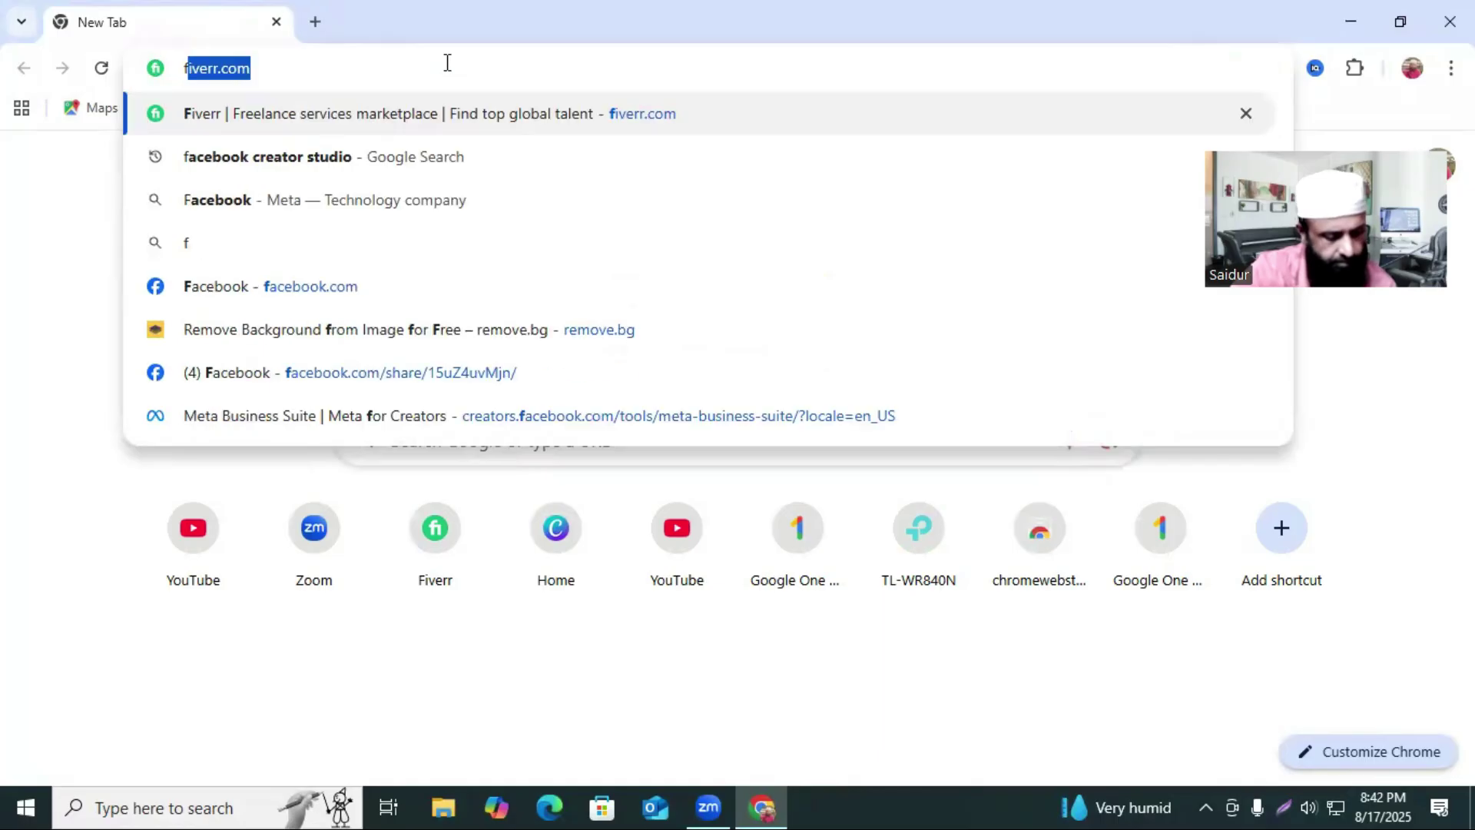
Open fiverr.com and search its services for "logo design"
click(266, 119)
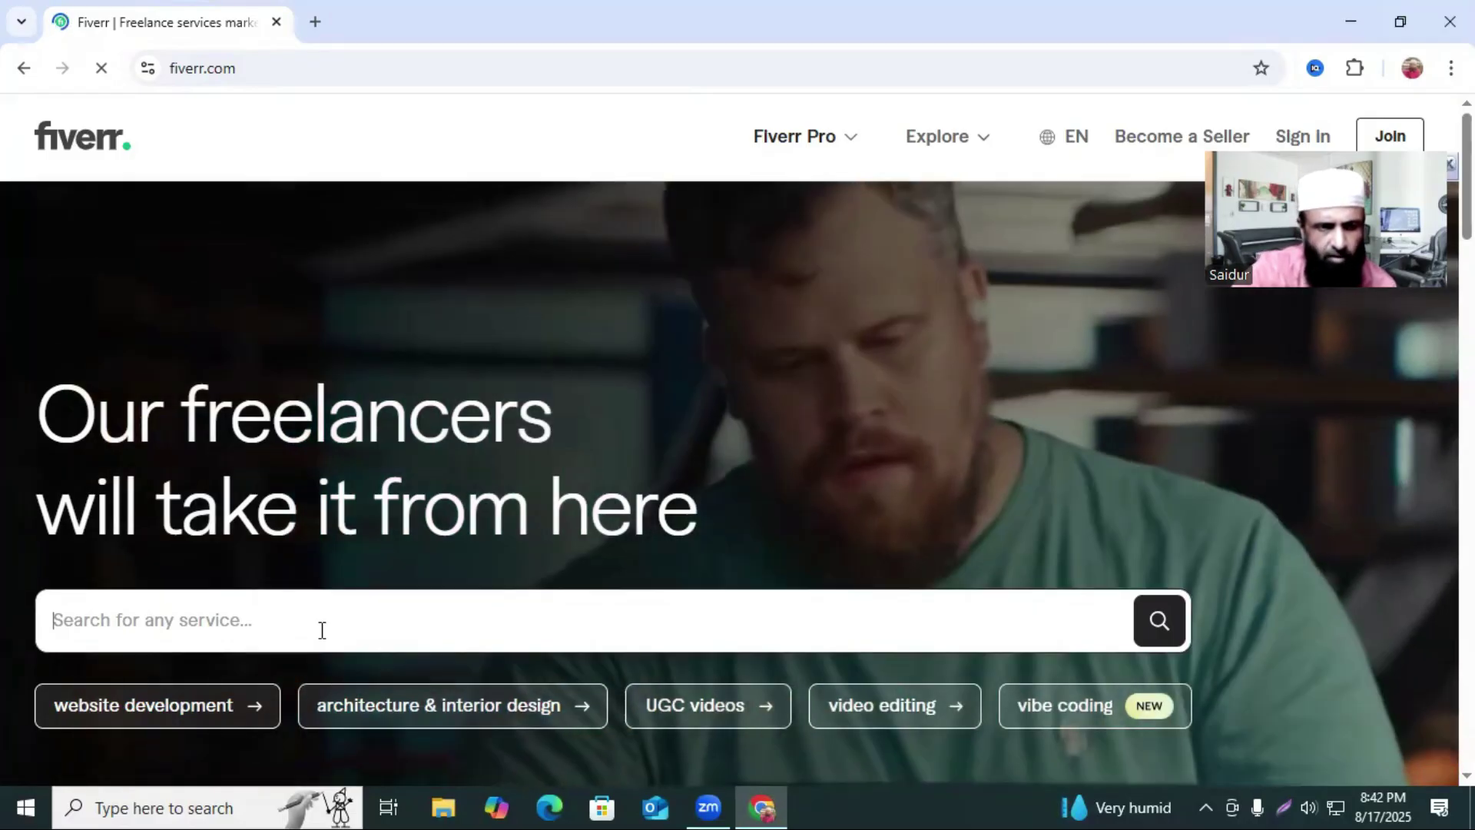
click(321, 635)
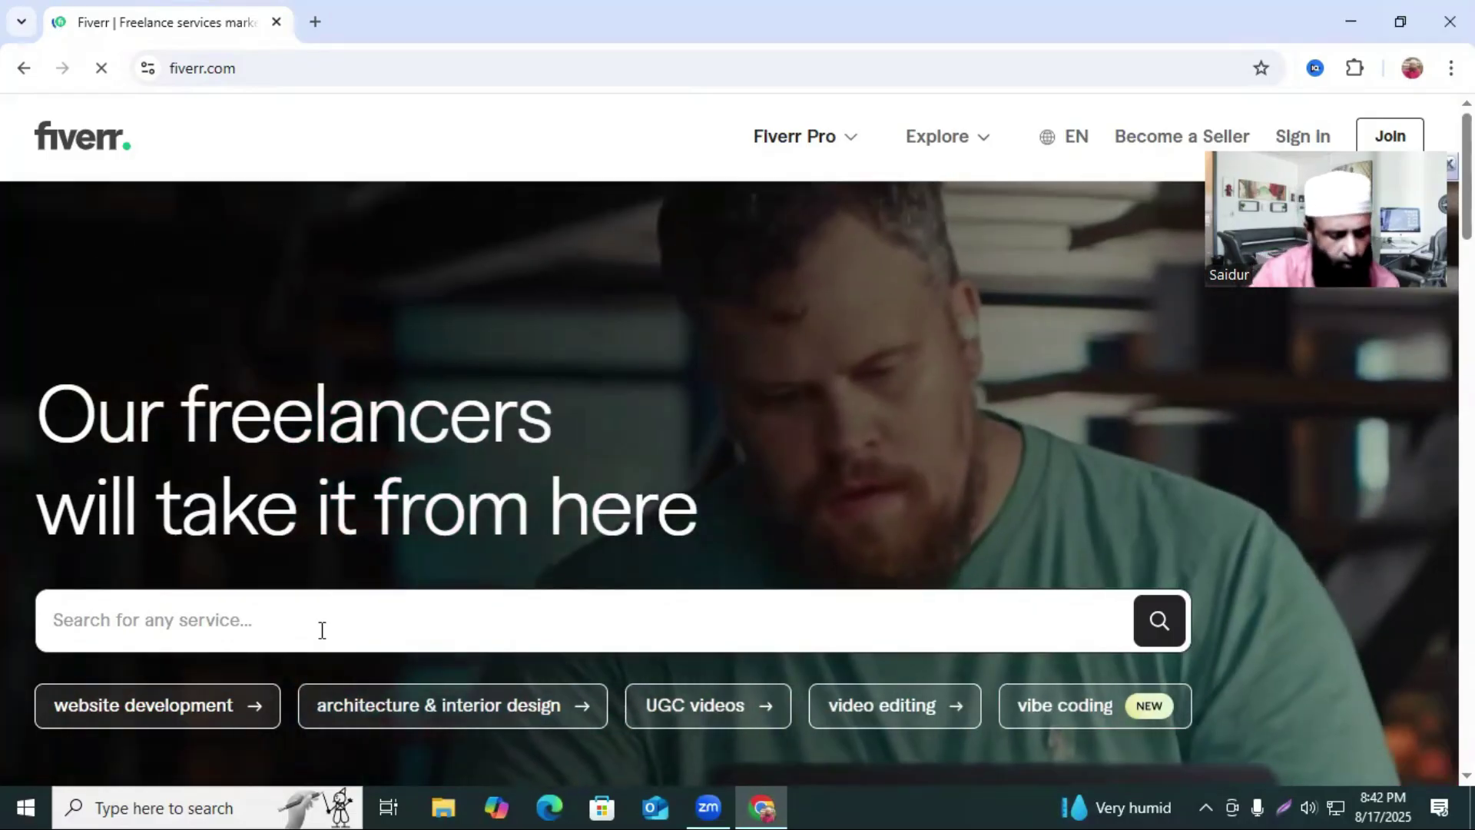
text(lo)
click(115, 703)
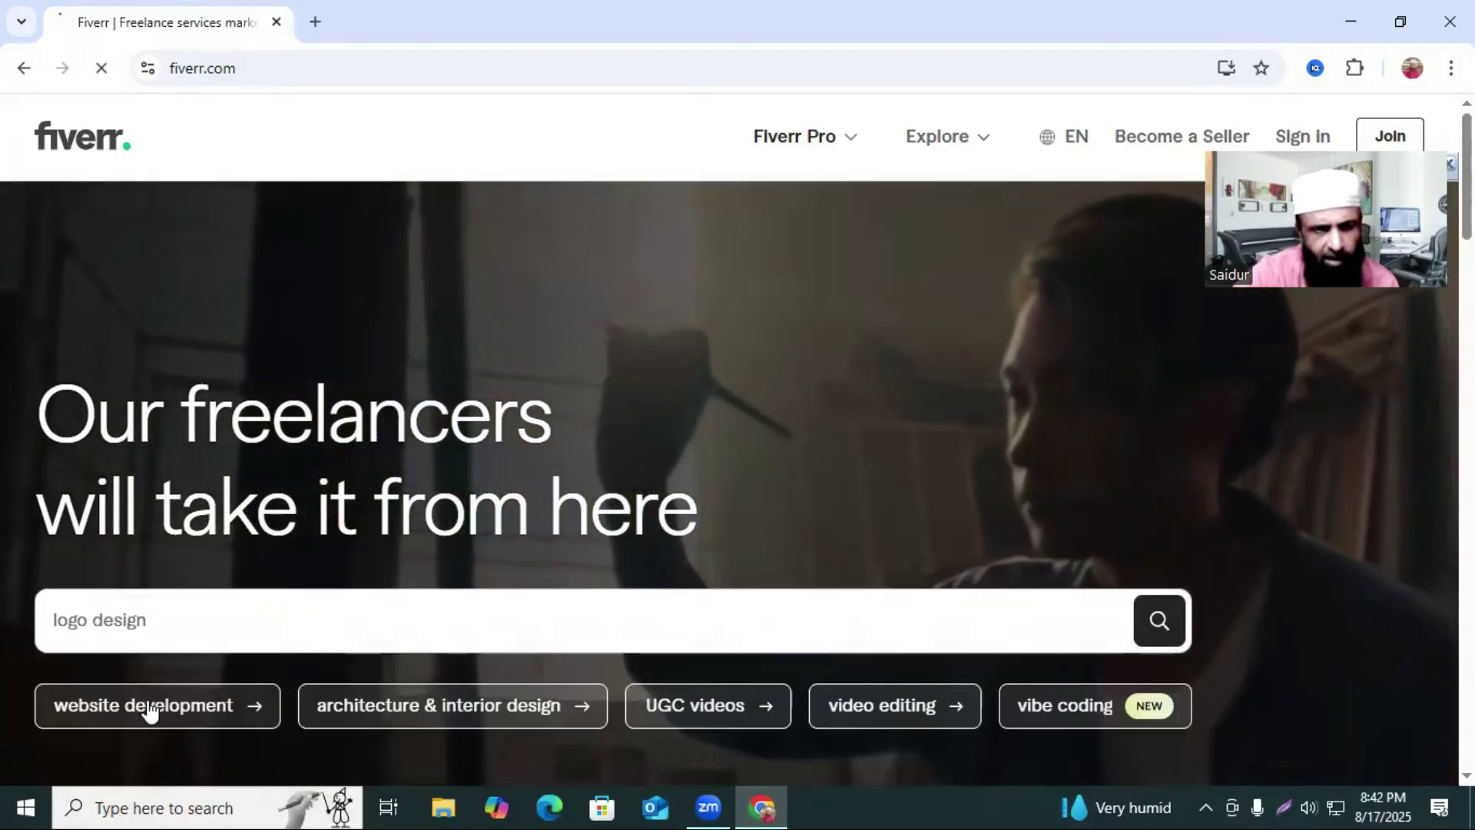
Look through the logo design gigs, examining the number of results, seller levels, ratings and starting prices
scroll(1037, 522, down, 6)
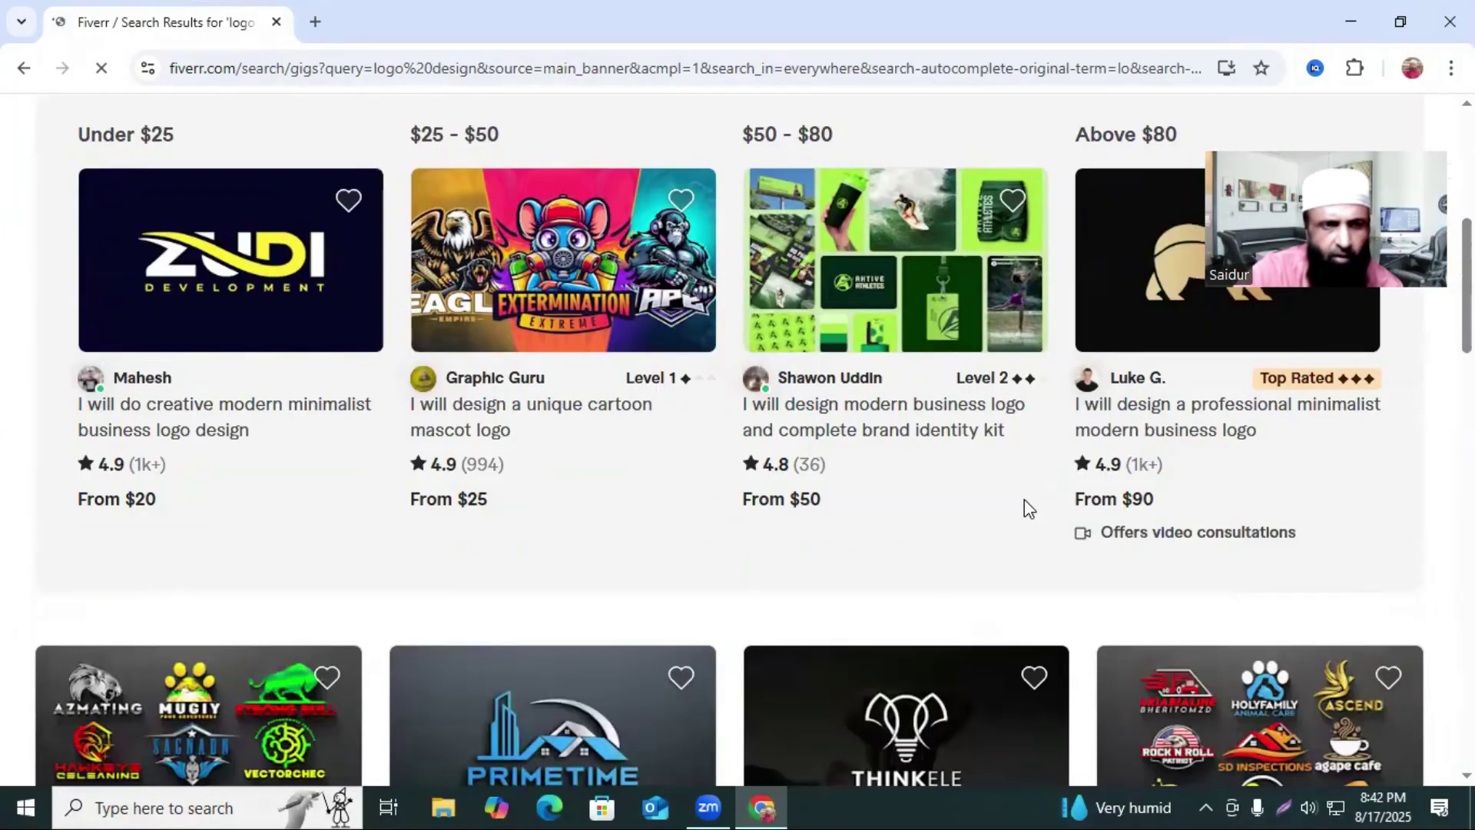
scroll(1025, 501, up, 4)
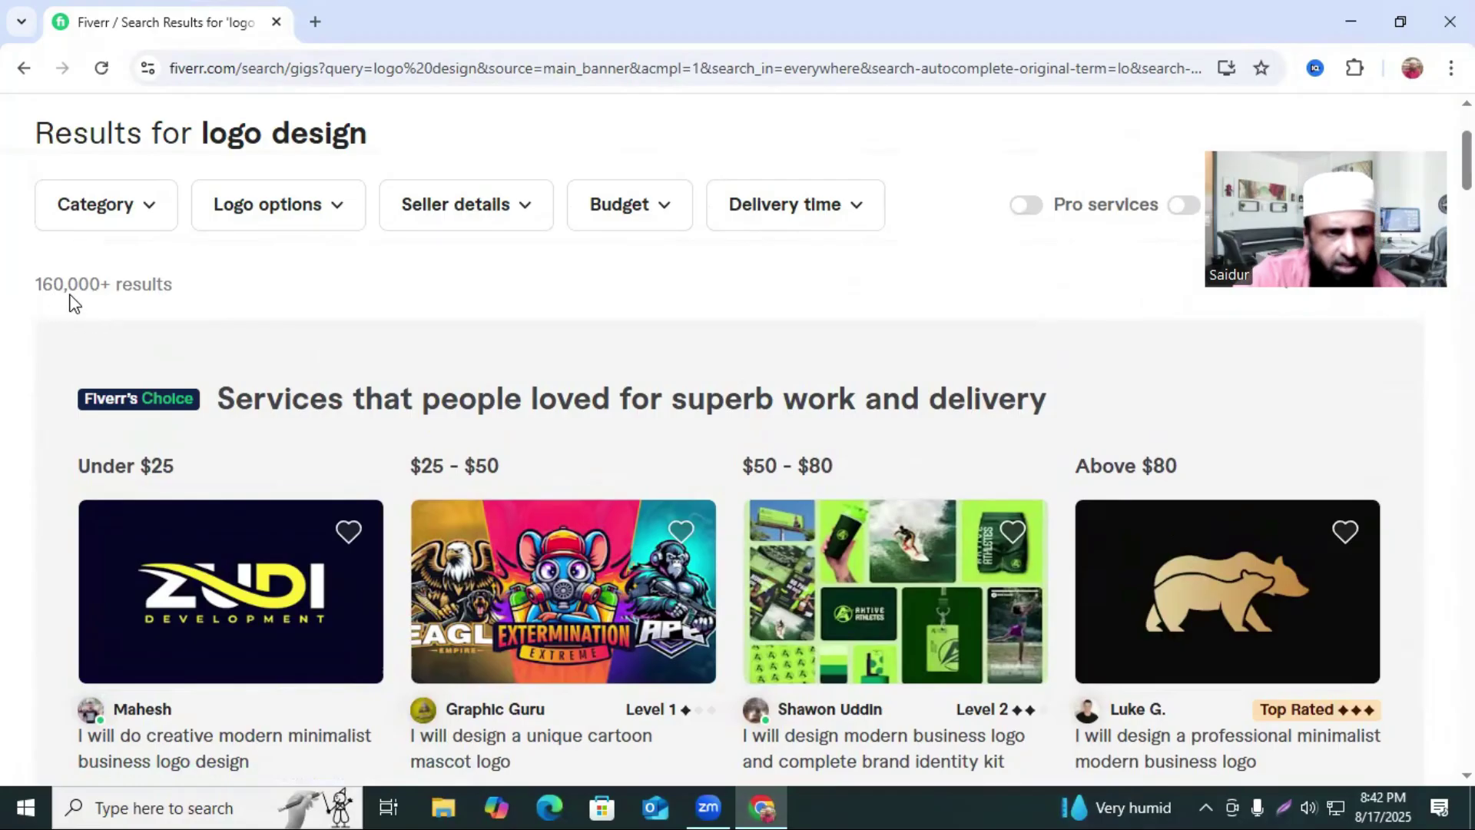
scroll(942, 693, up, 2)
scroll(993, 658, down, 7)
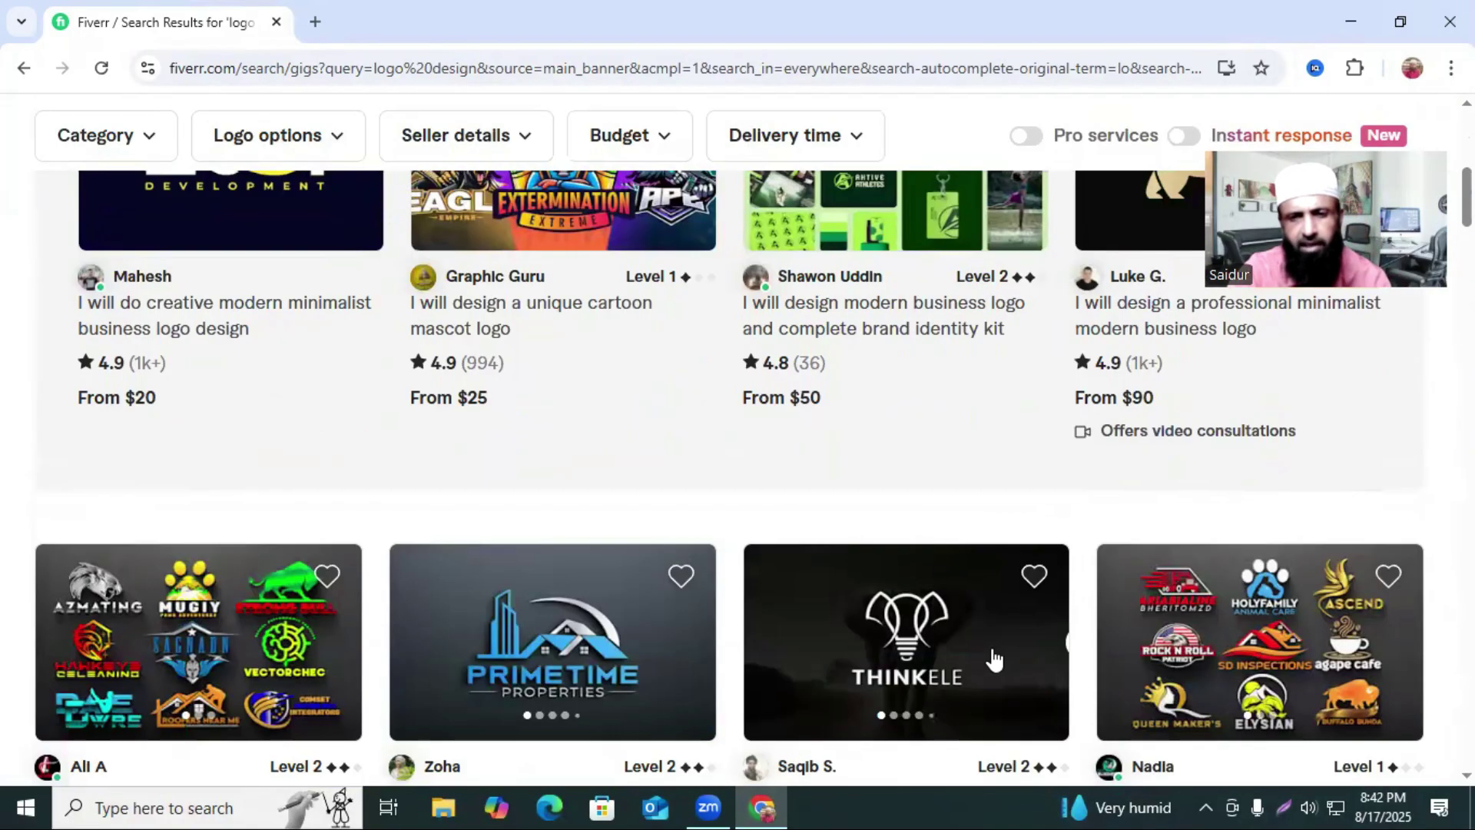
scroll(993, 659, down, 20)
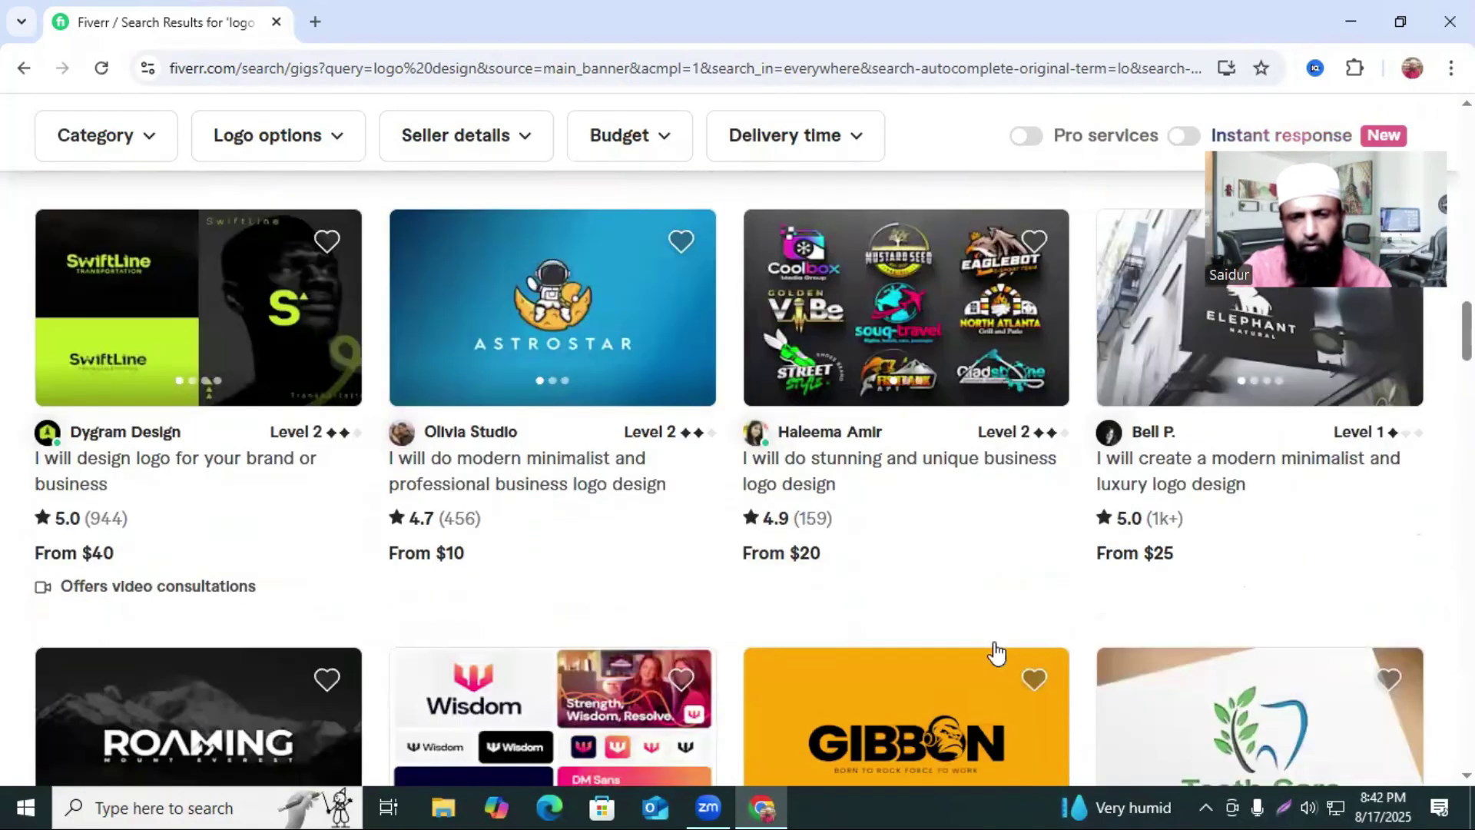
scroll(996, 653, down, 19)
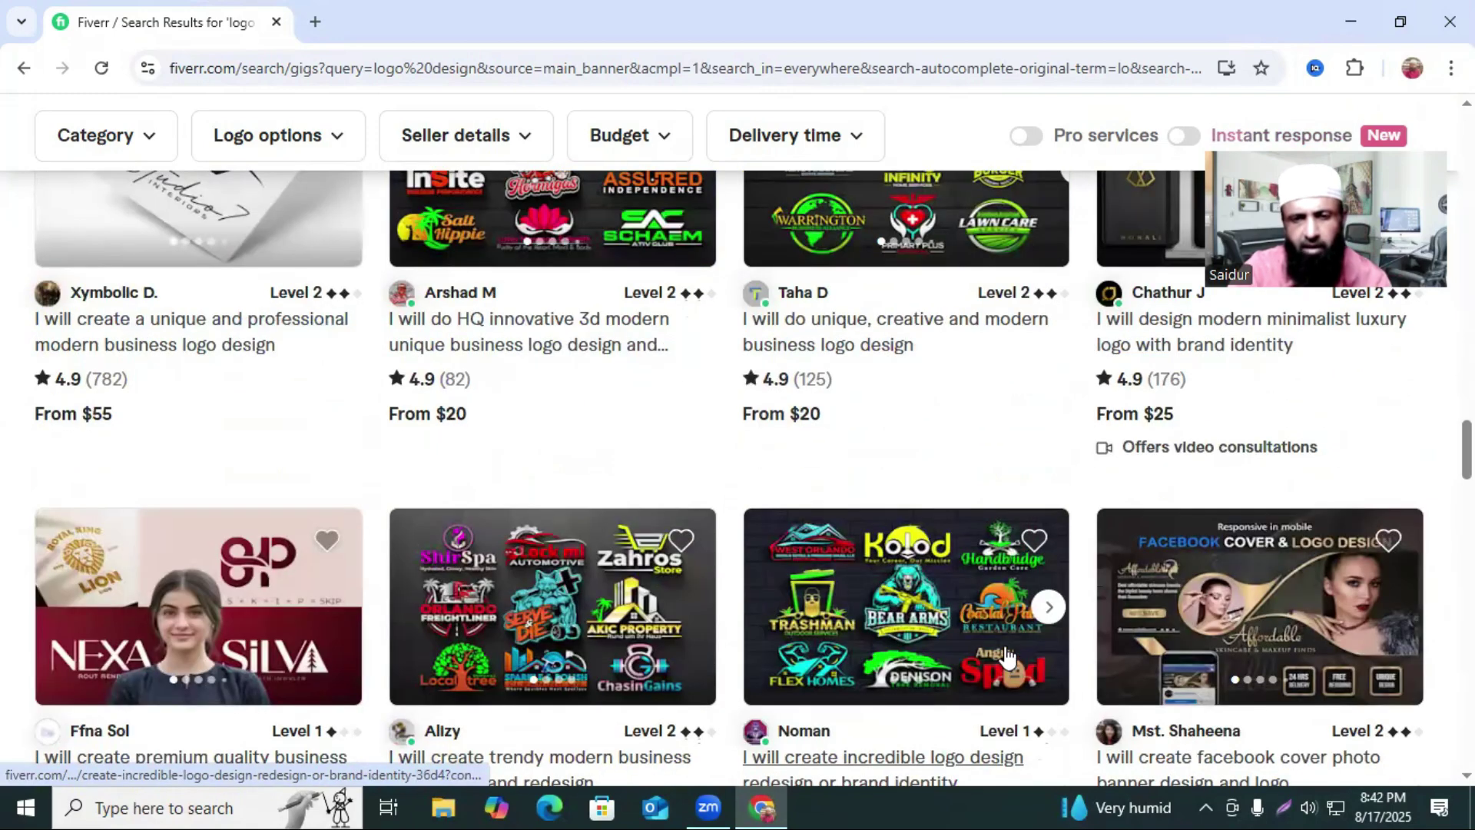
scroll(1006, 657, up, 20)
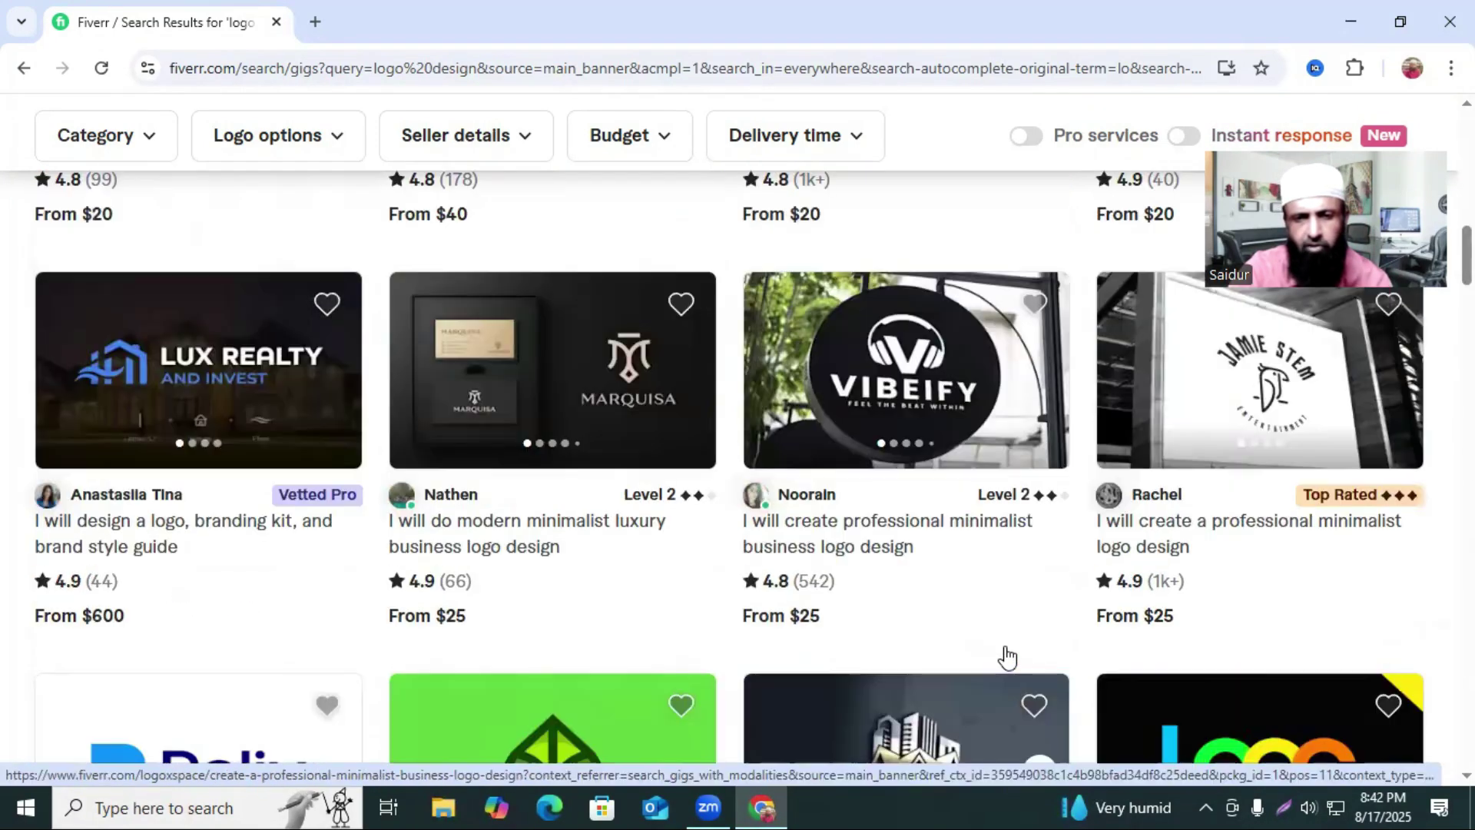
scroll(1009, 657, up, 20)
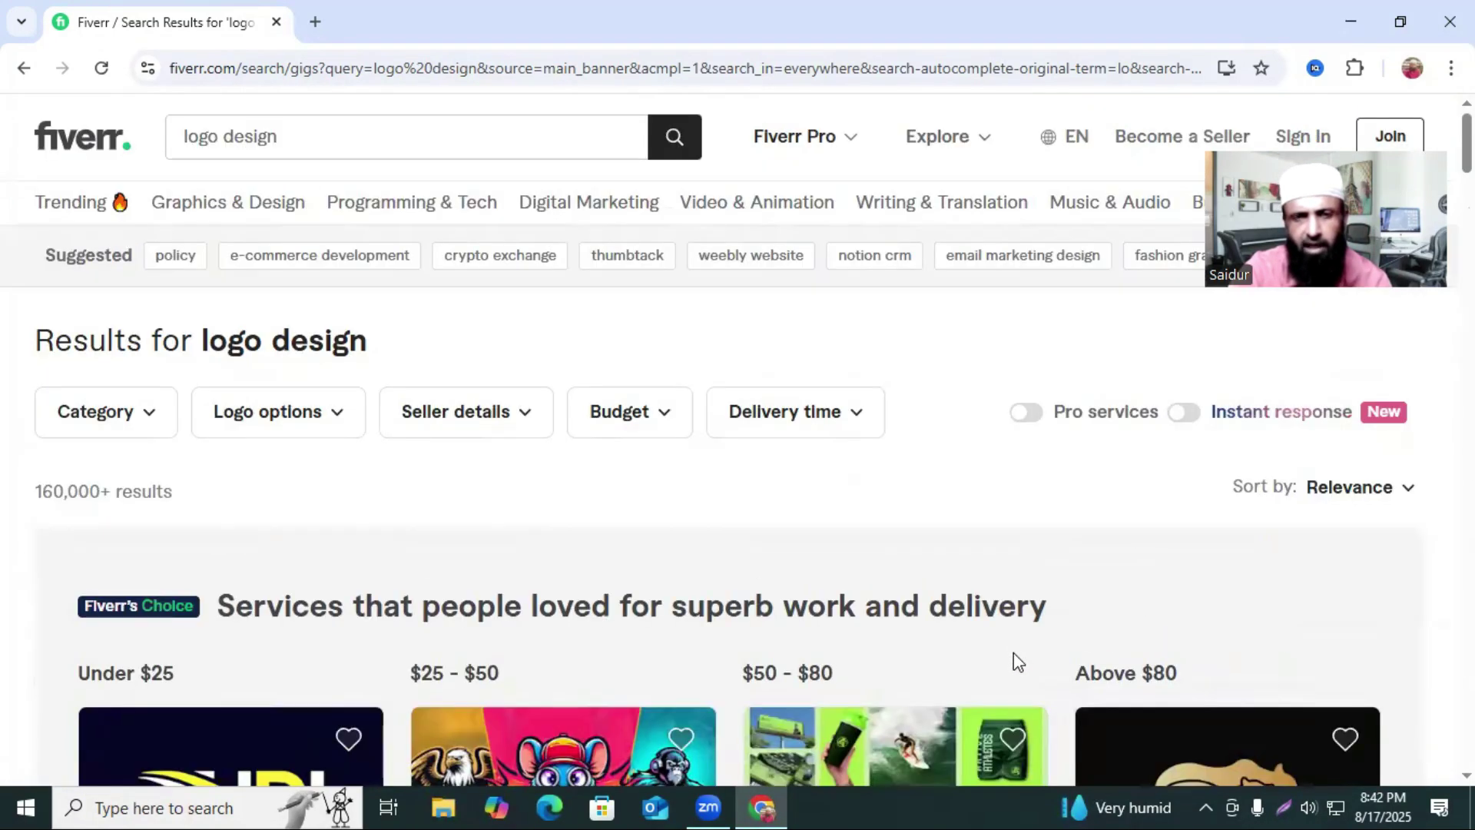
Close the Fiverr page, then reopen Chrome with the Person 1 profile on canva.com
click(281, 18)
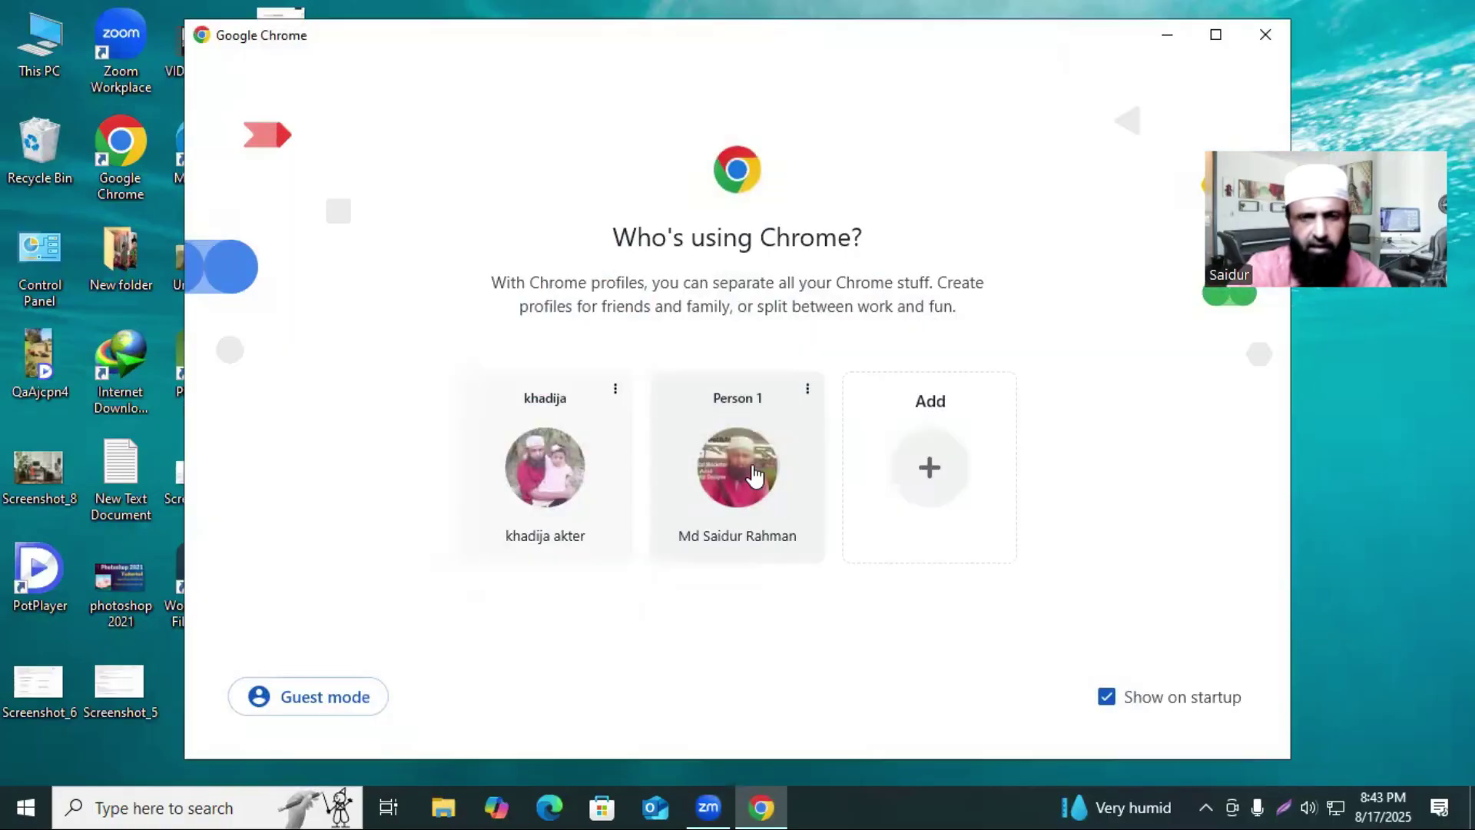
click(754, 476)
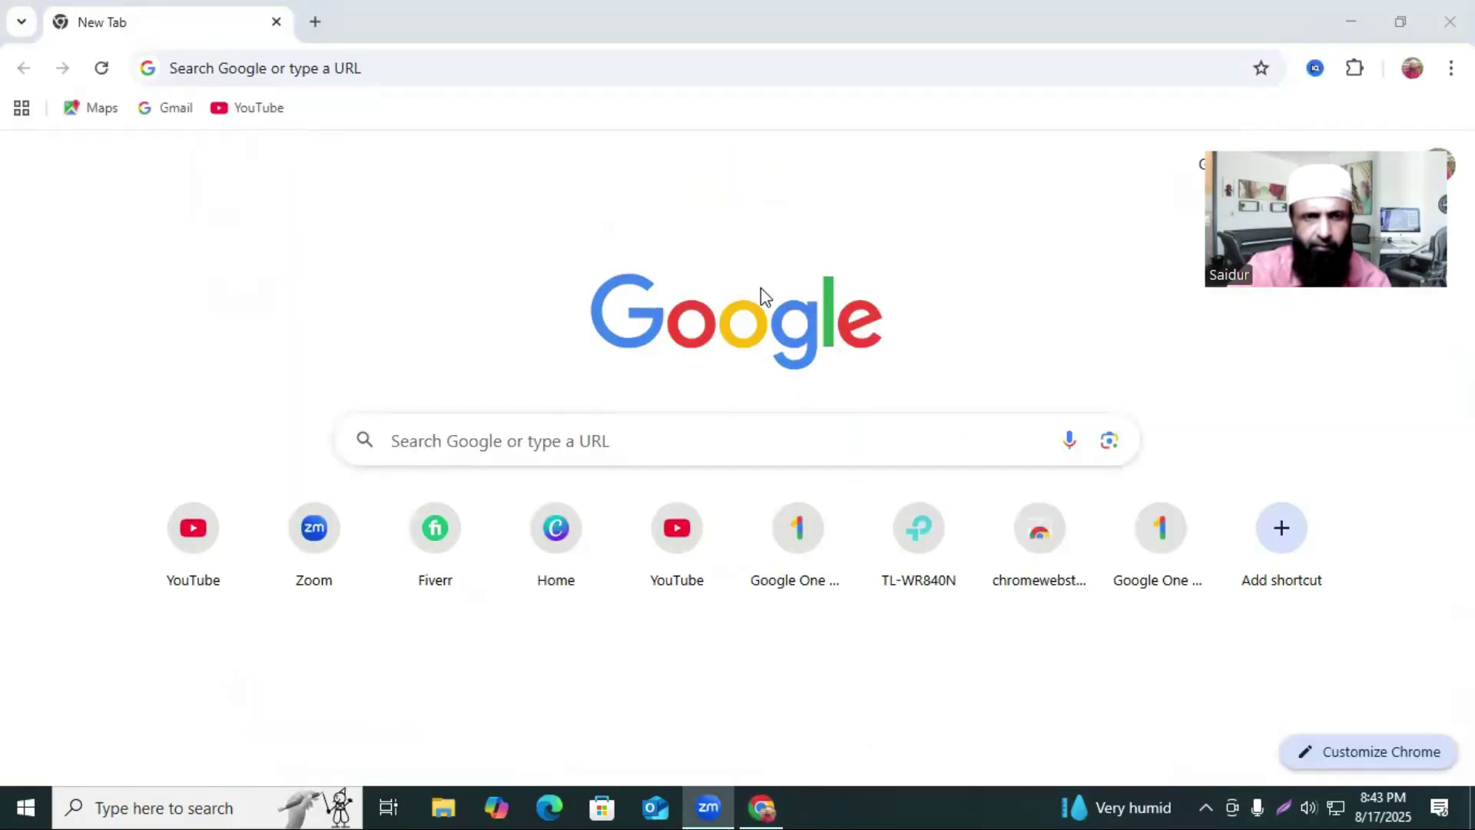
click(413, 74)
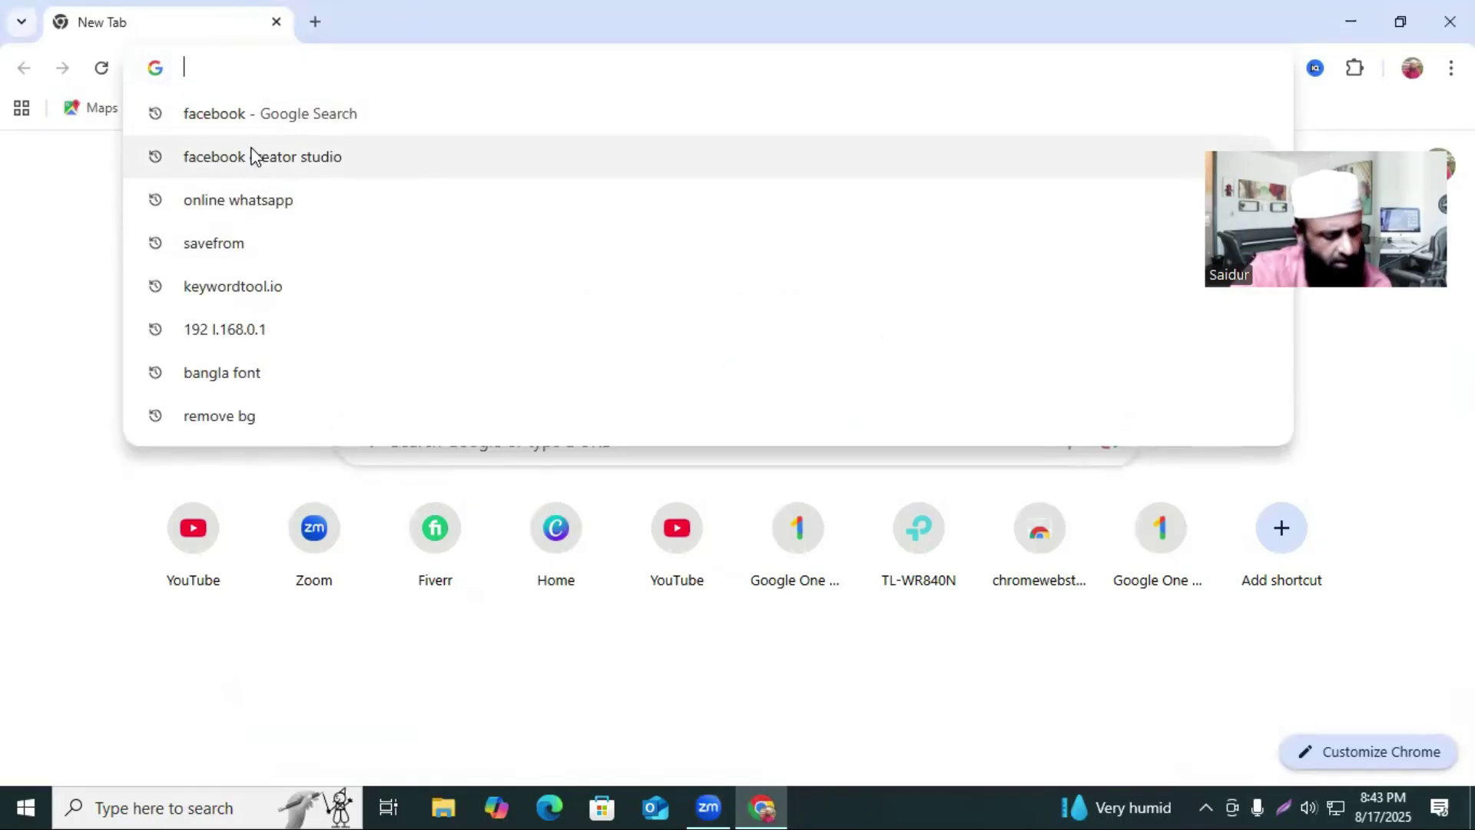
text(canva.com)
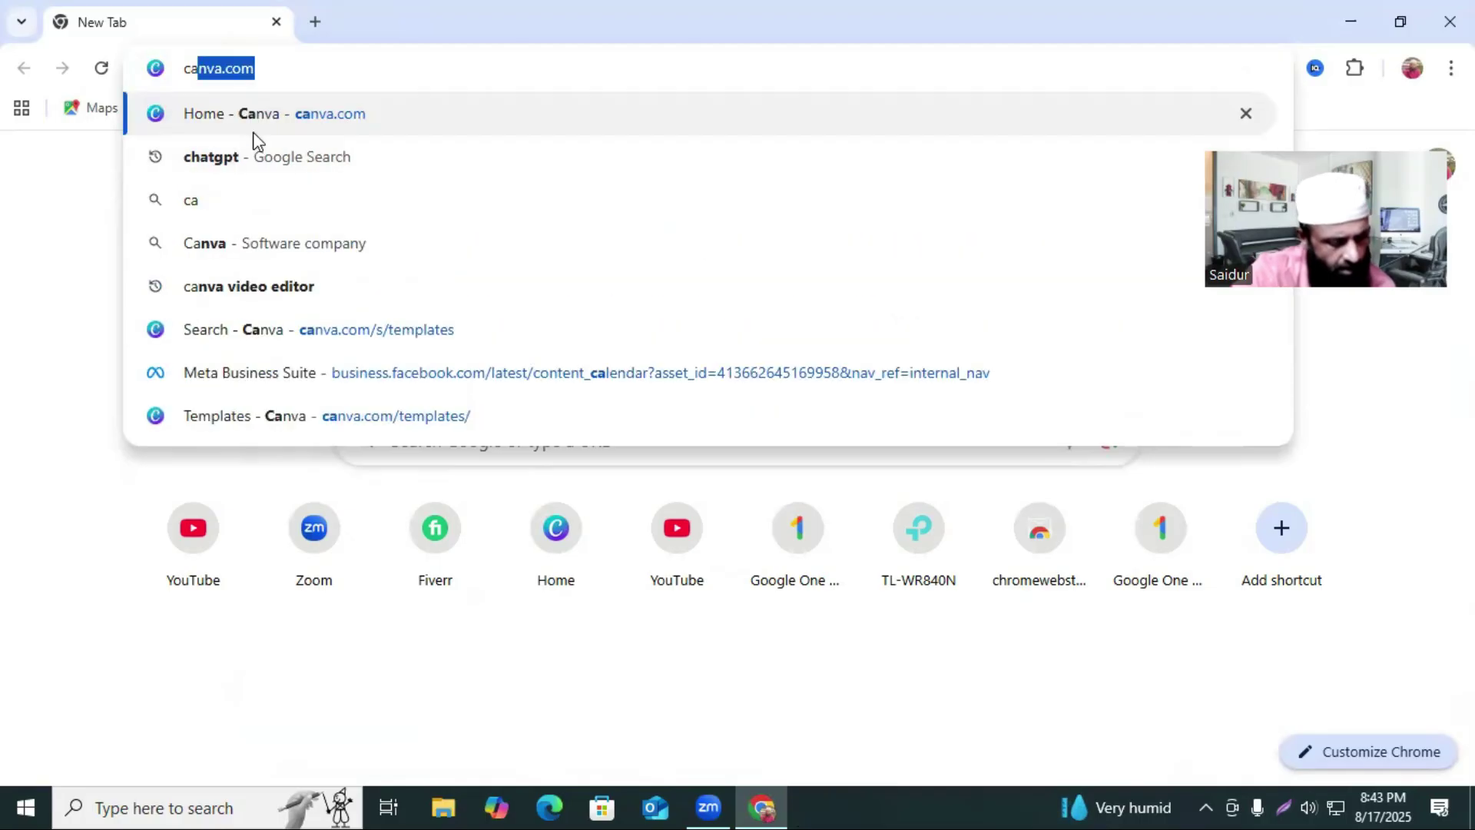
click(246, 113)
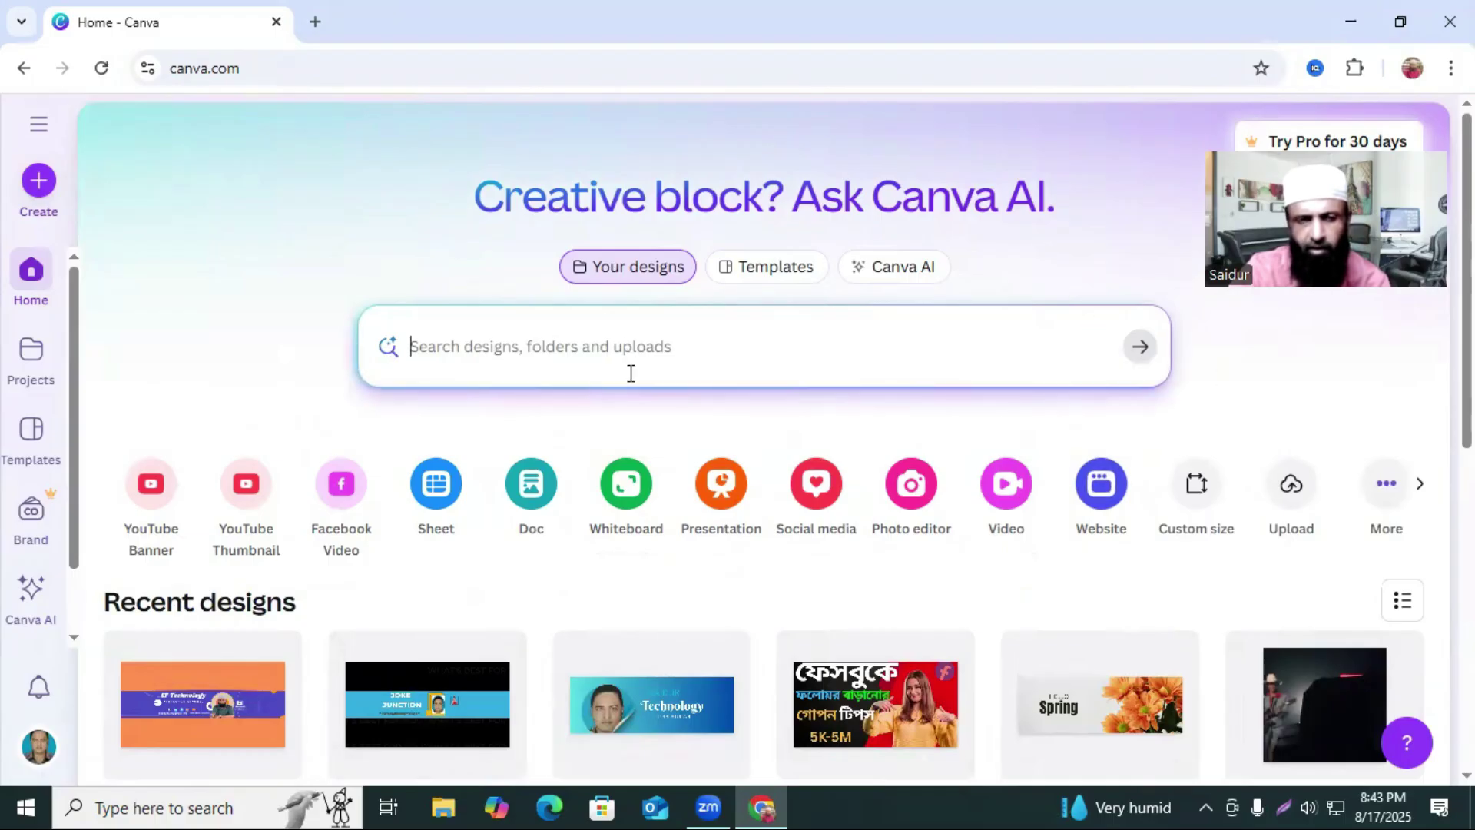
Search Your designs on the Canva home page for "faebook logo"
scroll(1306, 430, down, 6)
scroll(1119, 510, up, 6)
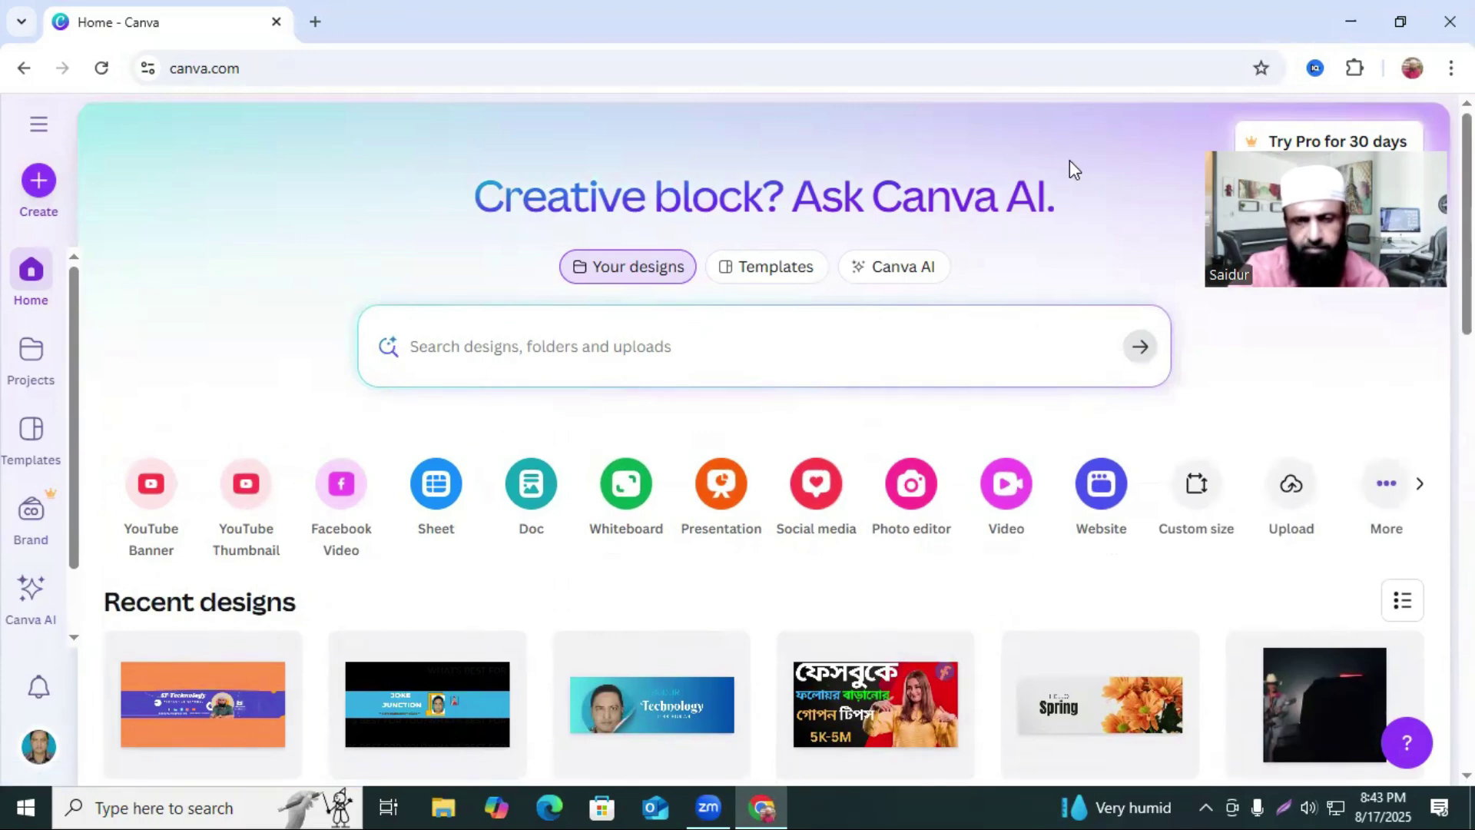
scroll(905, 533, down, 6)
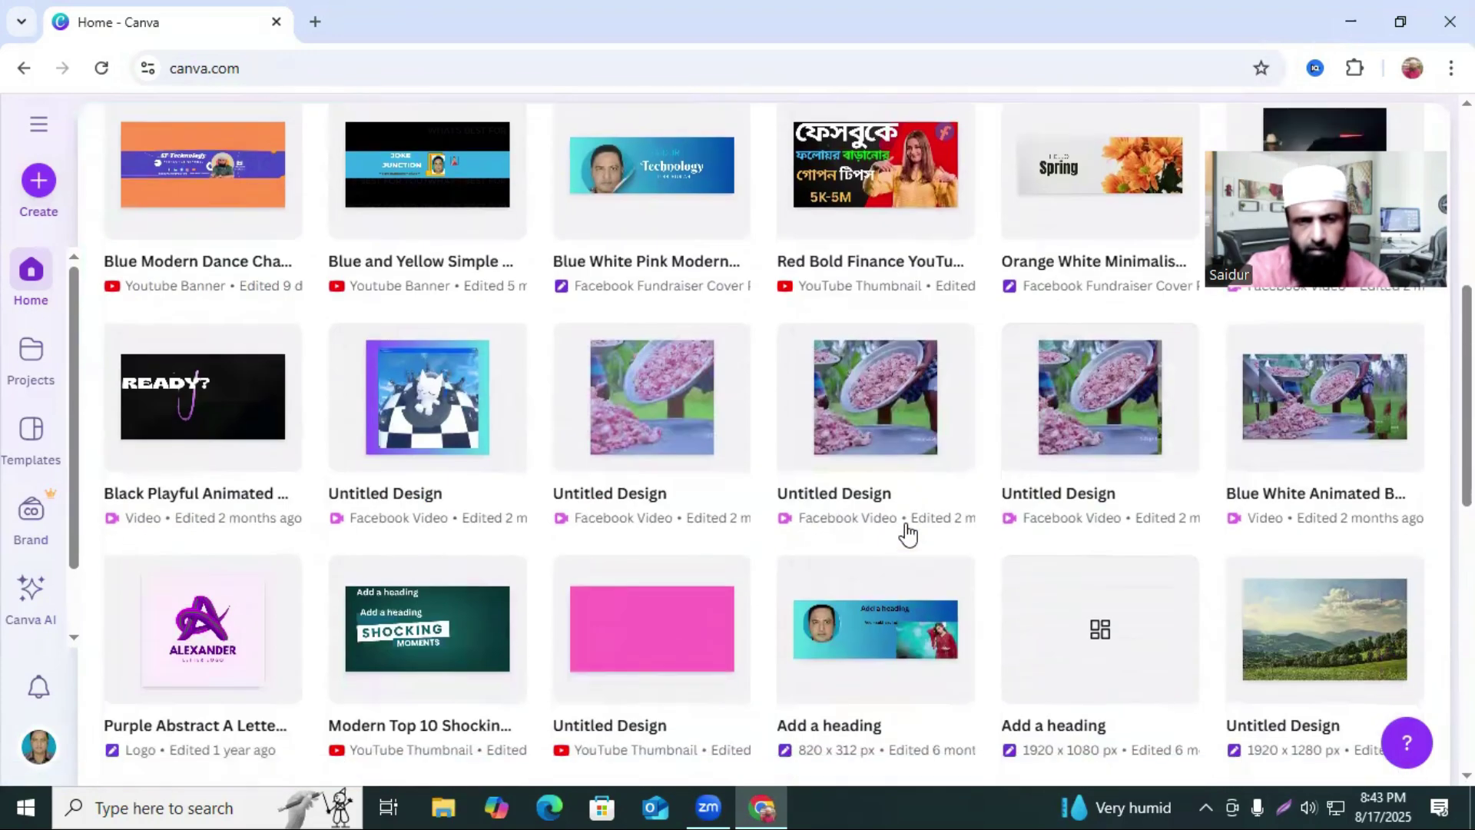
scroll(906, 529, up, 6)
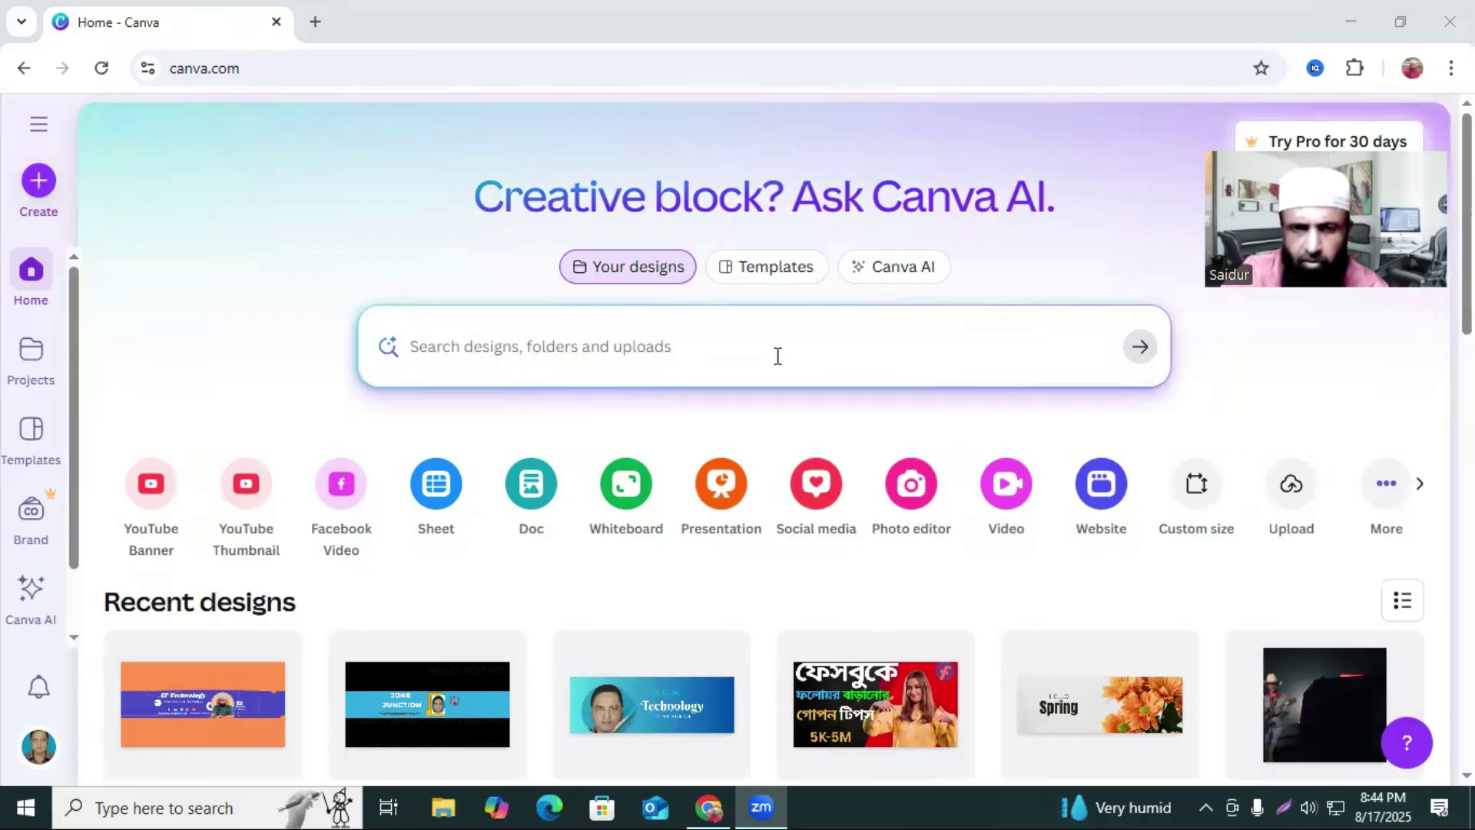
click(629, 343)
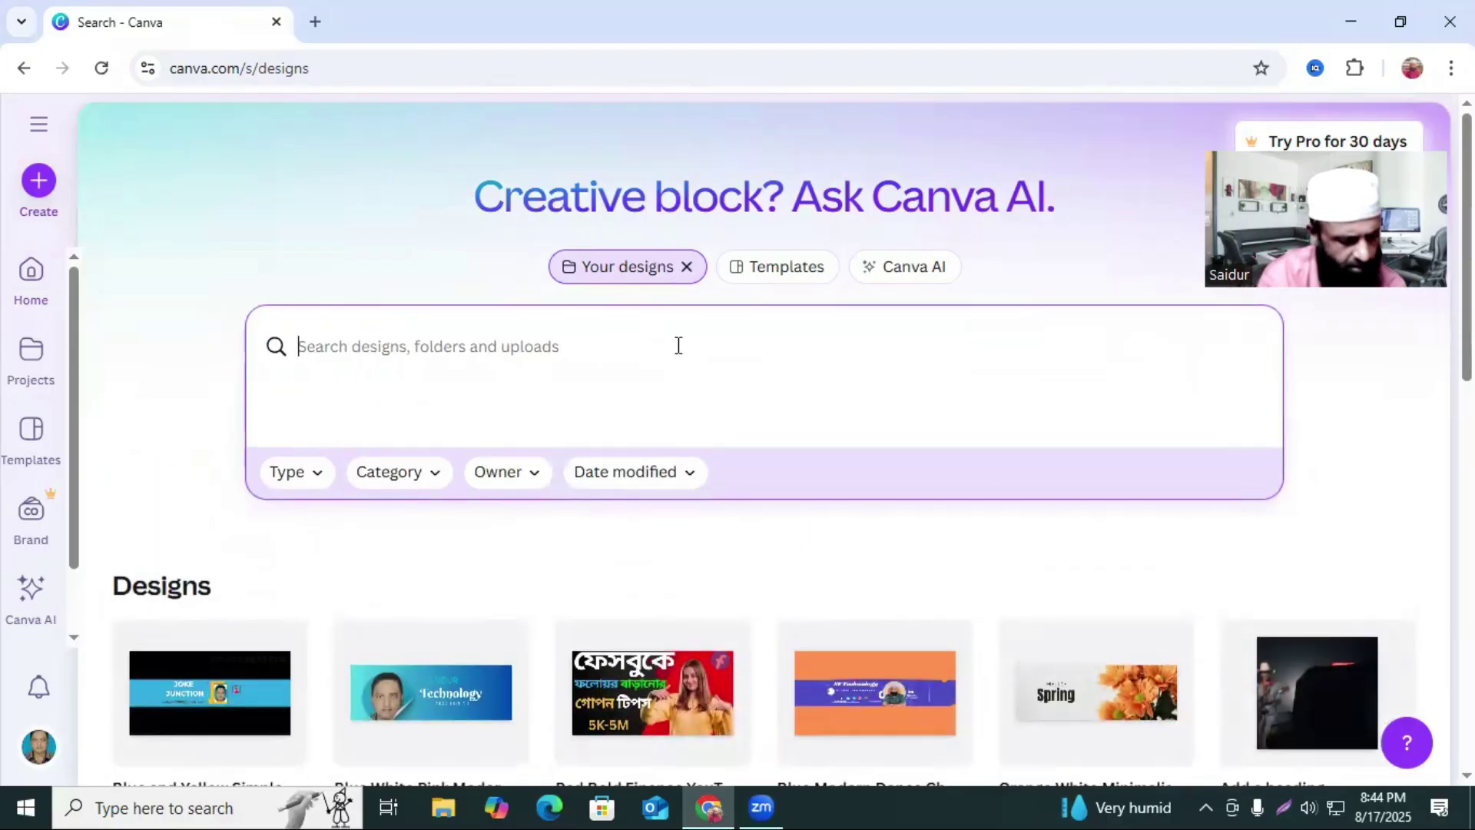
text(f)
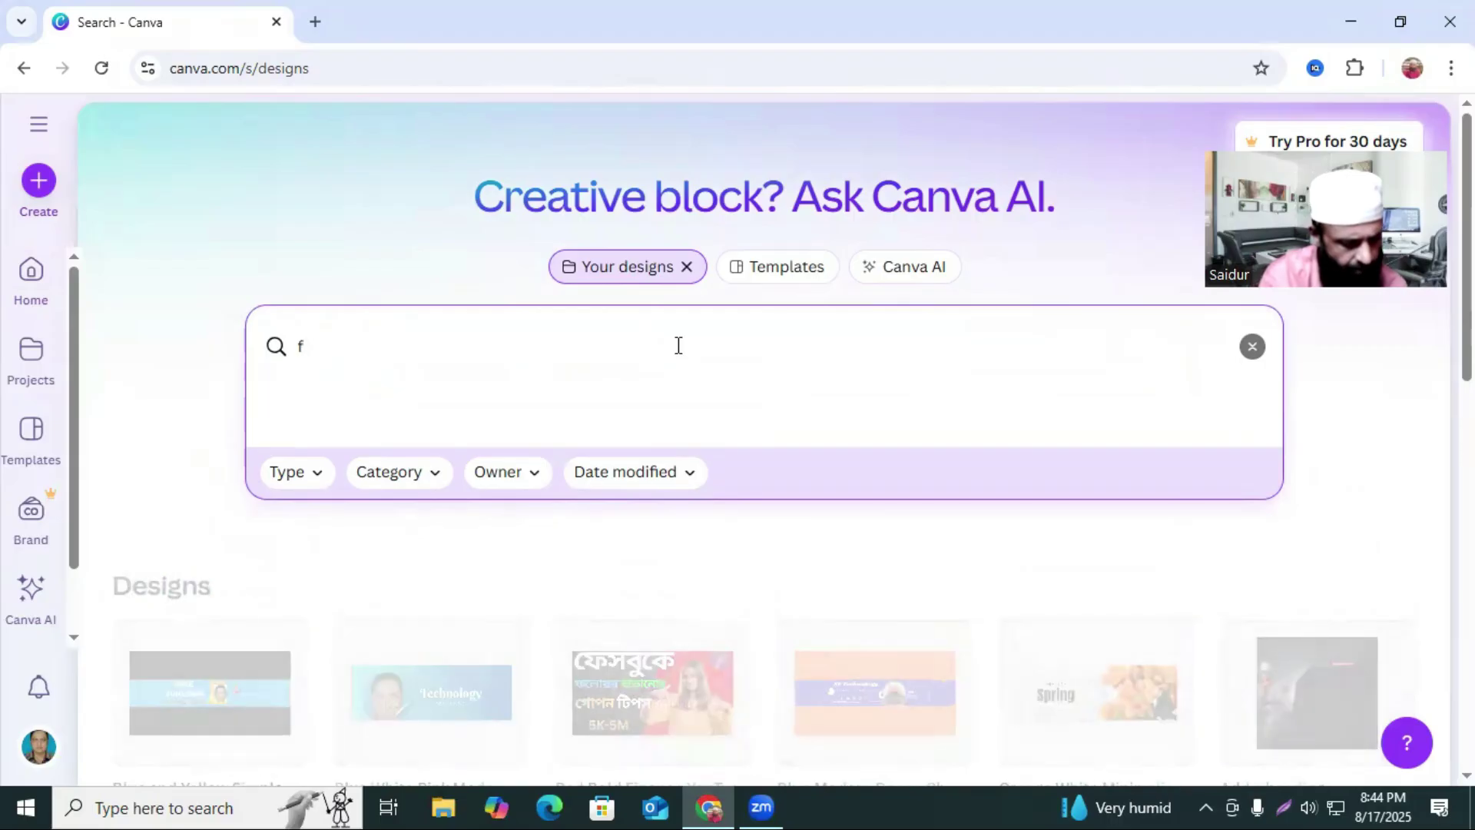
text(ab)
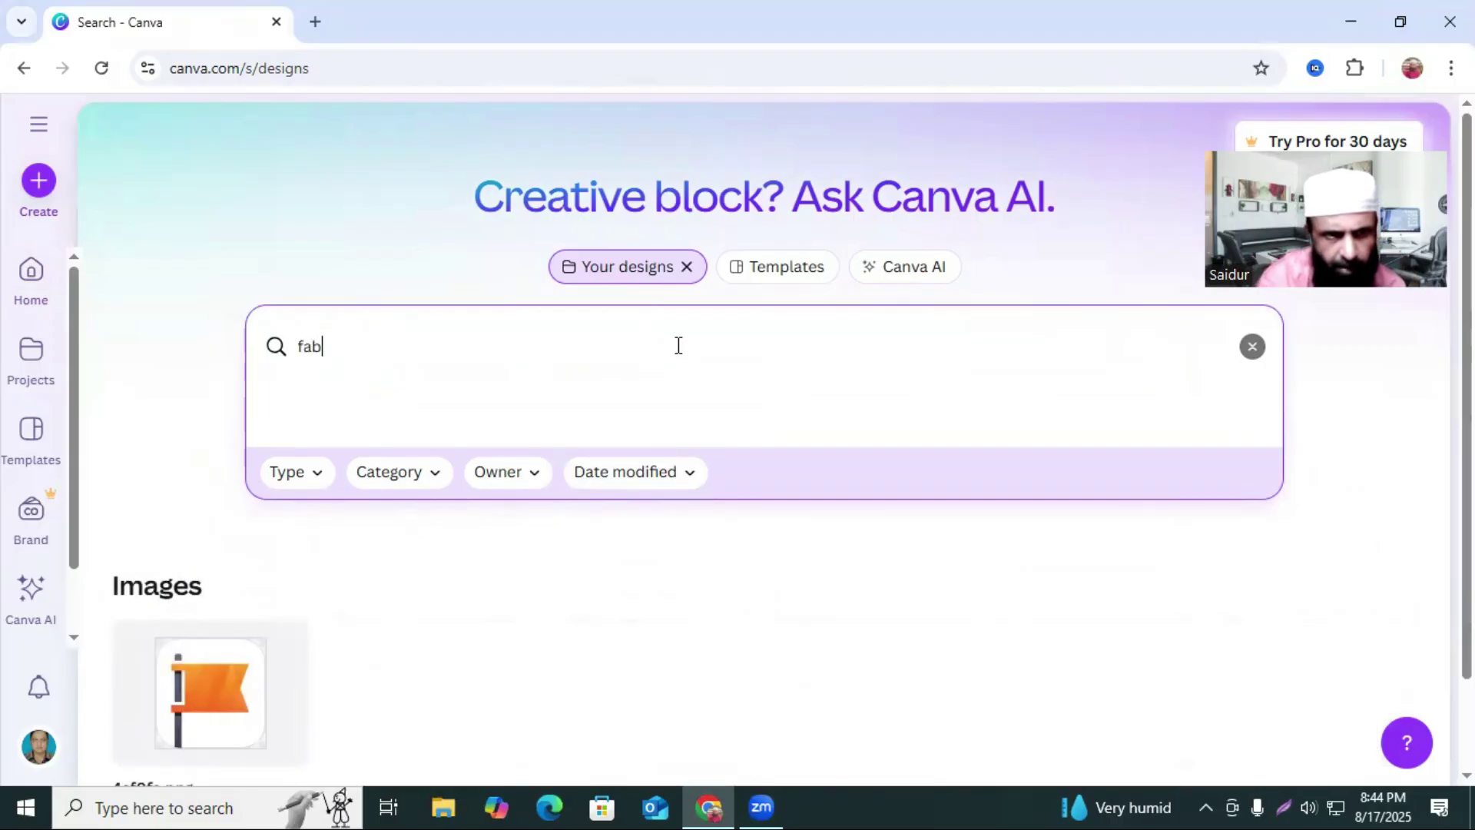
key(BackSpace)
text(e)
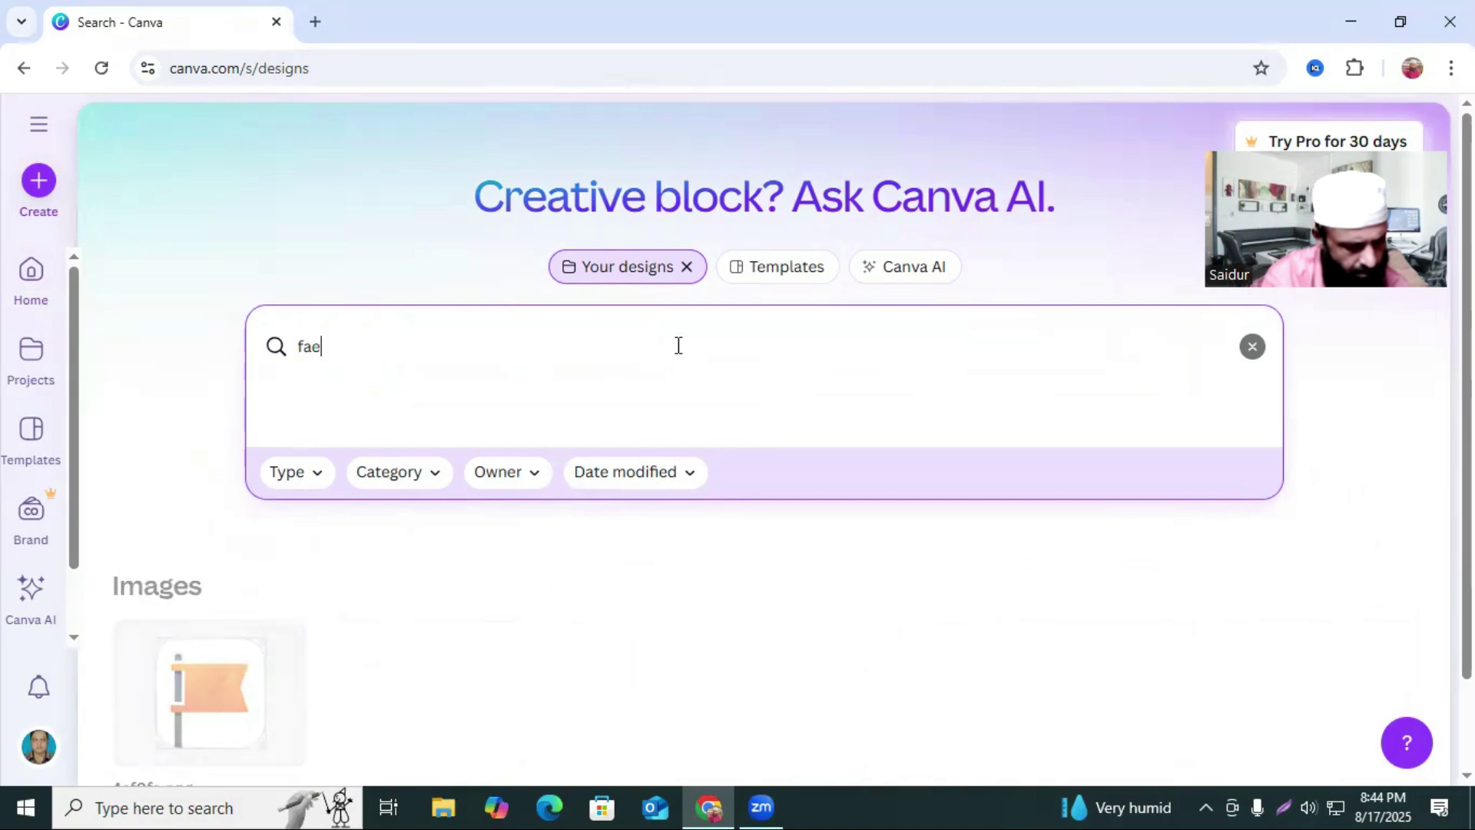
text(book)
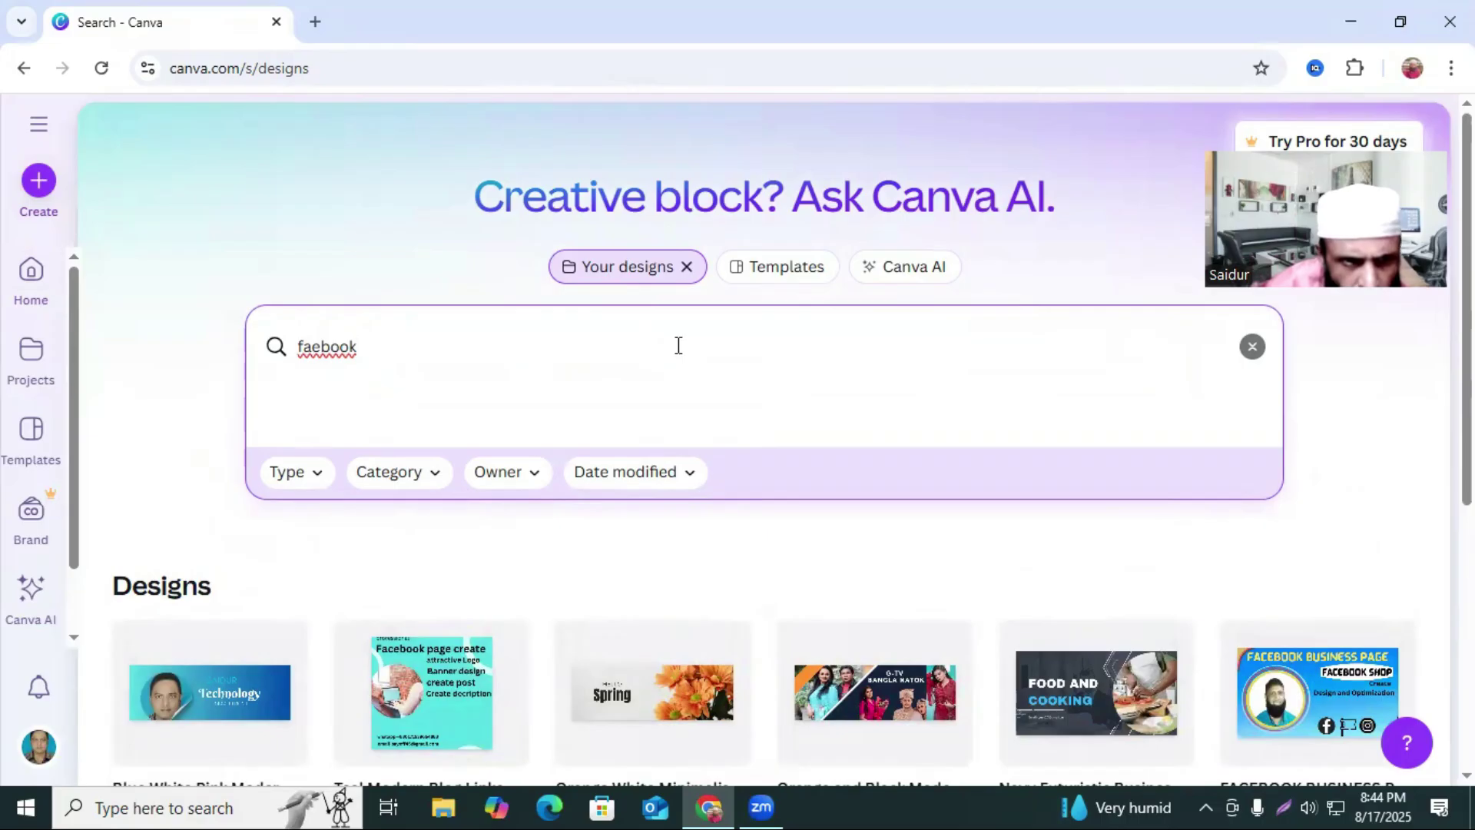
text(logo)
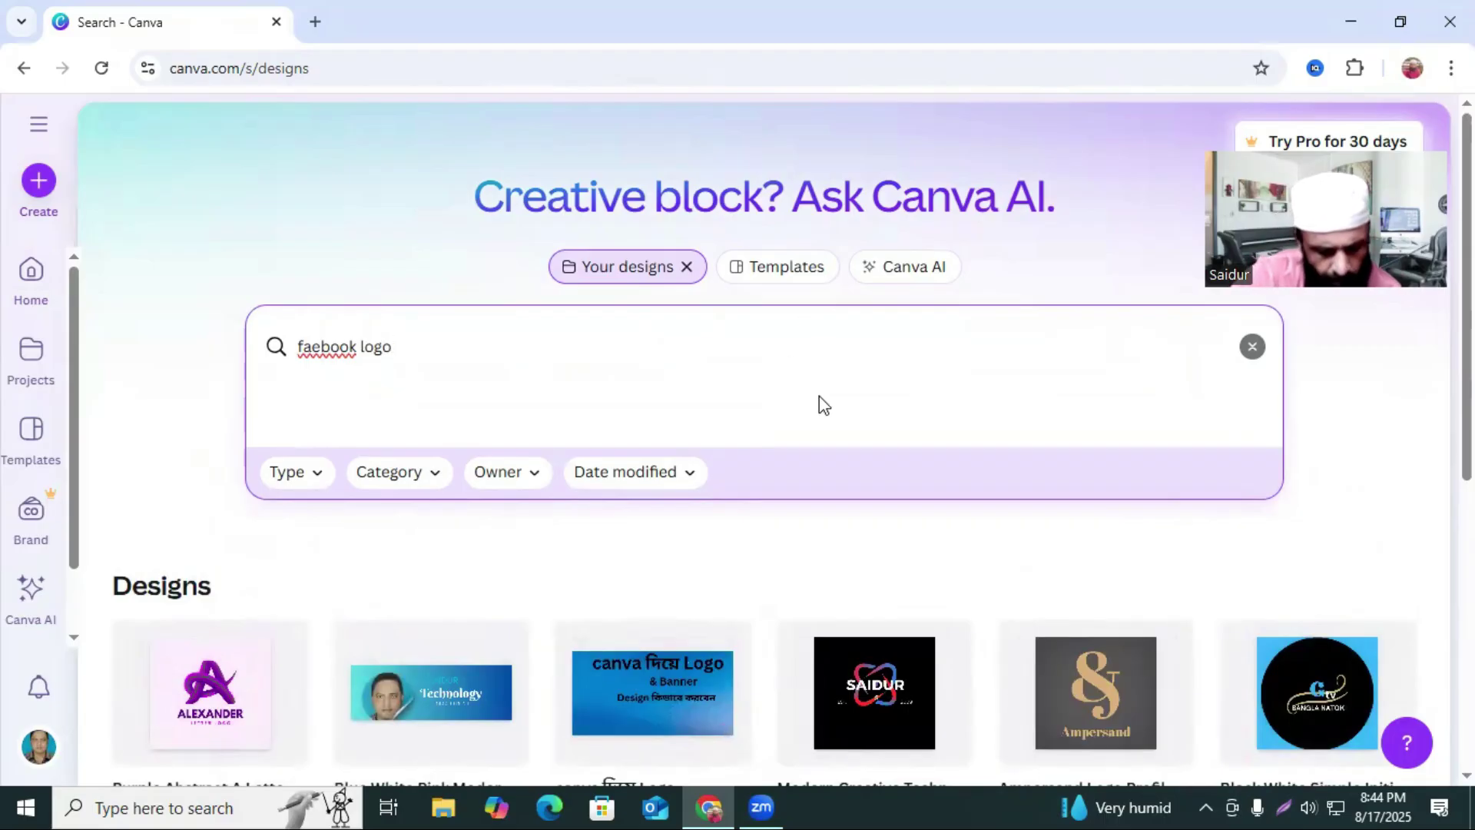
key(Return)
Switch the "faebook logo" search to templates and open the preview of the blue Breaking News globe template
scroll(1062, 478, down, 1)
scroll(1011, 482, down, 3)
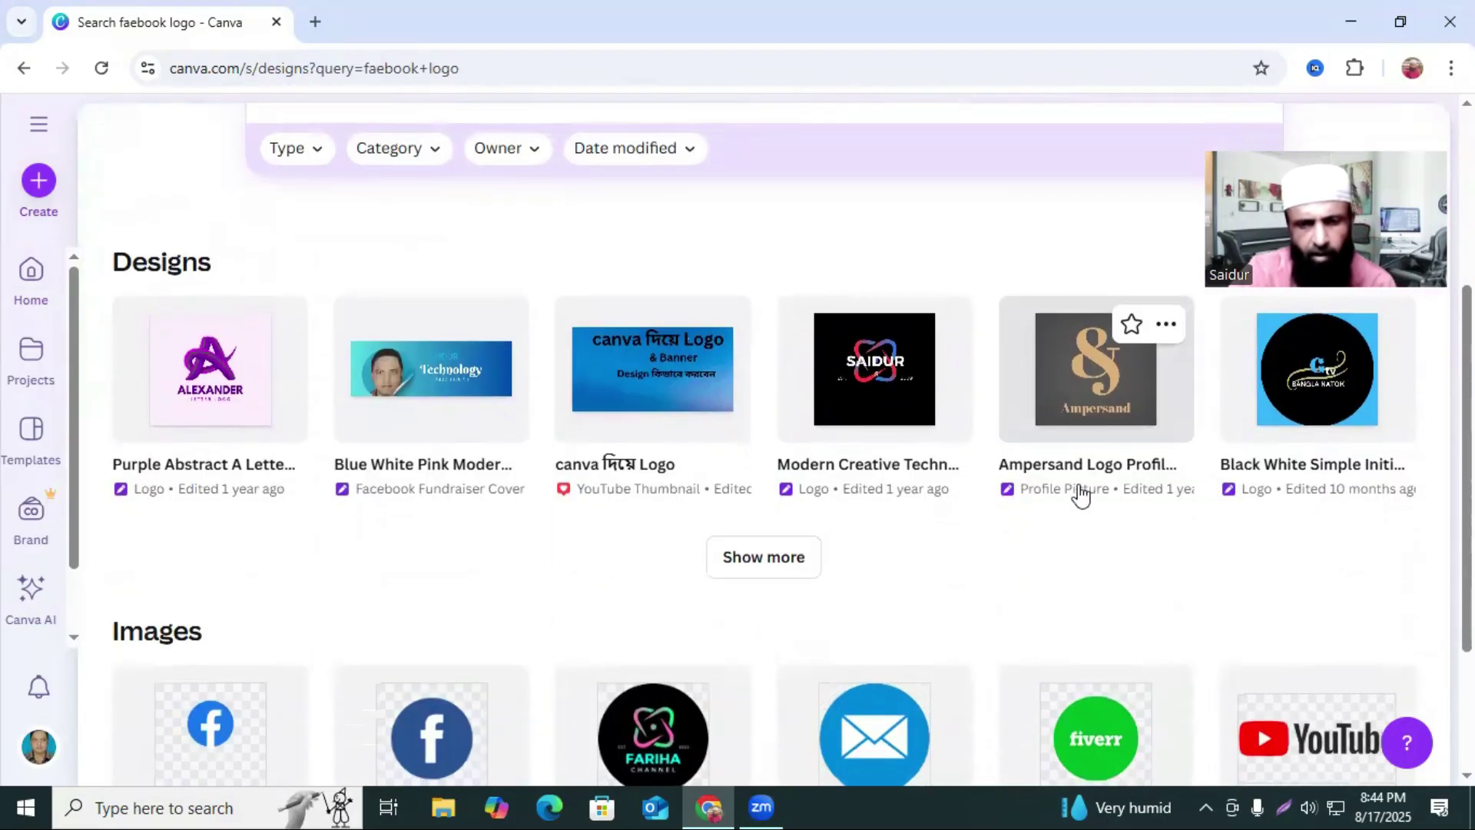
scroll(1116, 560, down, 3)
scroll(883, 538, up, 5)
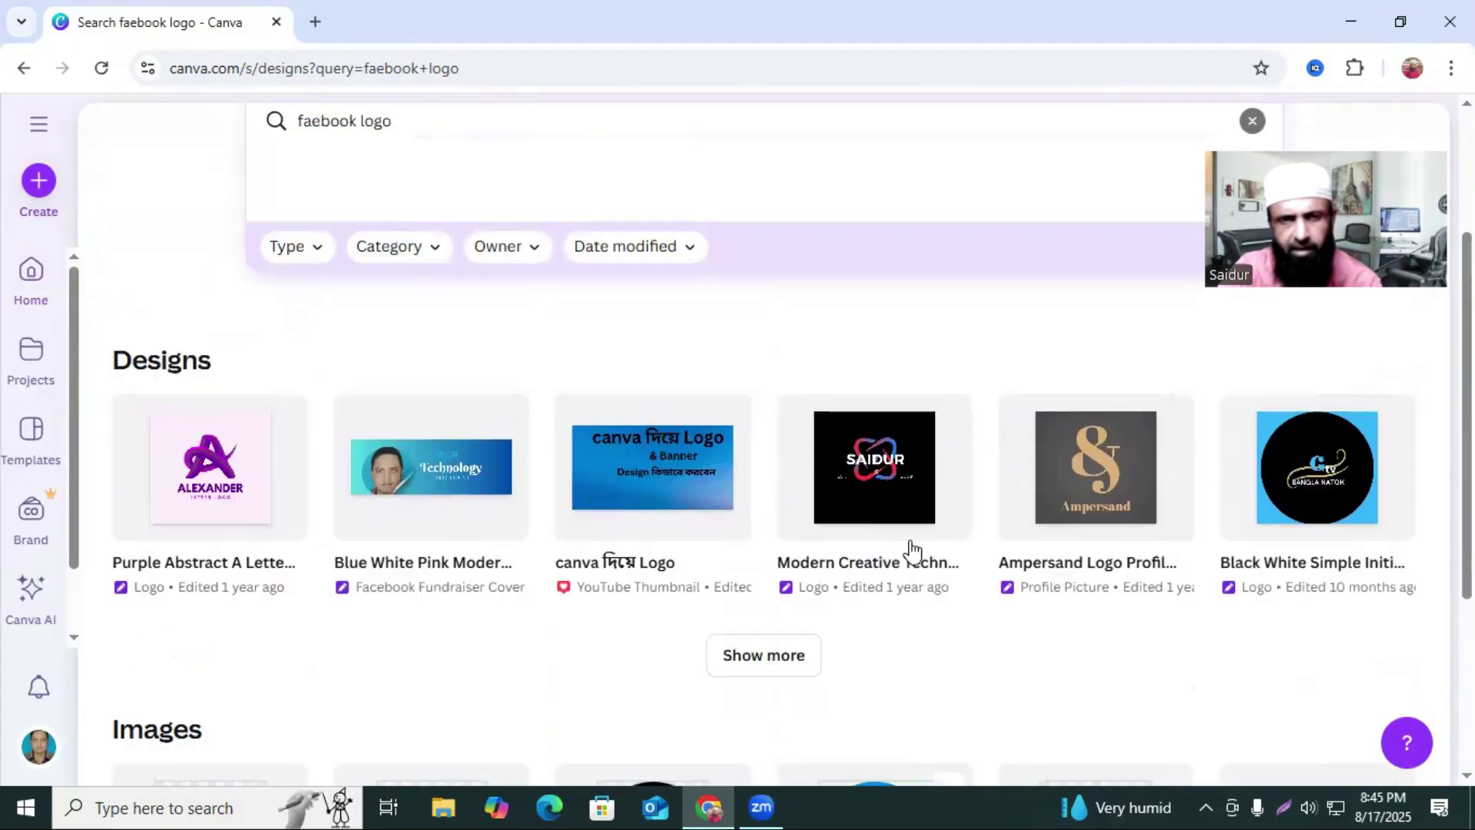
scroll(729, 473, down, 5)
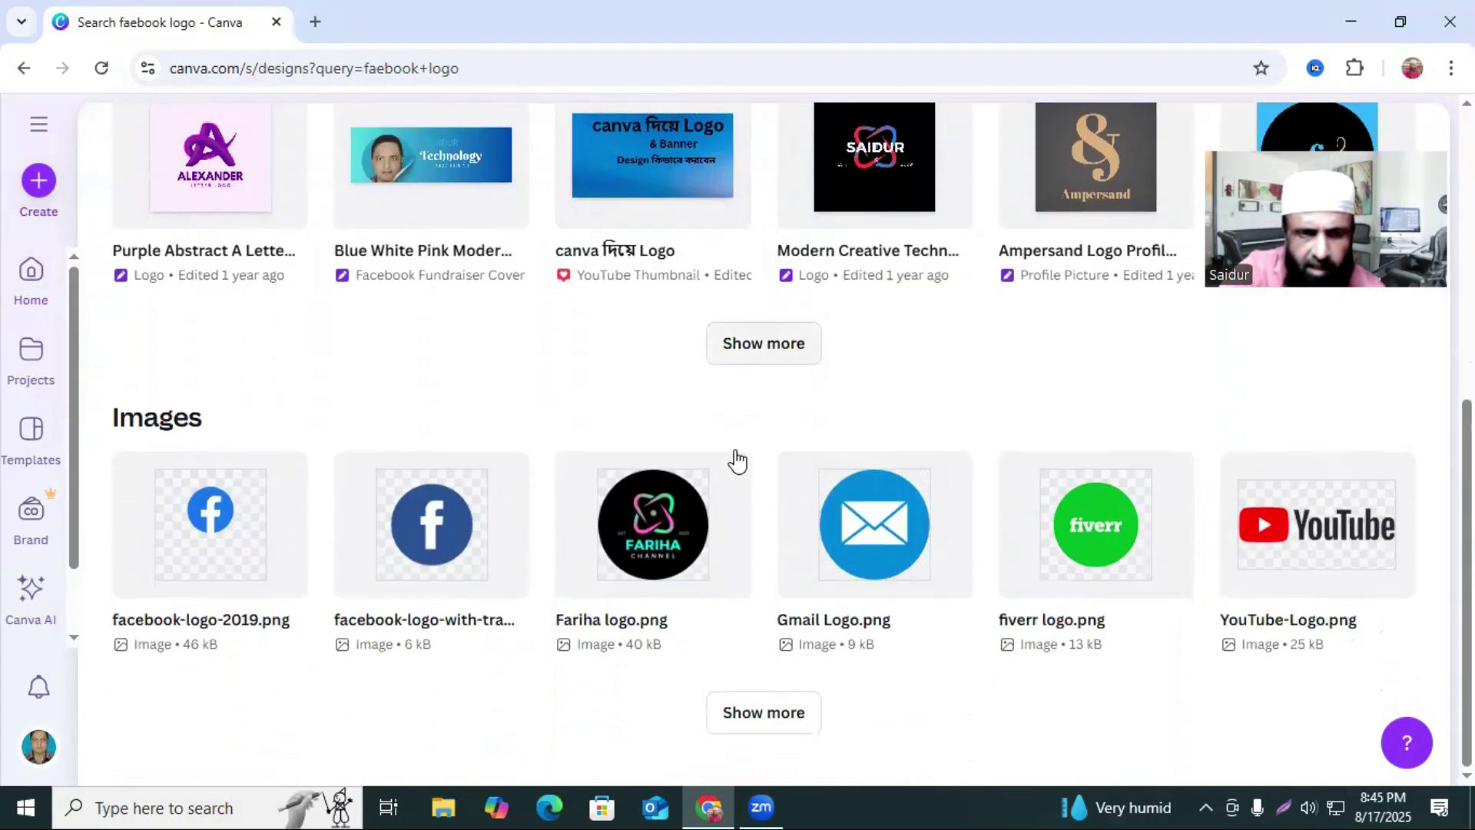
scroll(1005, 516, up, 5)
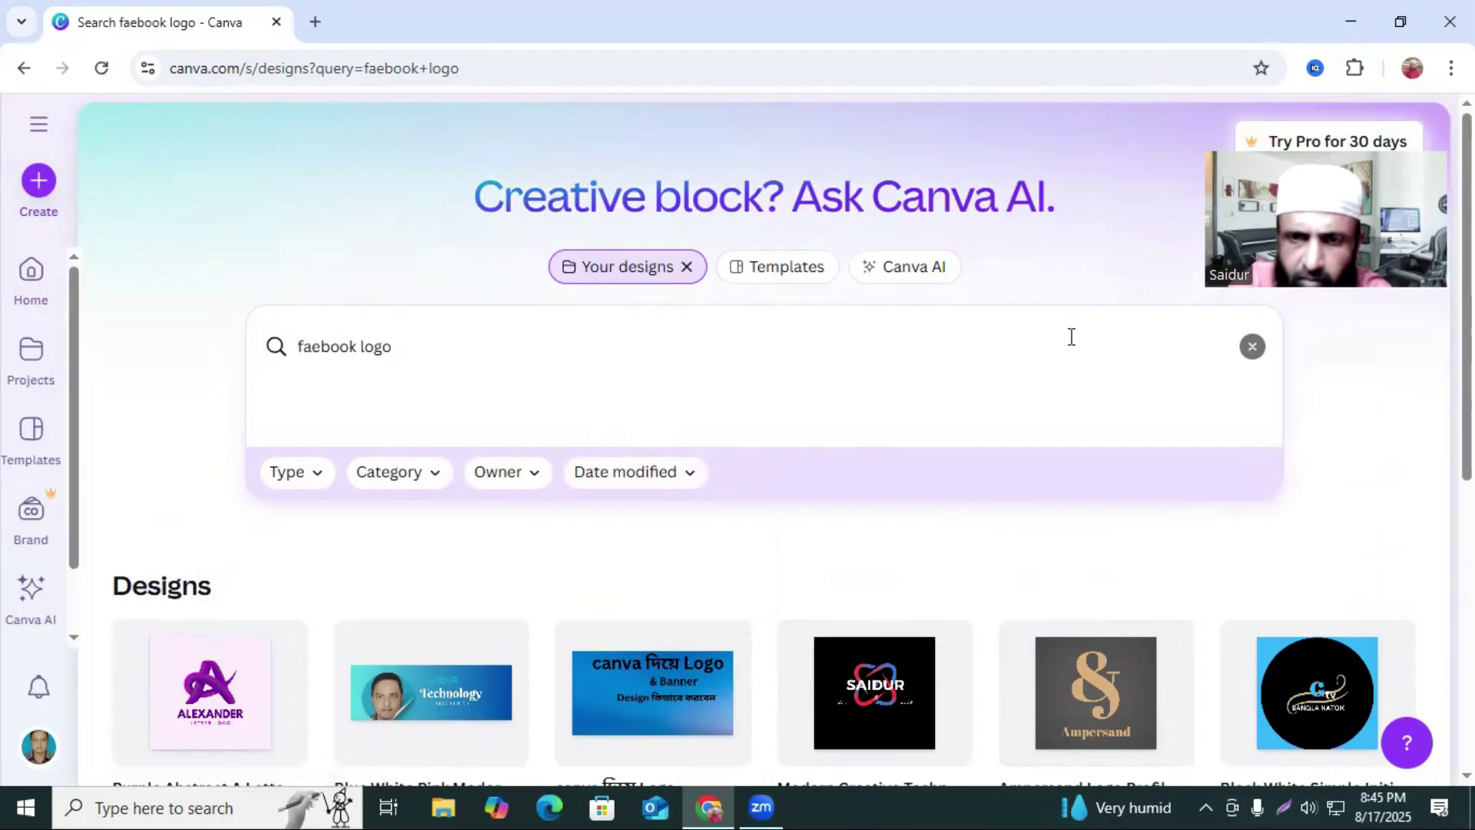
click(795, 290)
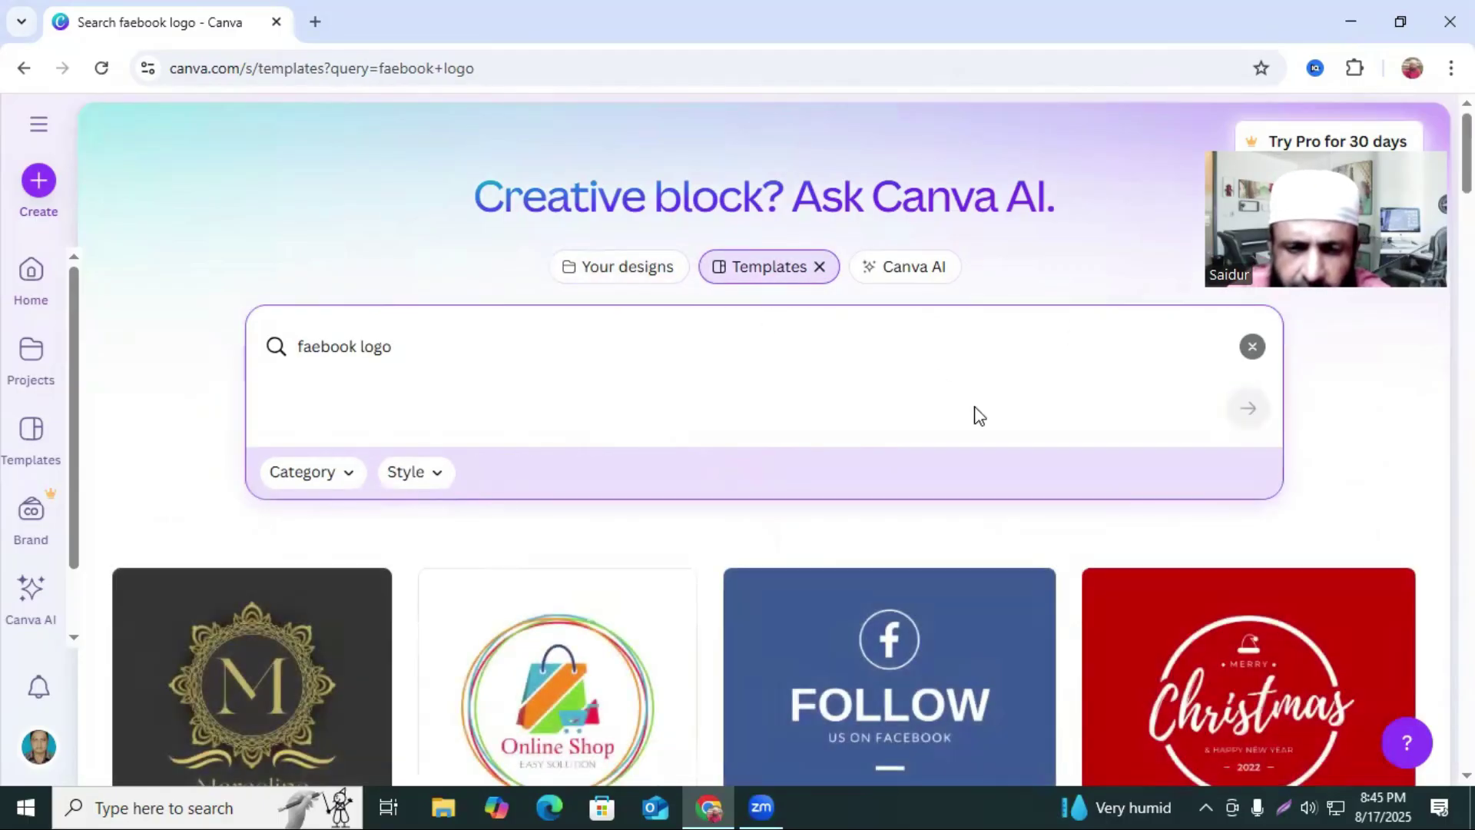
scroll(977, 416, down, 12)
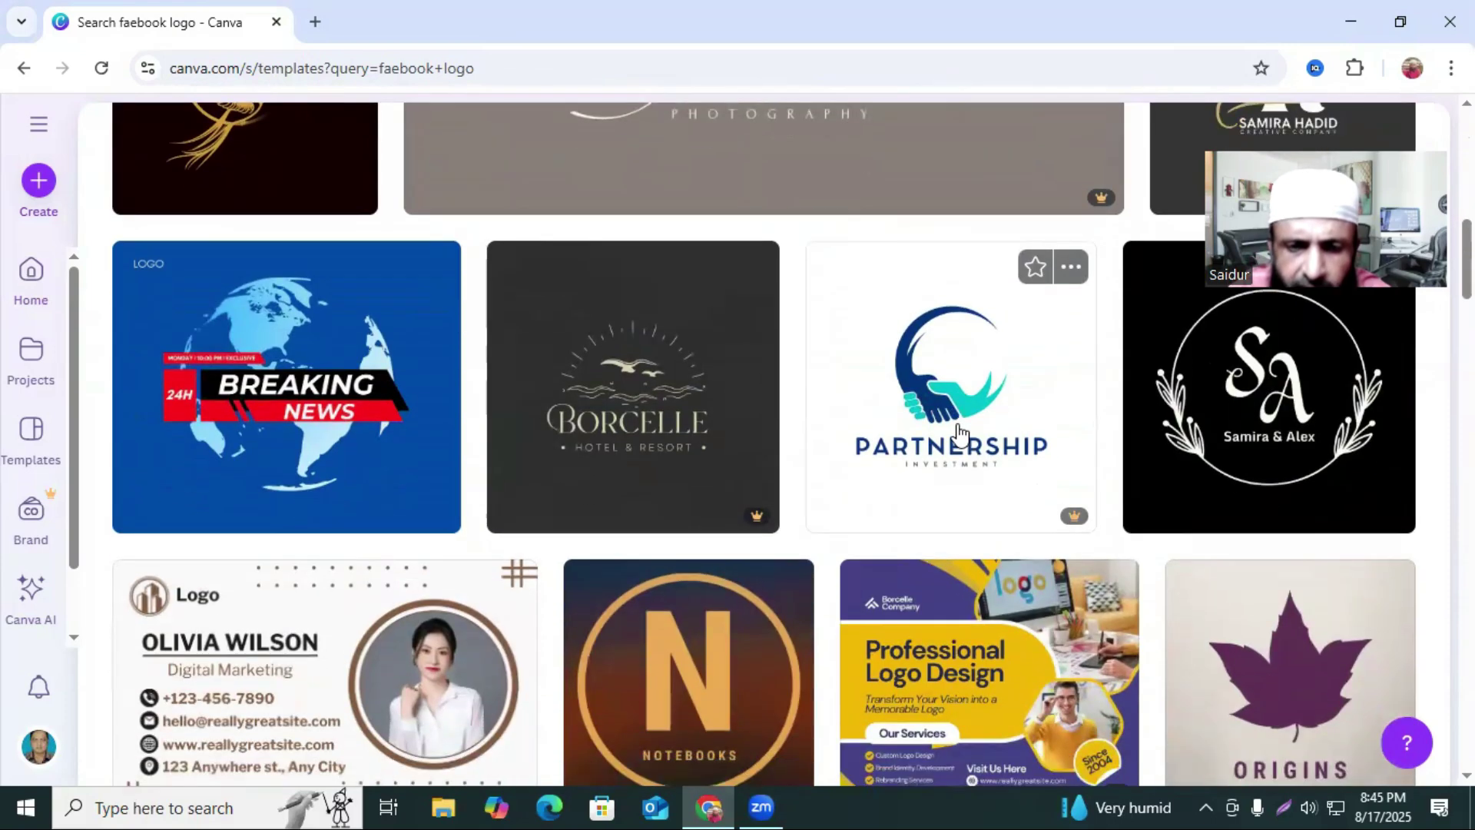
scroll(958, 434, down, 1)
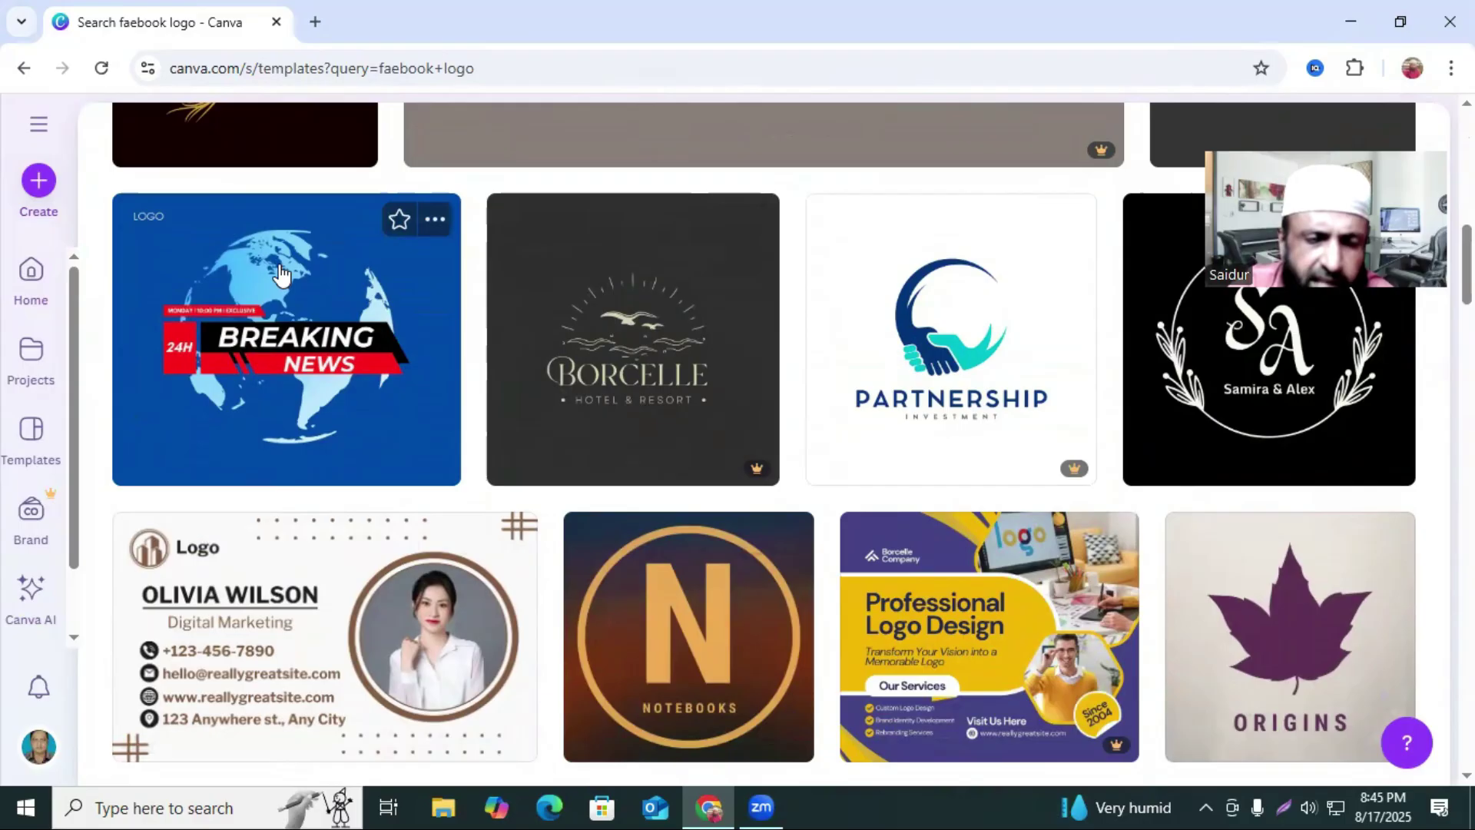
click(295, 294)
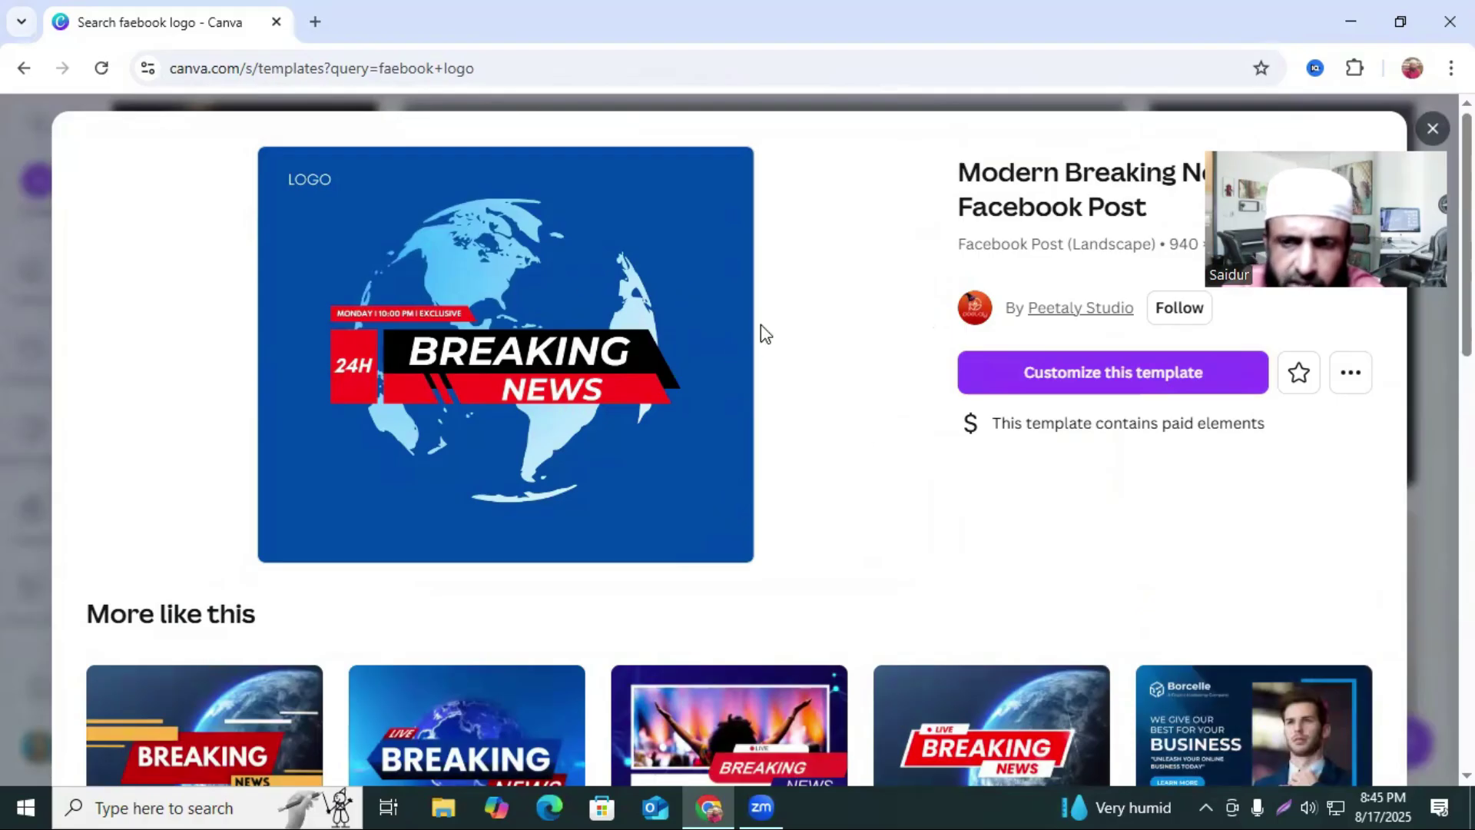
Return to the Your designs results for the logo search and review the matching designs and images
click(28, 67)
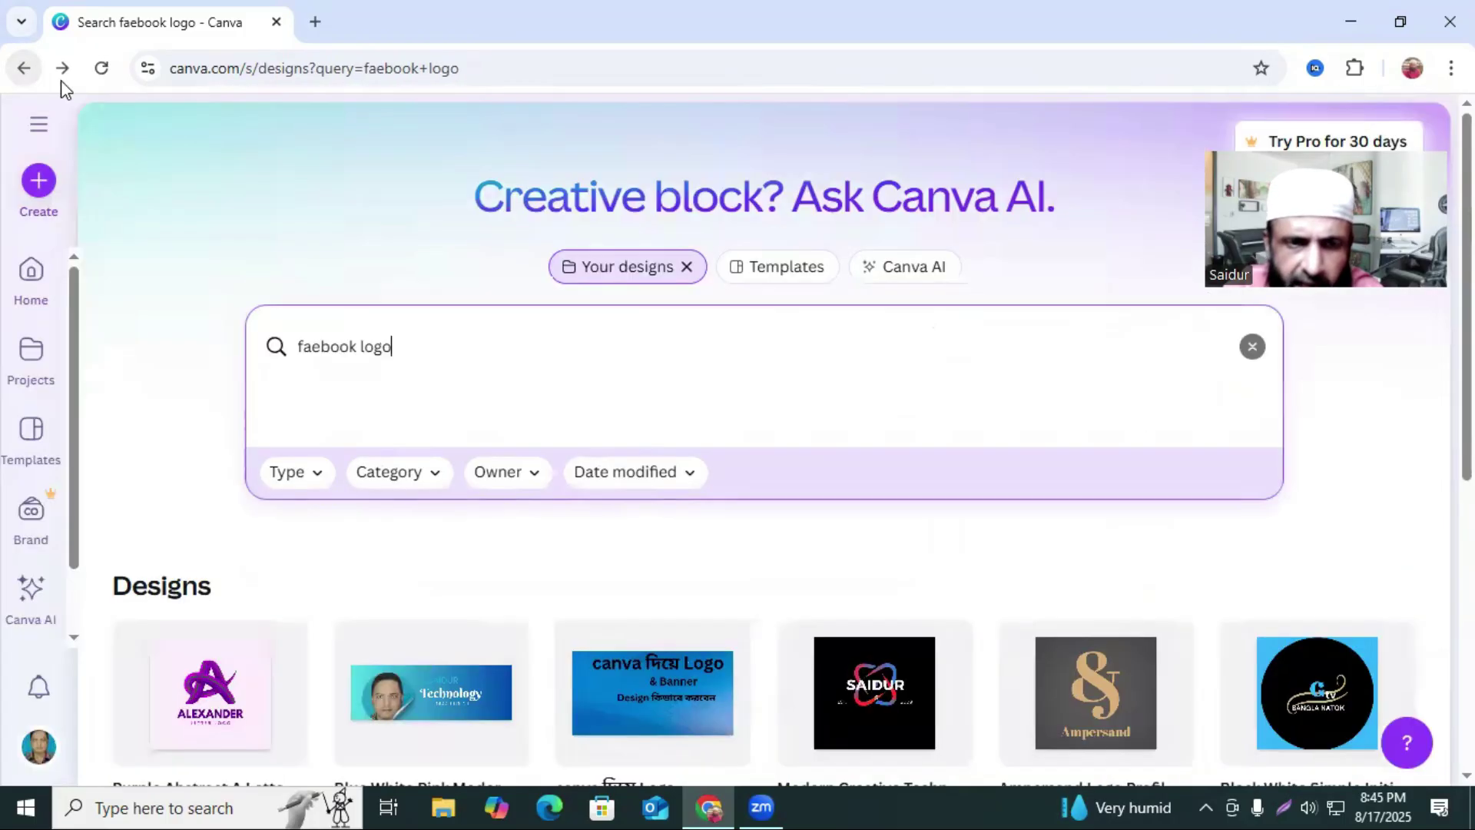
scroll(643, 405, down, 4)
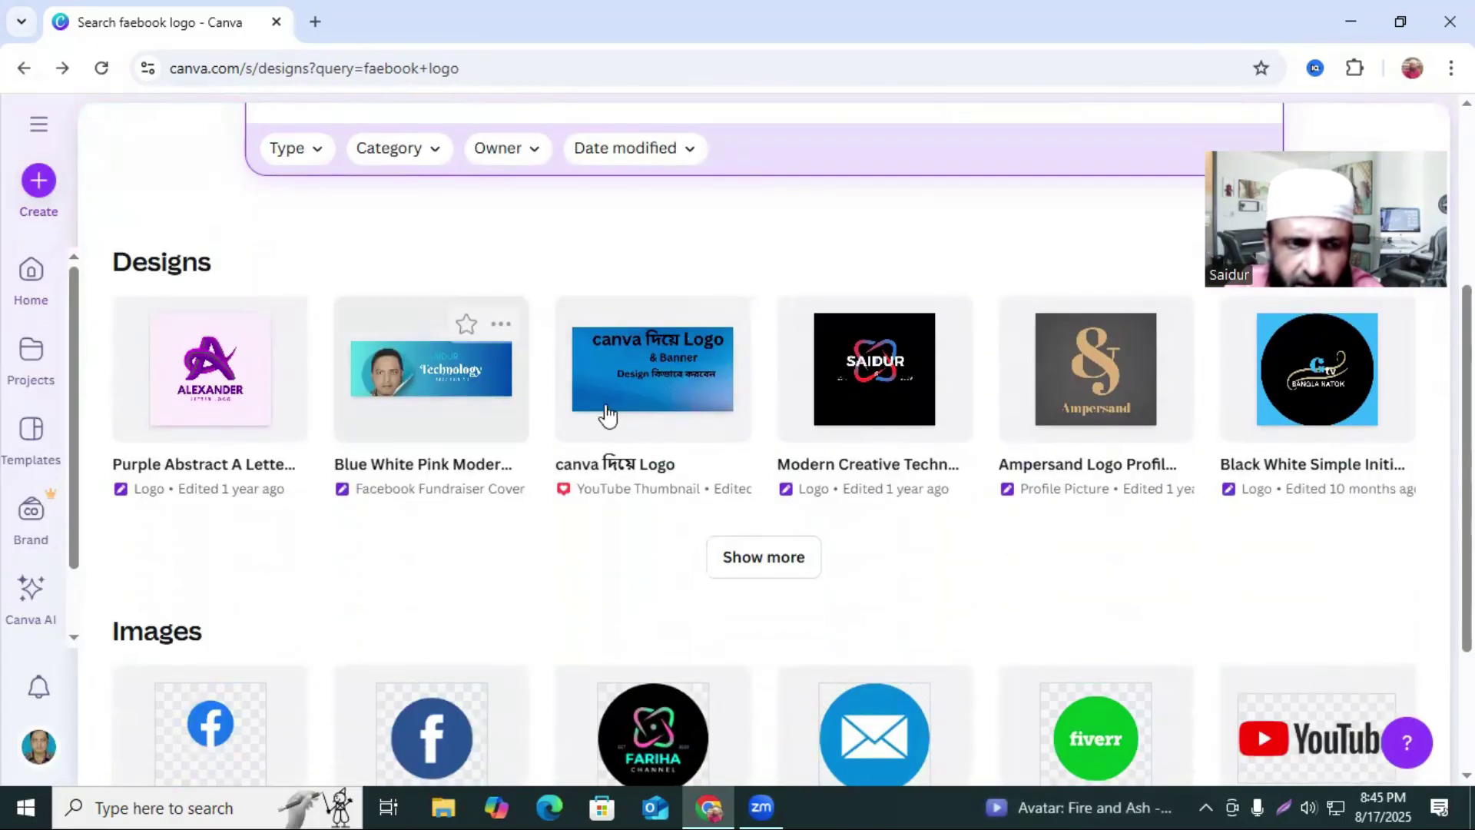
scroll(789, 491, down, 3)
scroll(845, 446, up, 6)
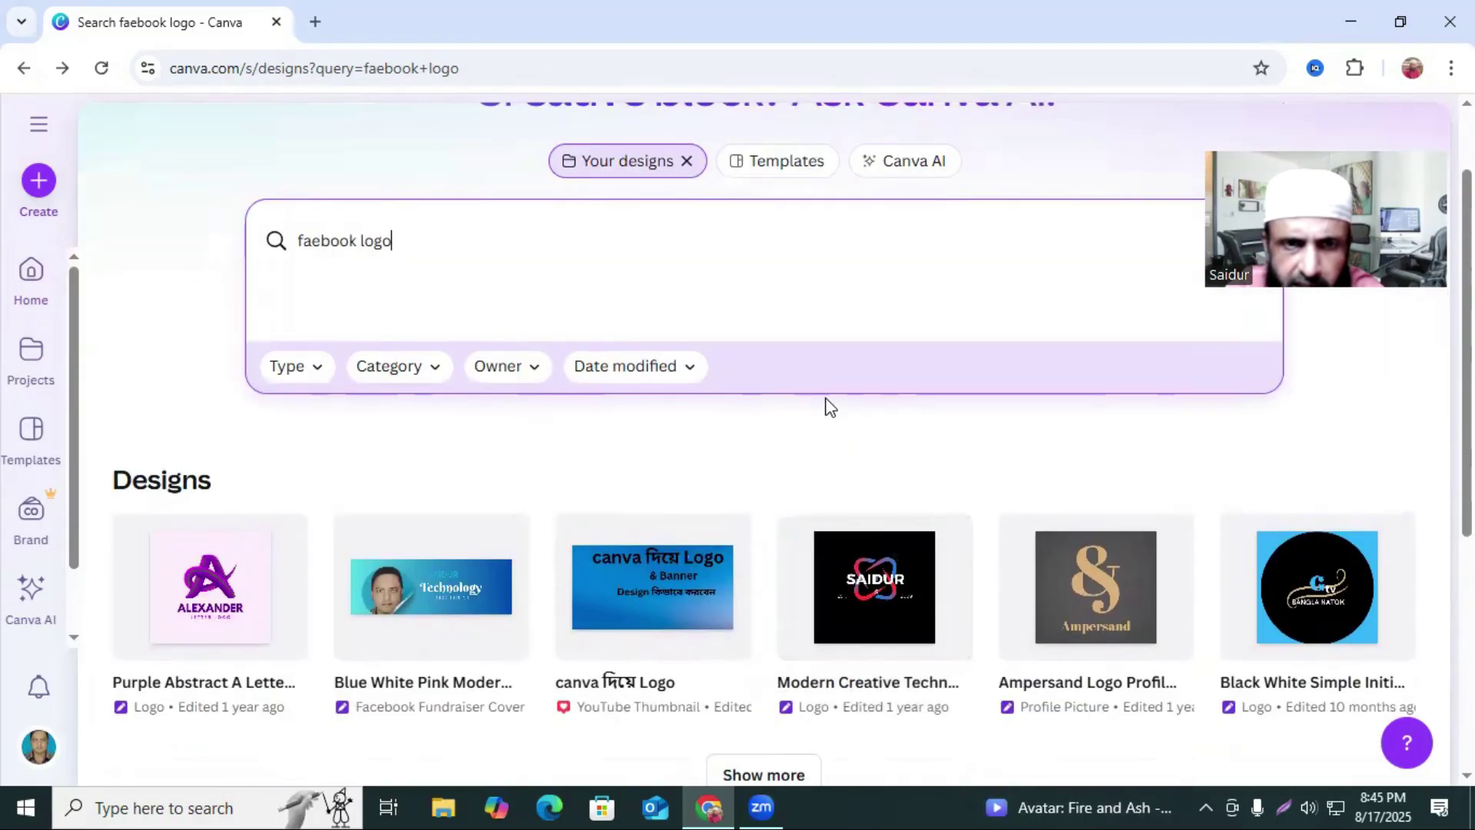
Browse the template results for "faebook logo", preview the black SA initials logo, and return to the Your designs results
click(765, 178)
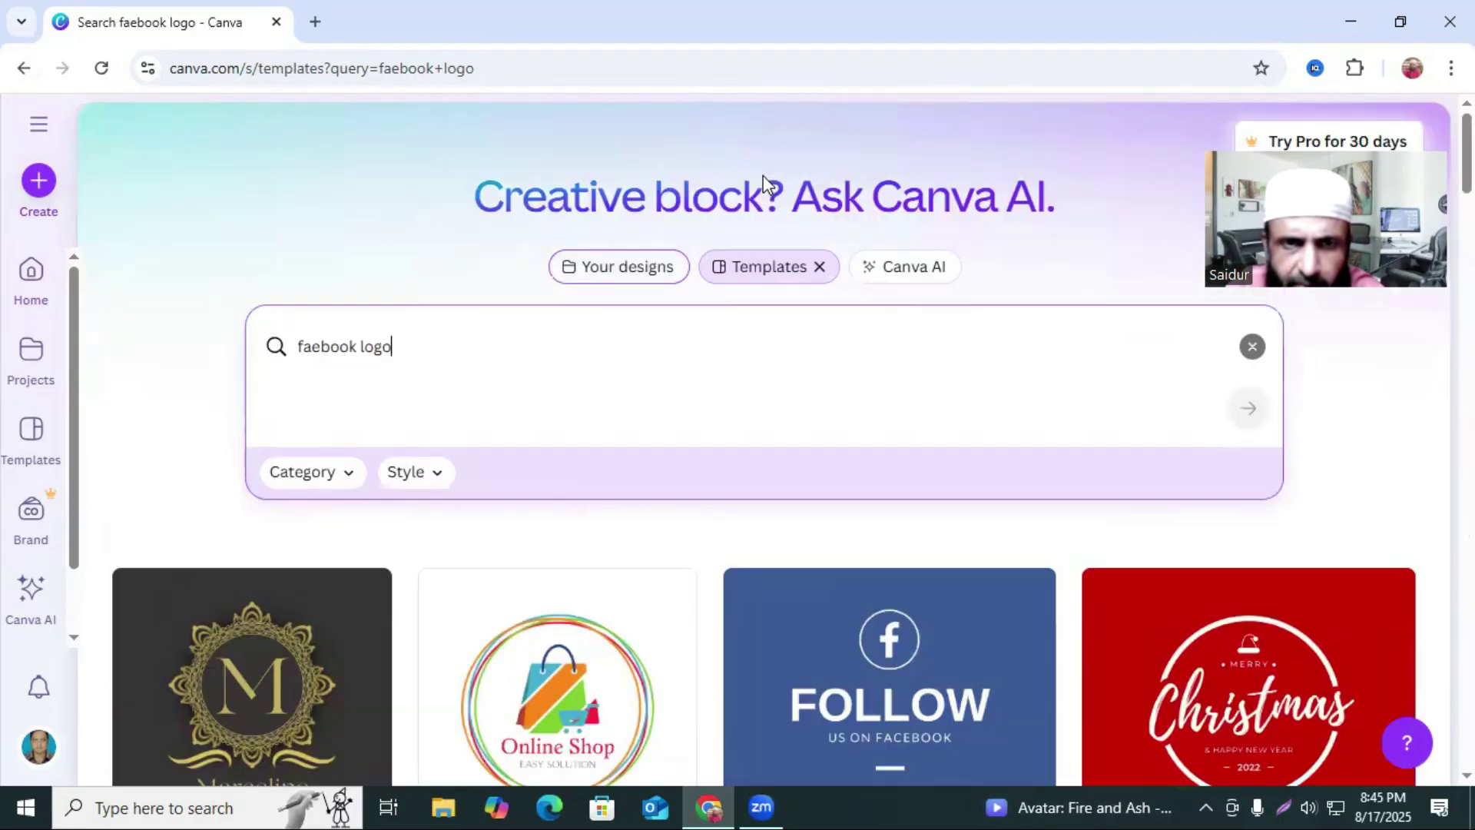
scroll(961, 384, down, 4)
scroll(1110, 513, down, 4)
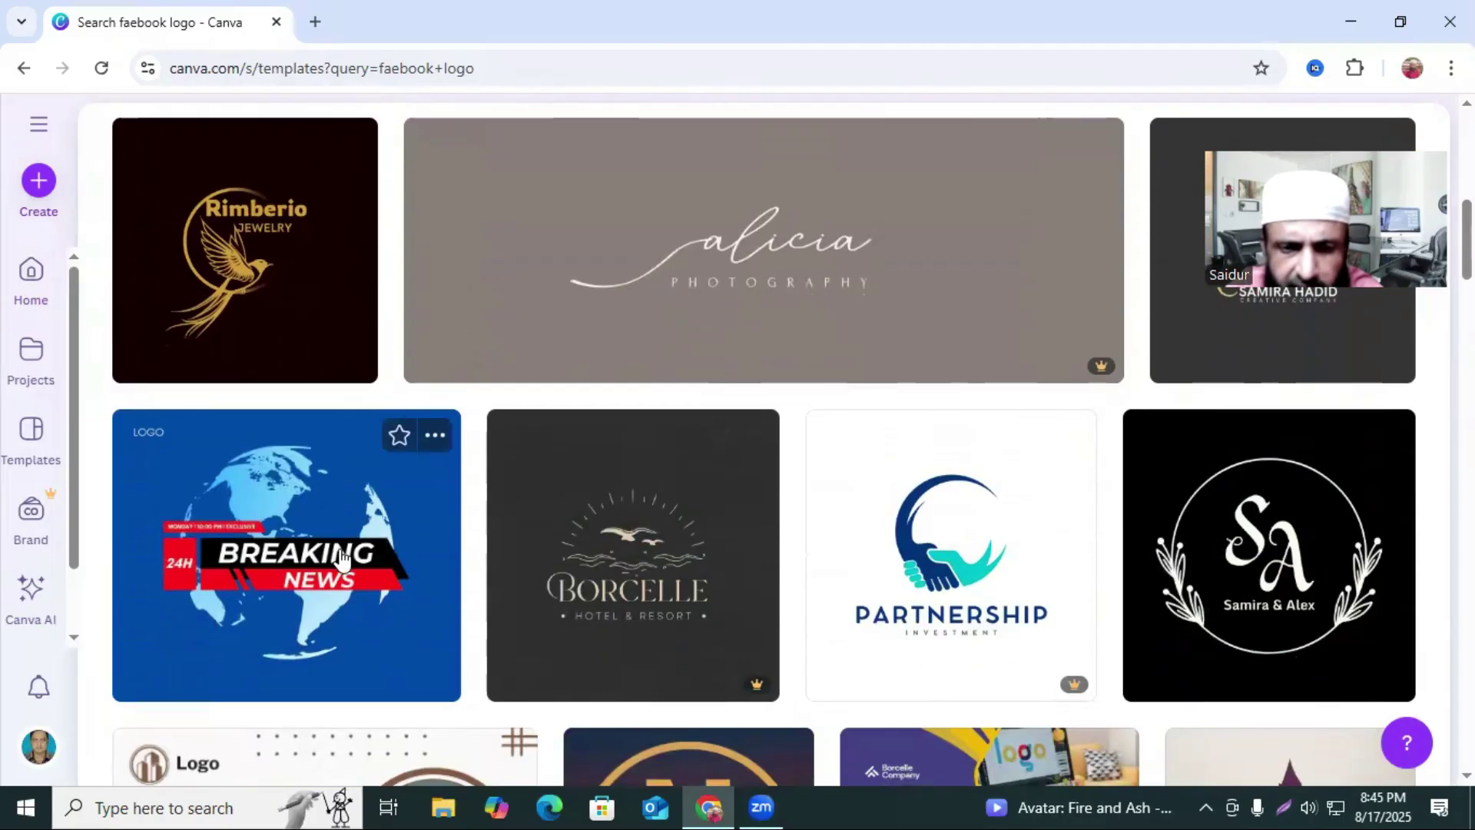
click(1323, 540)
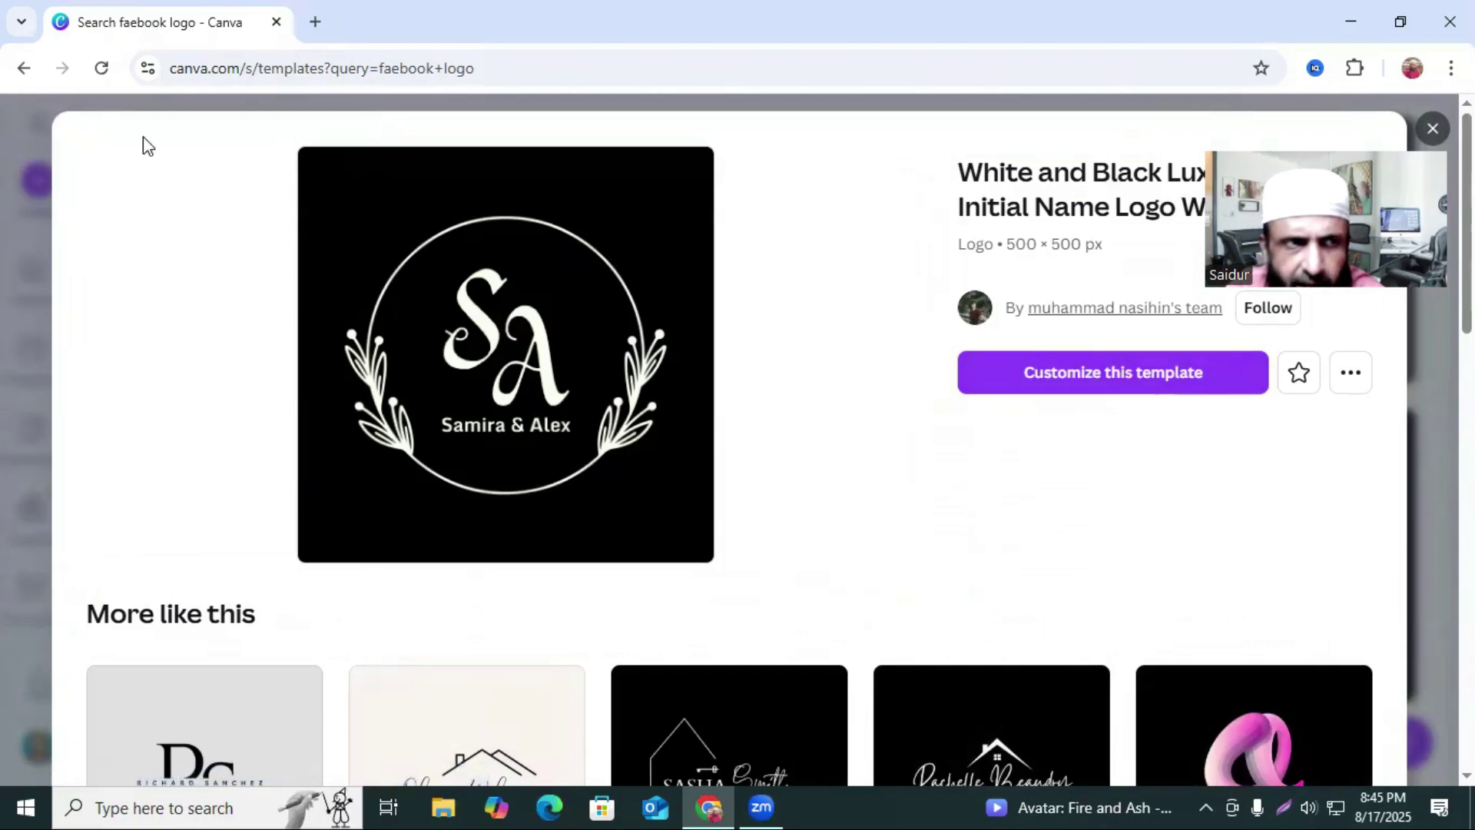
click(23, 71)
scroll(1402, 665, down, 5)
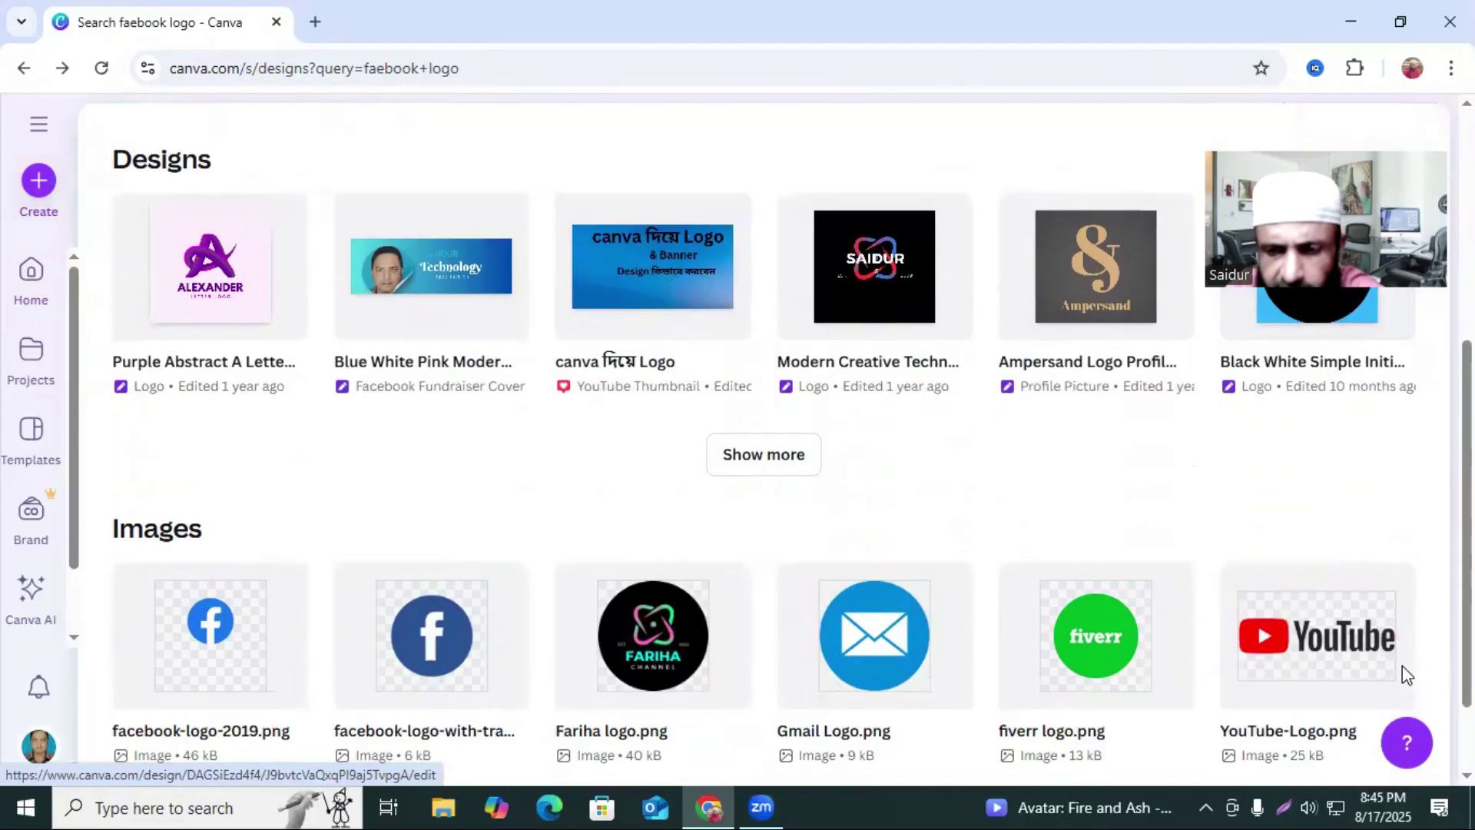
scroll(1326, 630, up, 5)
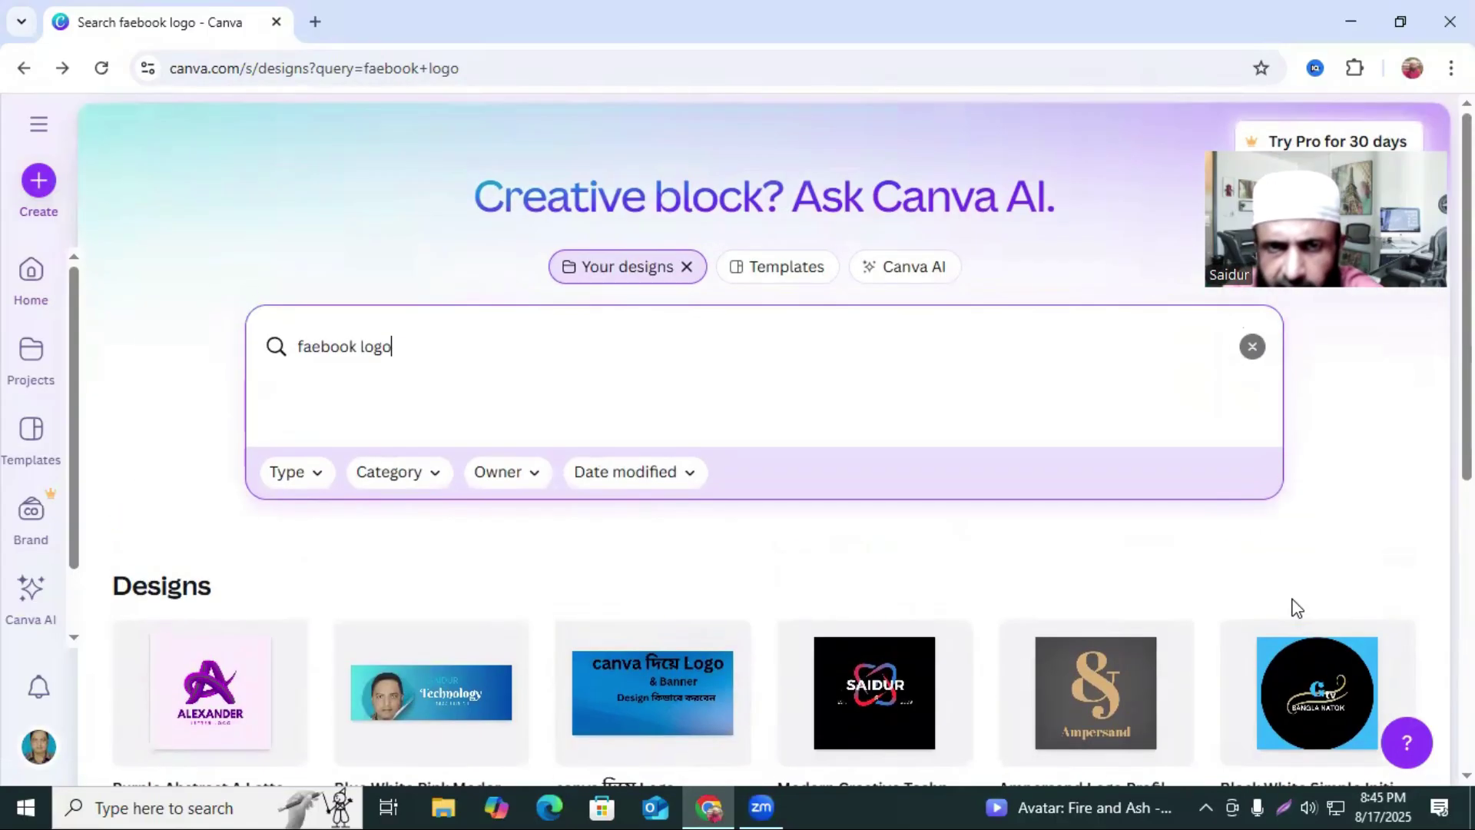
Switch the "faebook logo" search to templates and on to Canva AI, and look over the AI example ideas
click(808, 273)
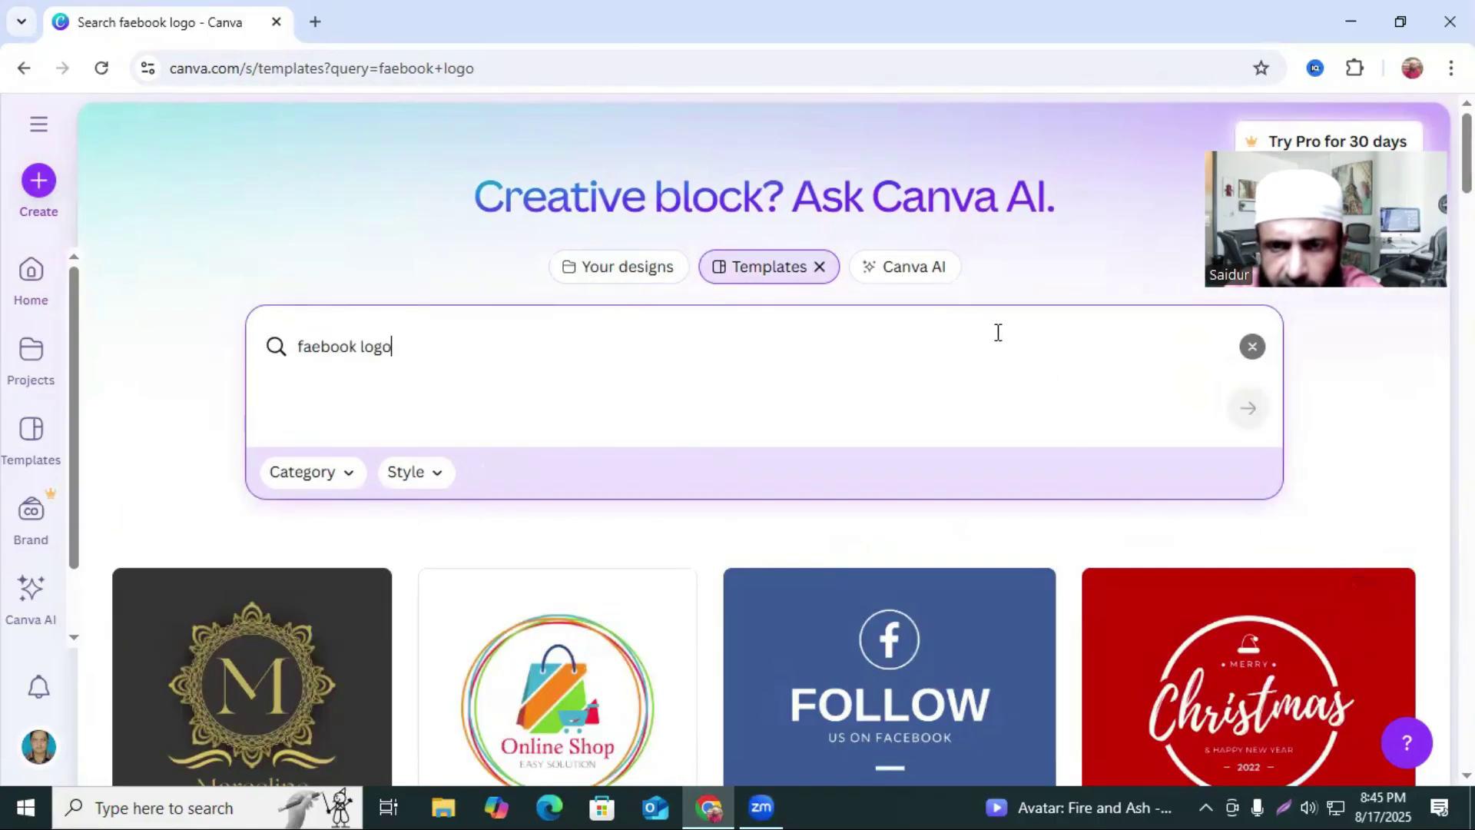
click(903, 269)
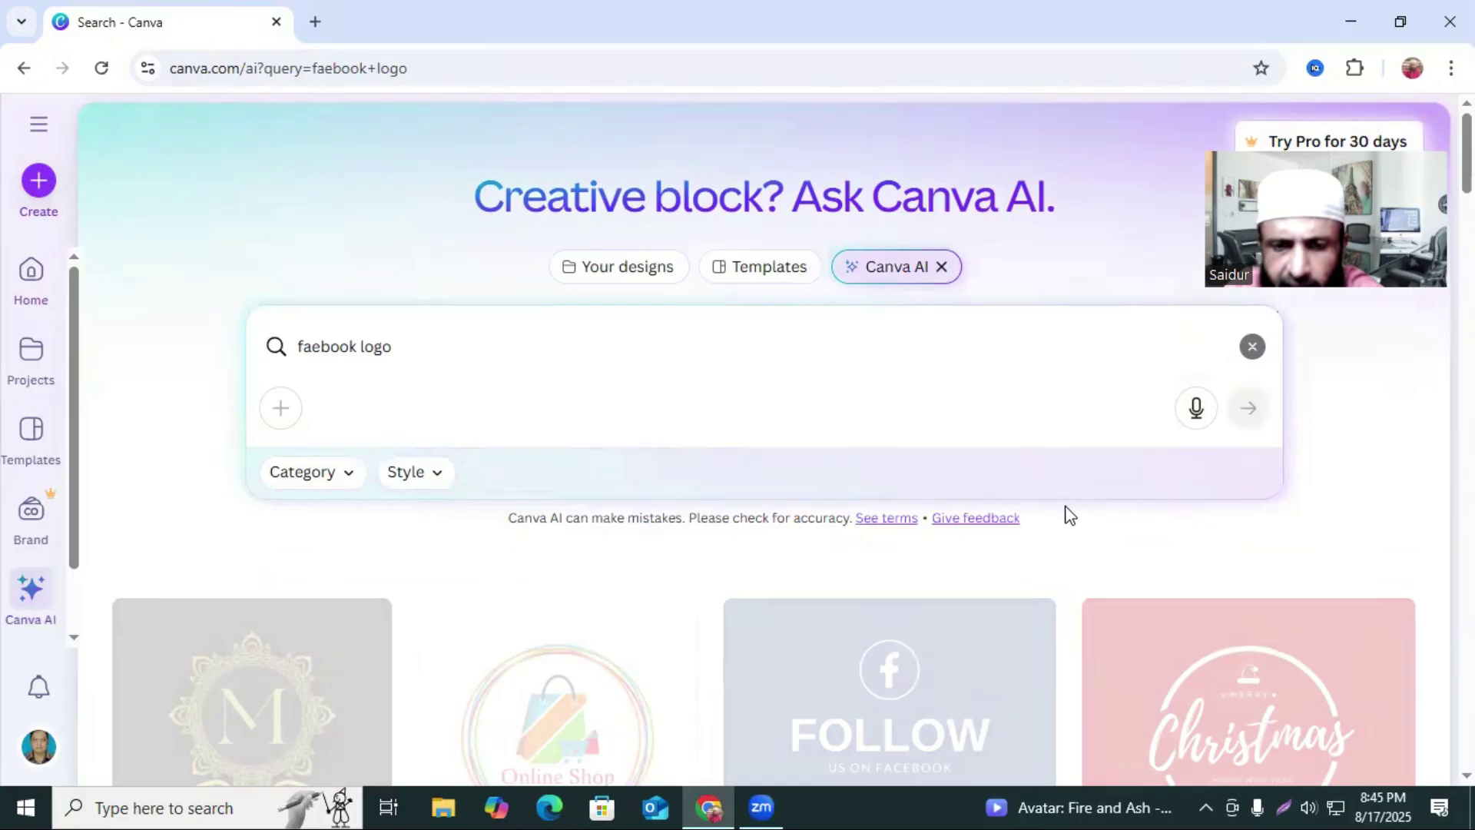
scroll(1161, 529, down, 4)
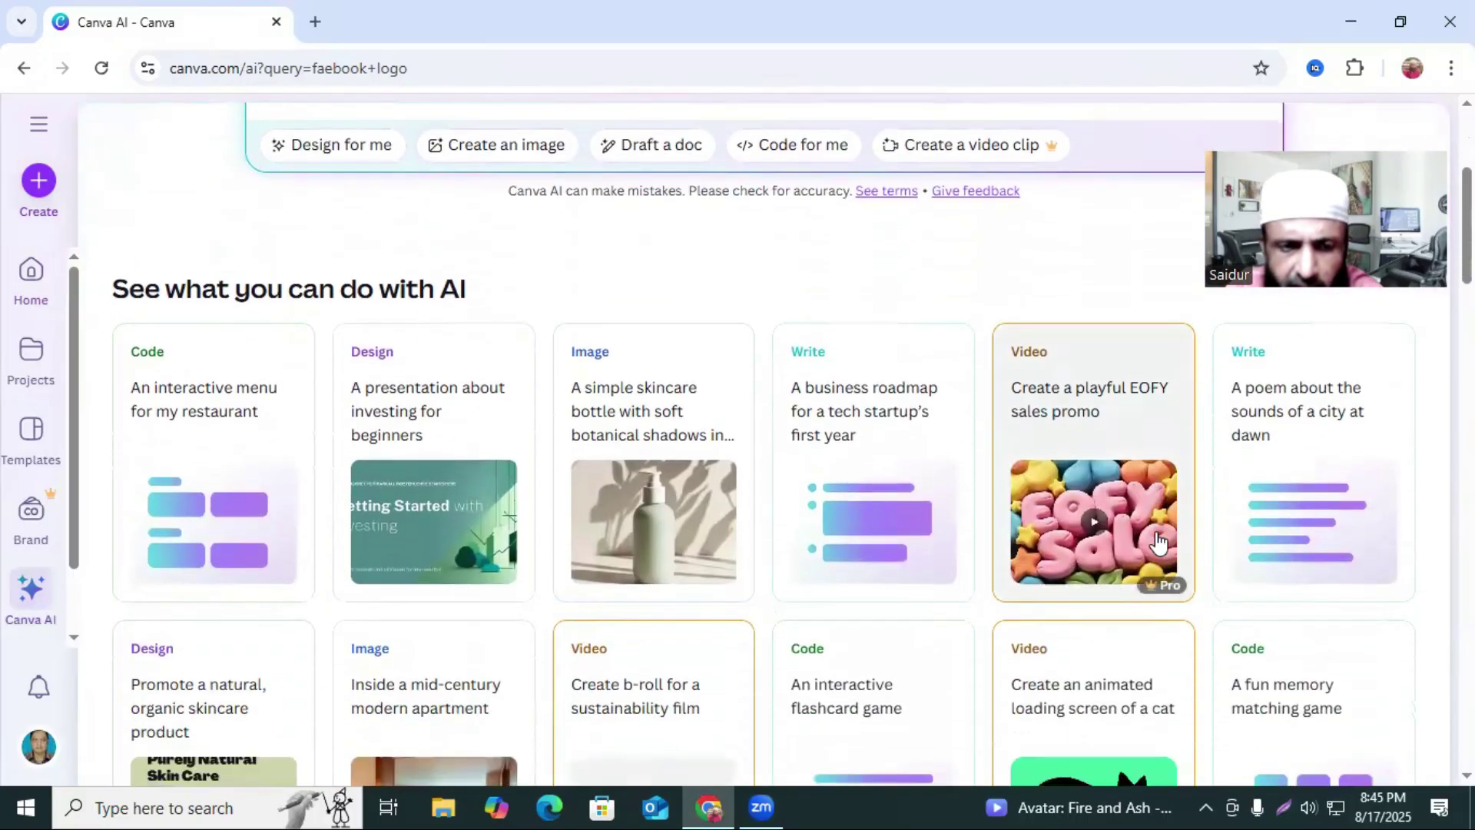
scroll(1160, 542, up, 4)
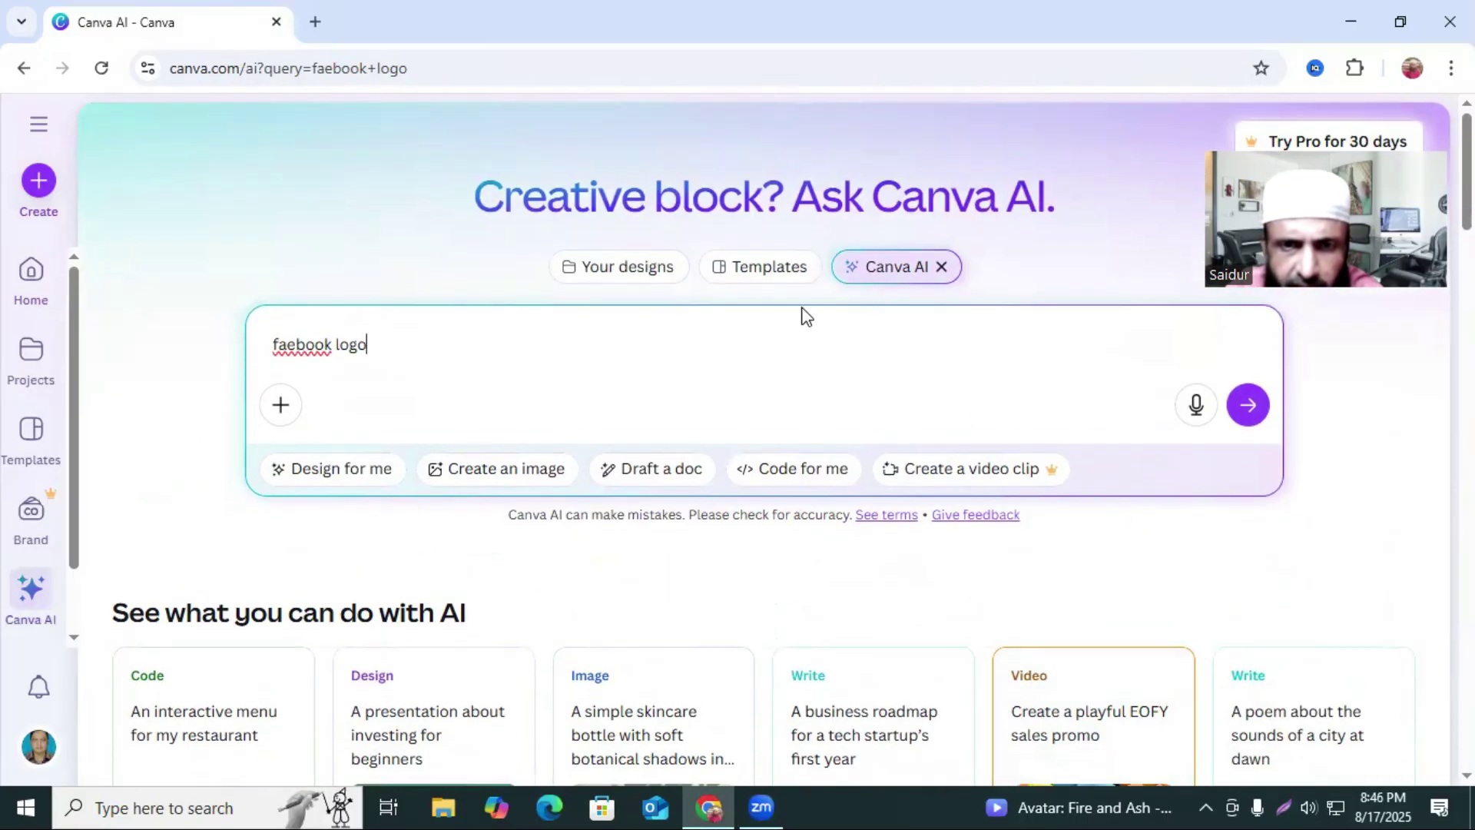
Return to the home page, browse the recent designs, and open the dark grey SF Technology logo for editing
click(759, 278)
scroll(1163, 595, down, 1)
scroll(1206, 620, down, 5)
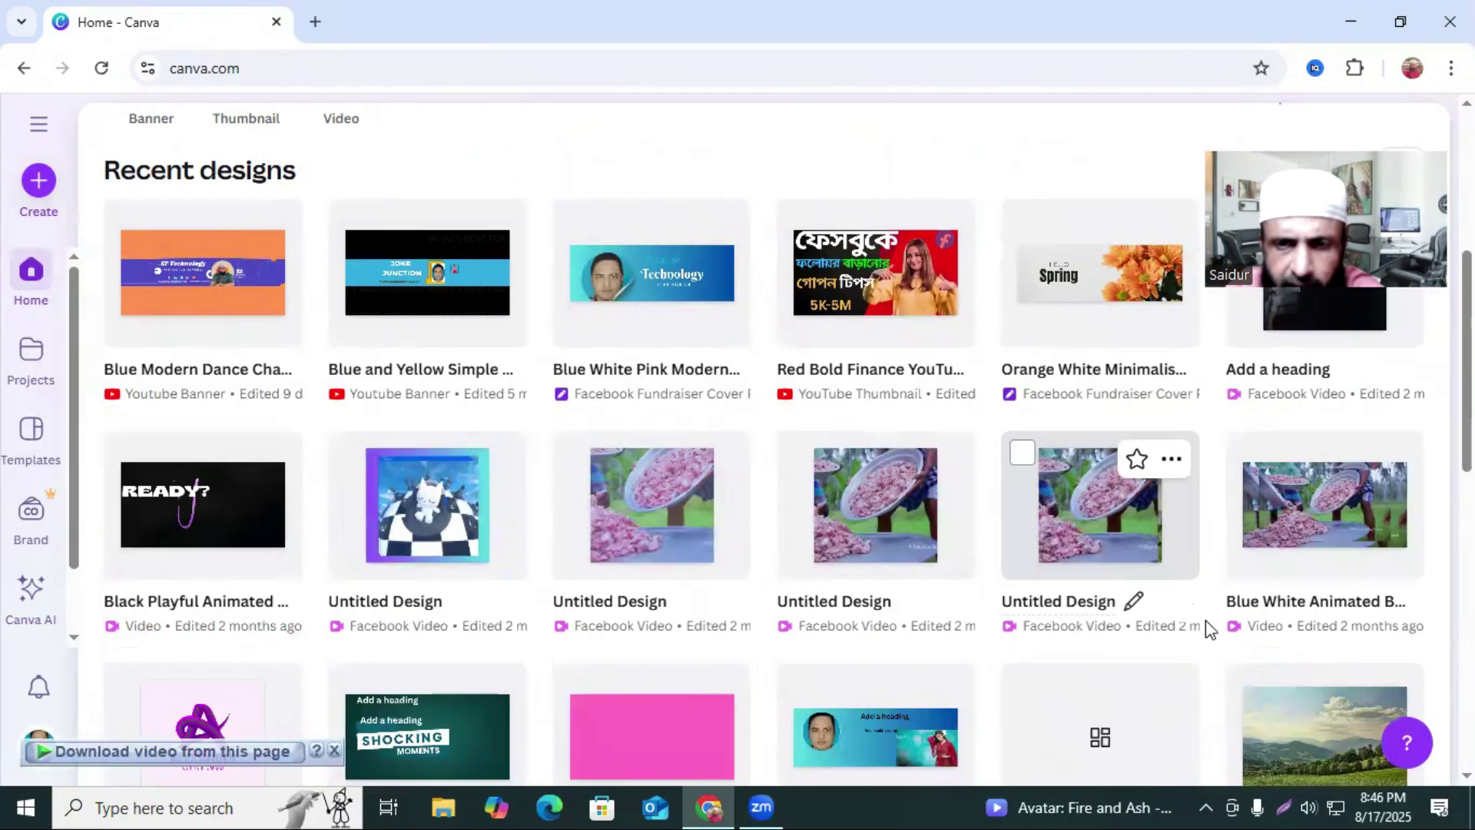
scroll(1226, 669, down, 4)
scroll(1229, 668, down, 4)
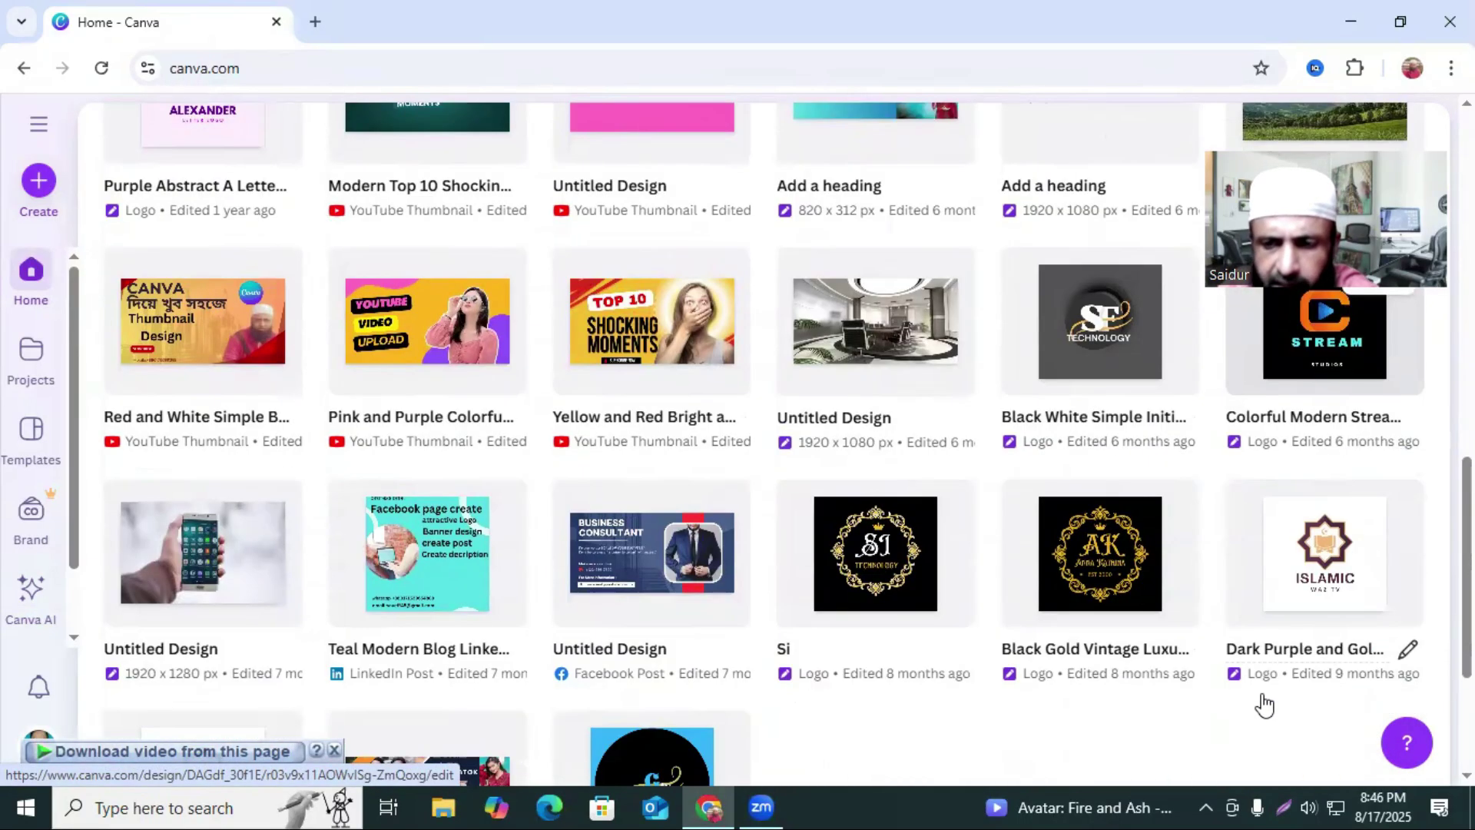
right_click(911, 689)
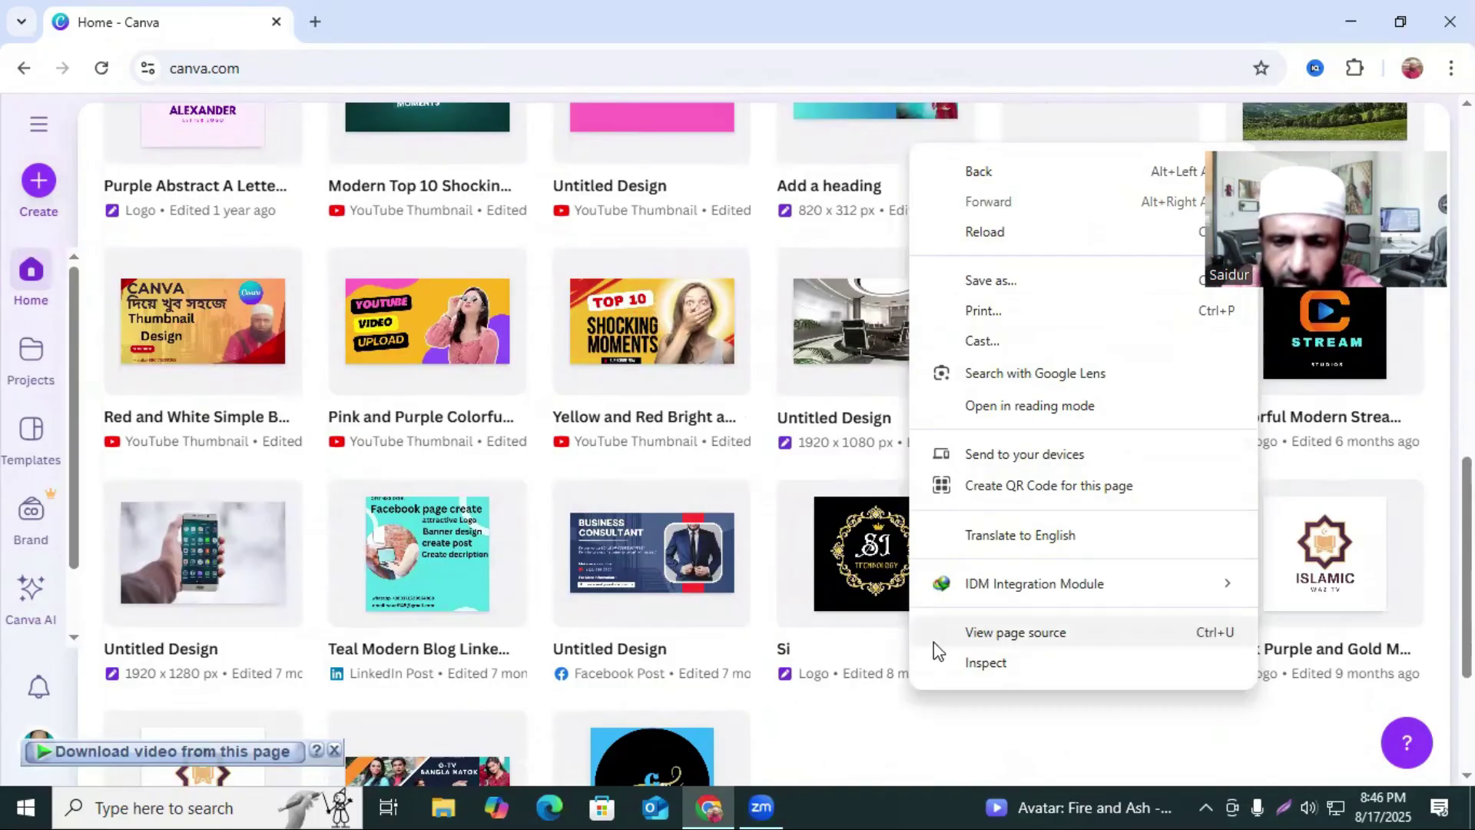
click(1432, 524)
click(1145, 385)
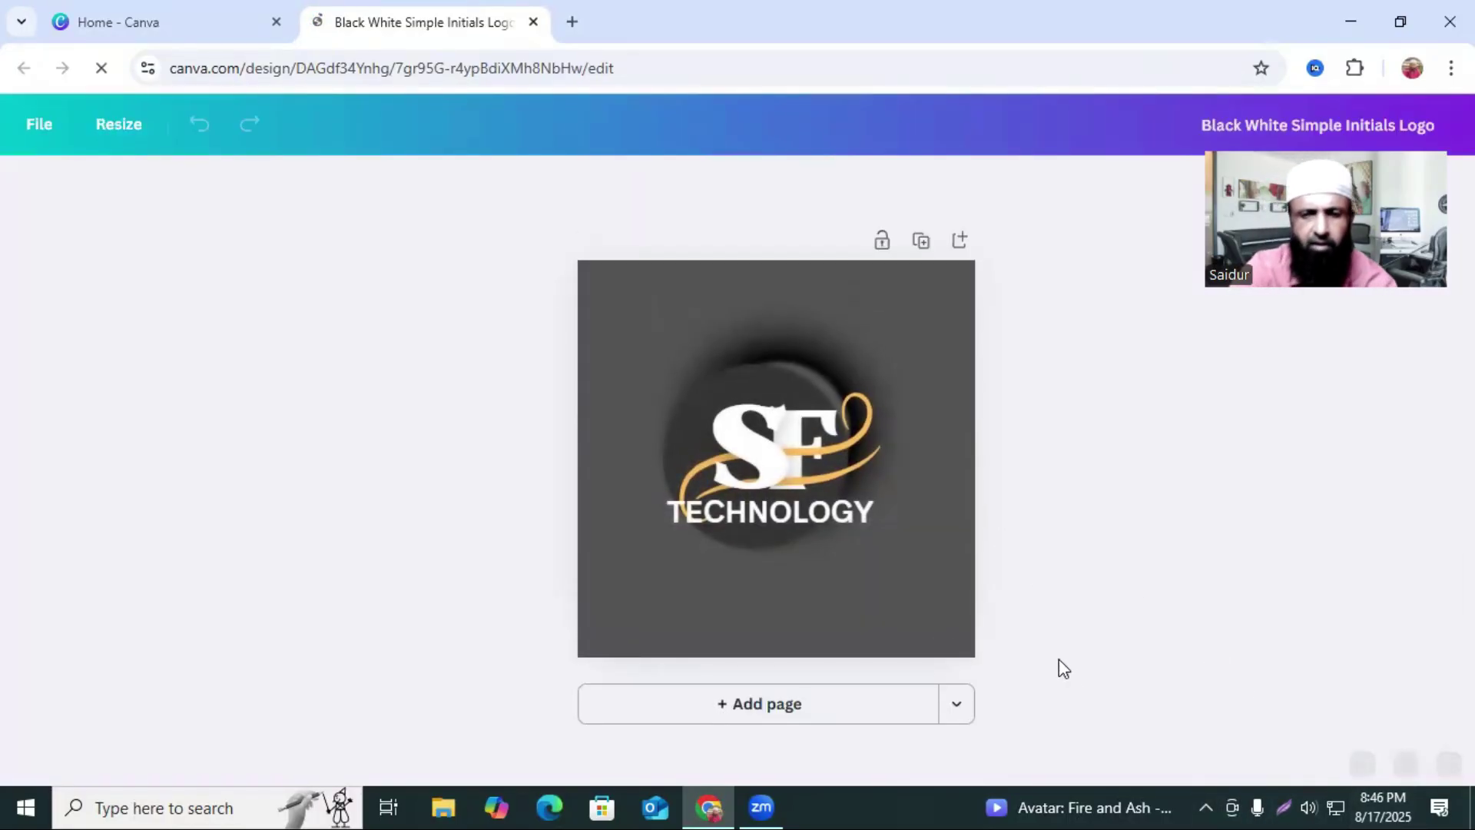
Try solid pink and several default gradients as the page background, finishing with the purple-to-orange gradient
click(805, 446)
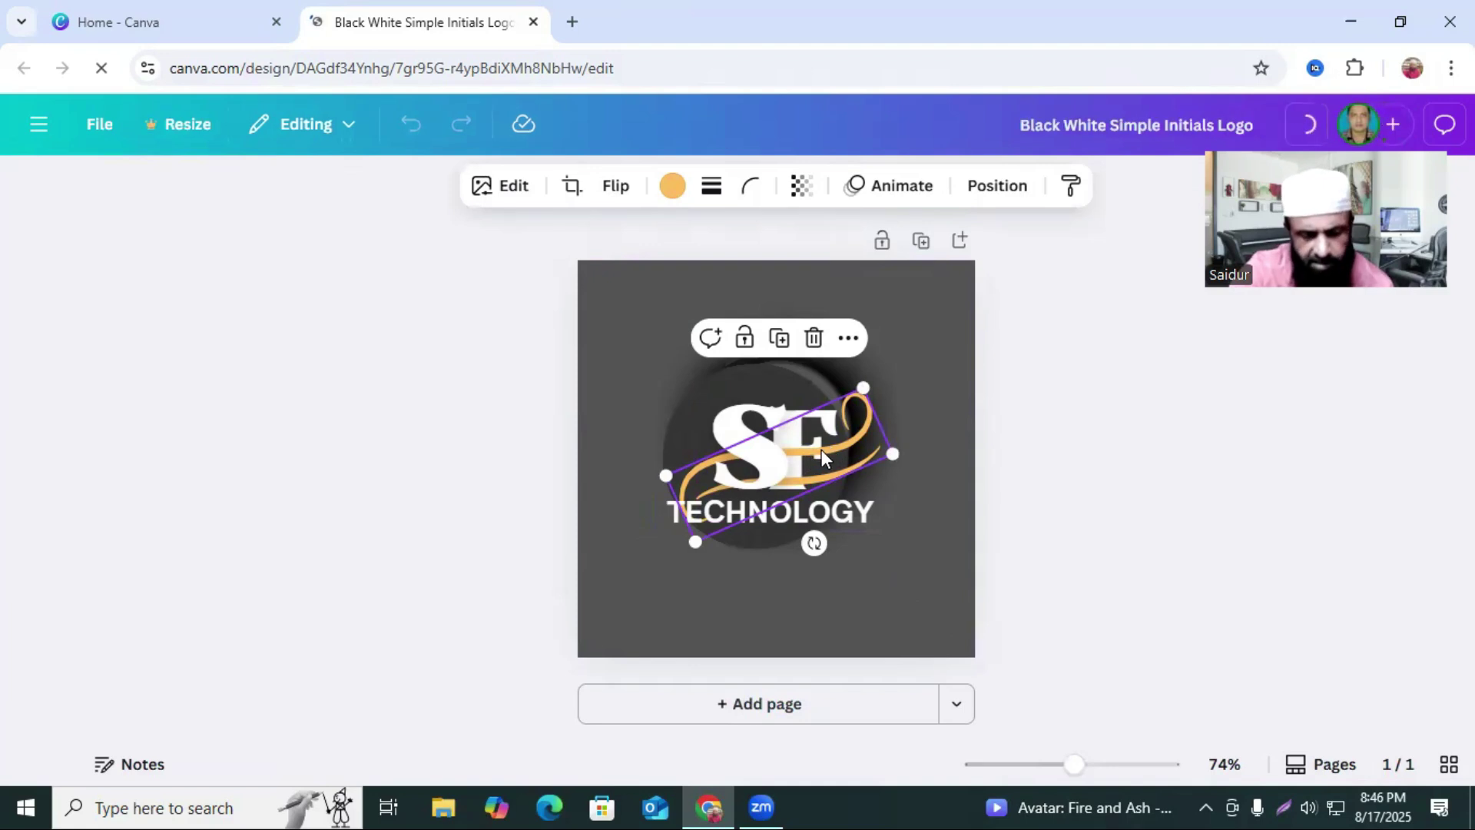
click(646, 302)
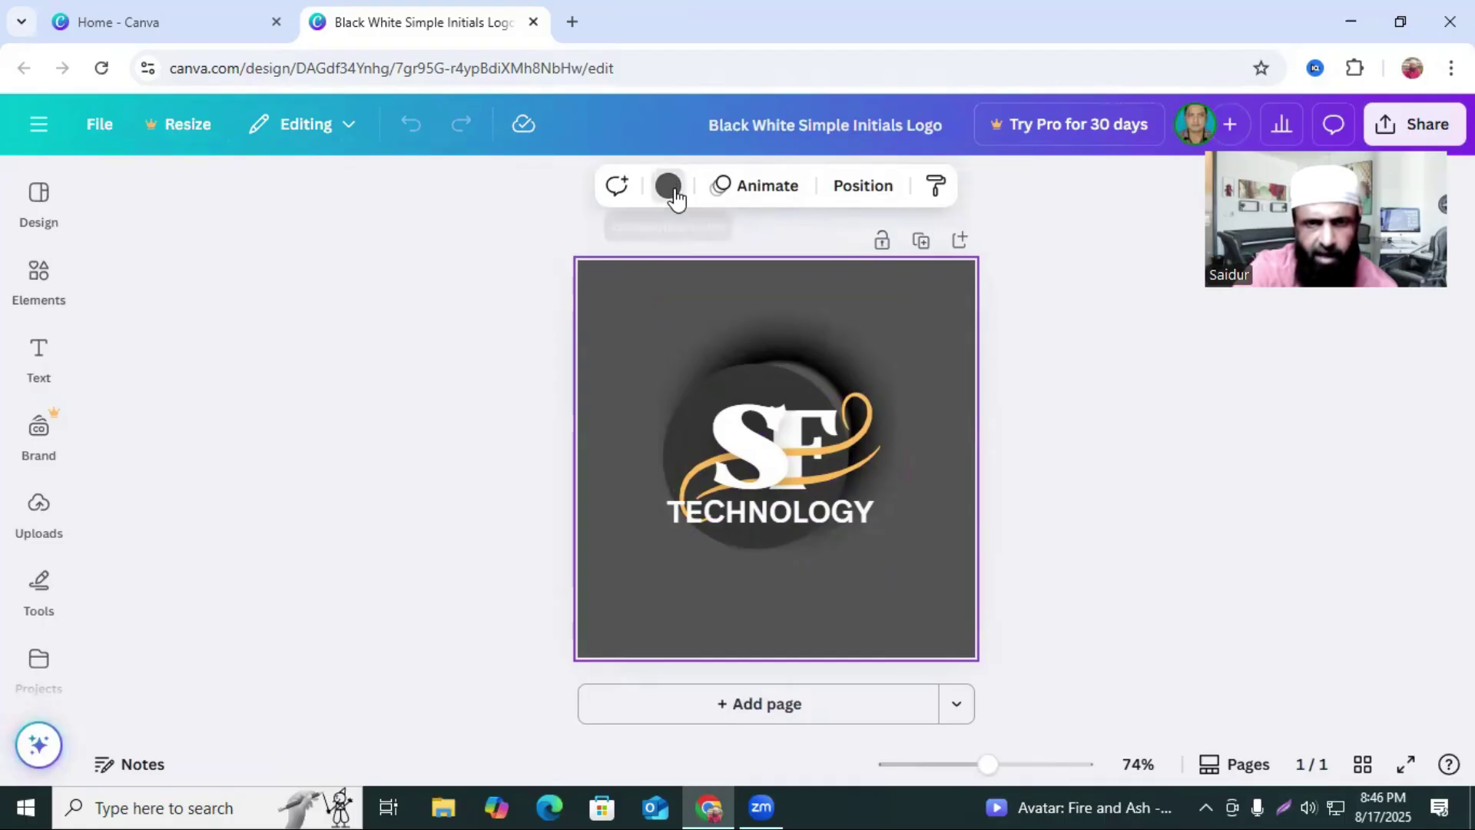
click(668, 190)
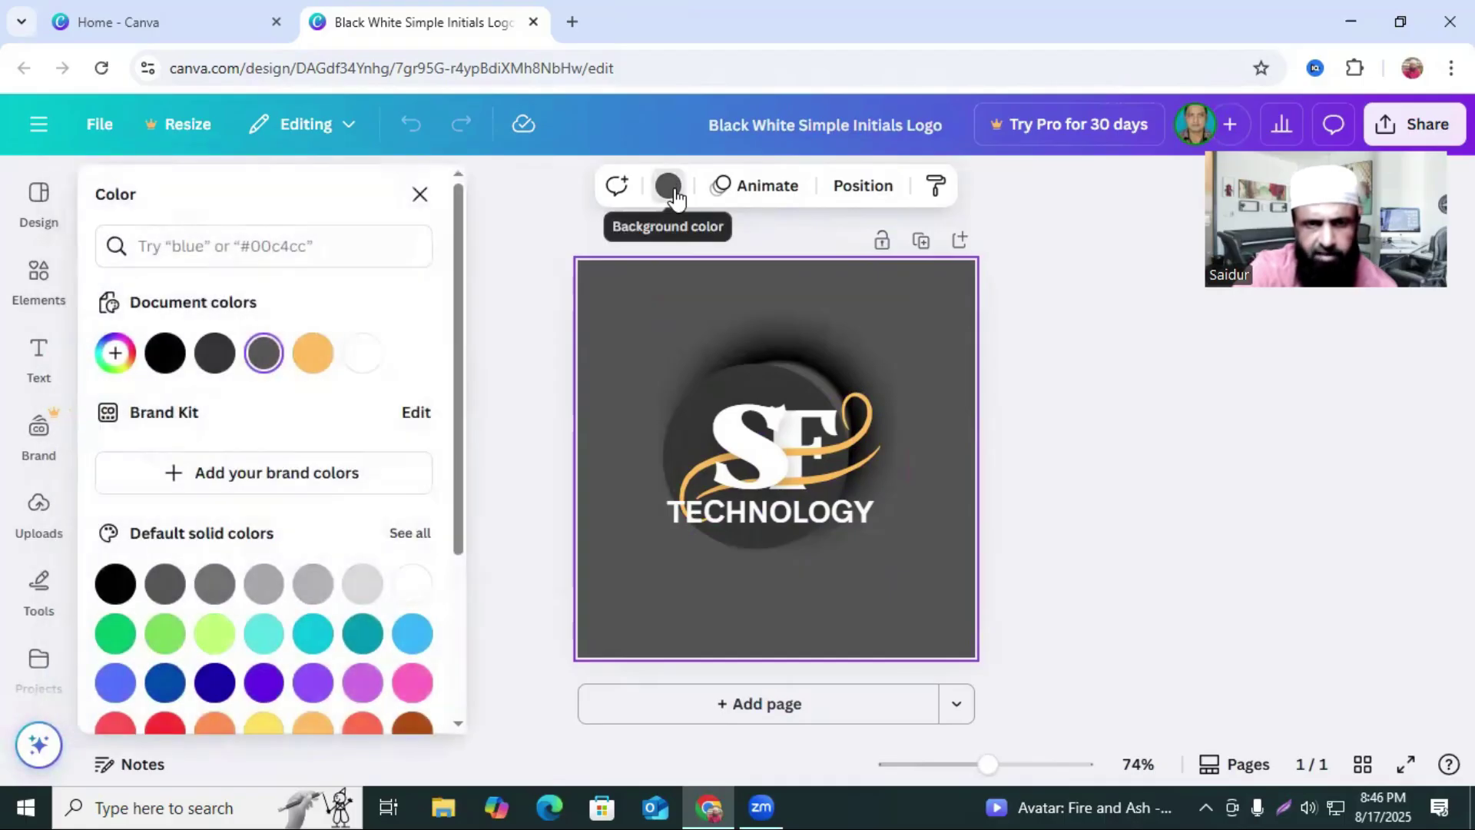
click(415, 683)
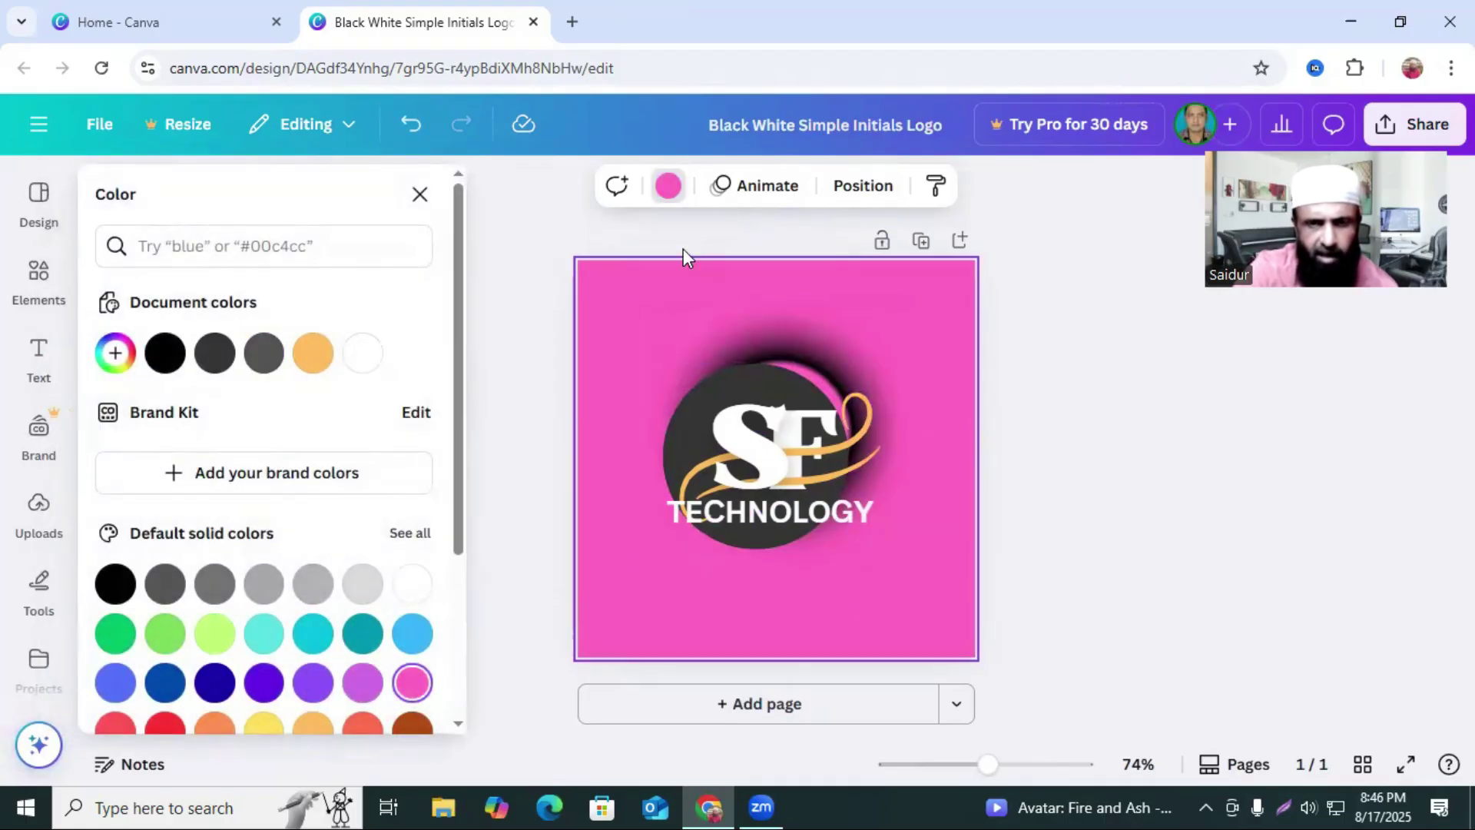
scroll(417, 624, down, 3)
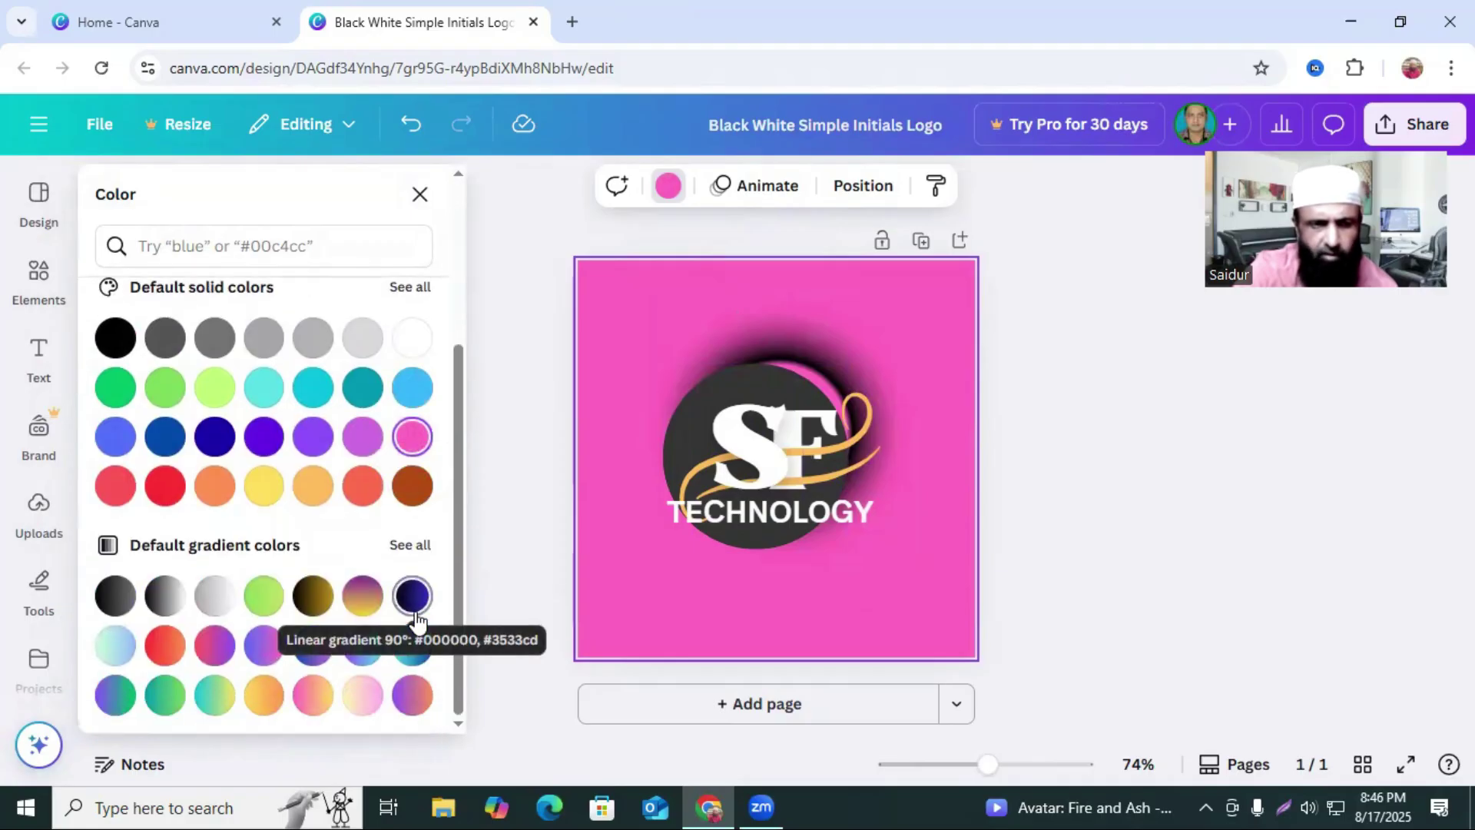
click(364, 594)
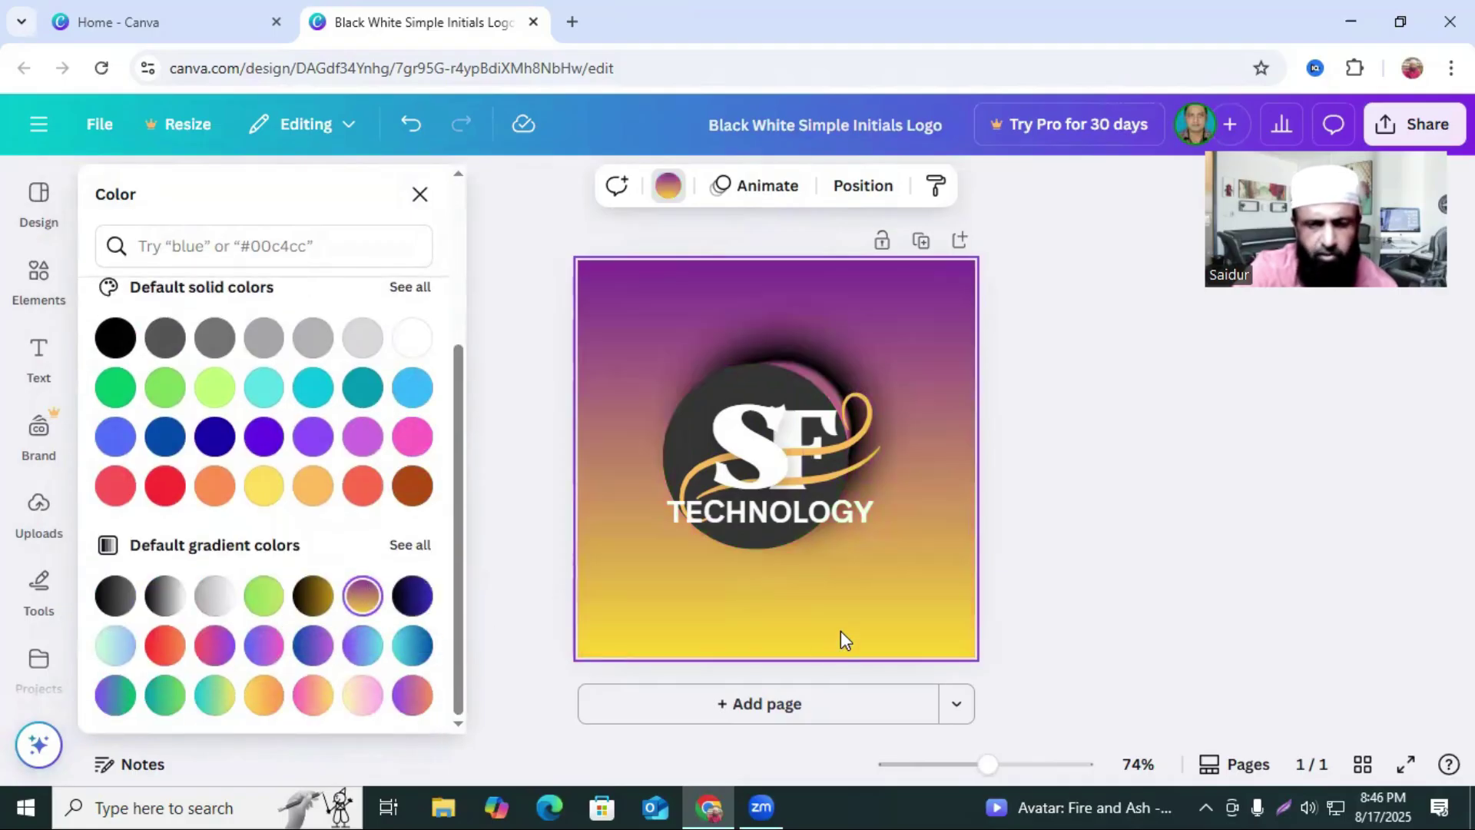
click(413, 645)
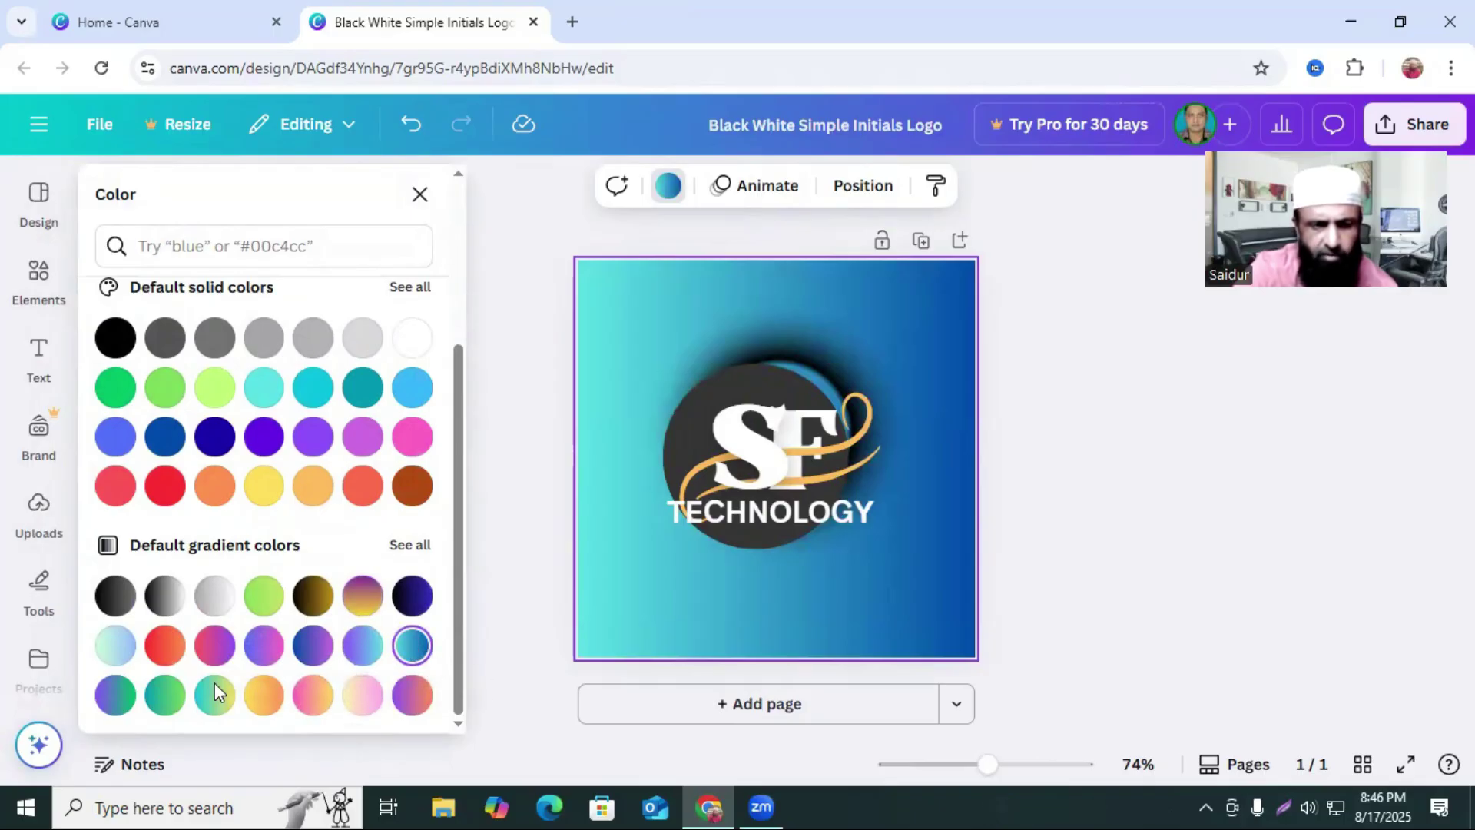
click(165, 695)
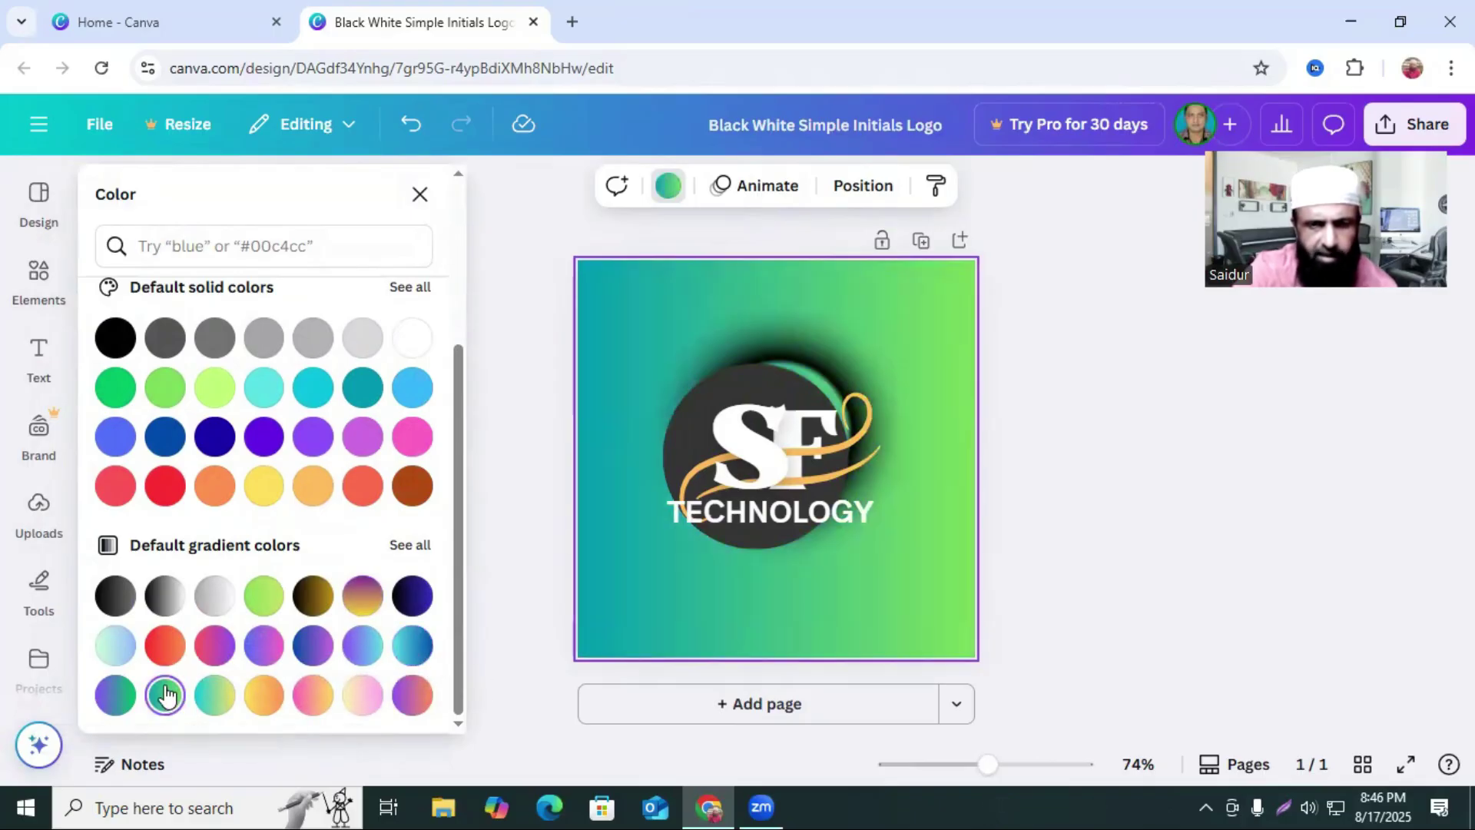
click(117, 696)
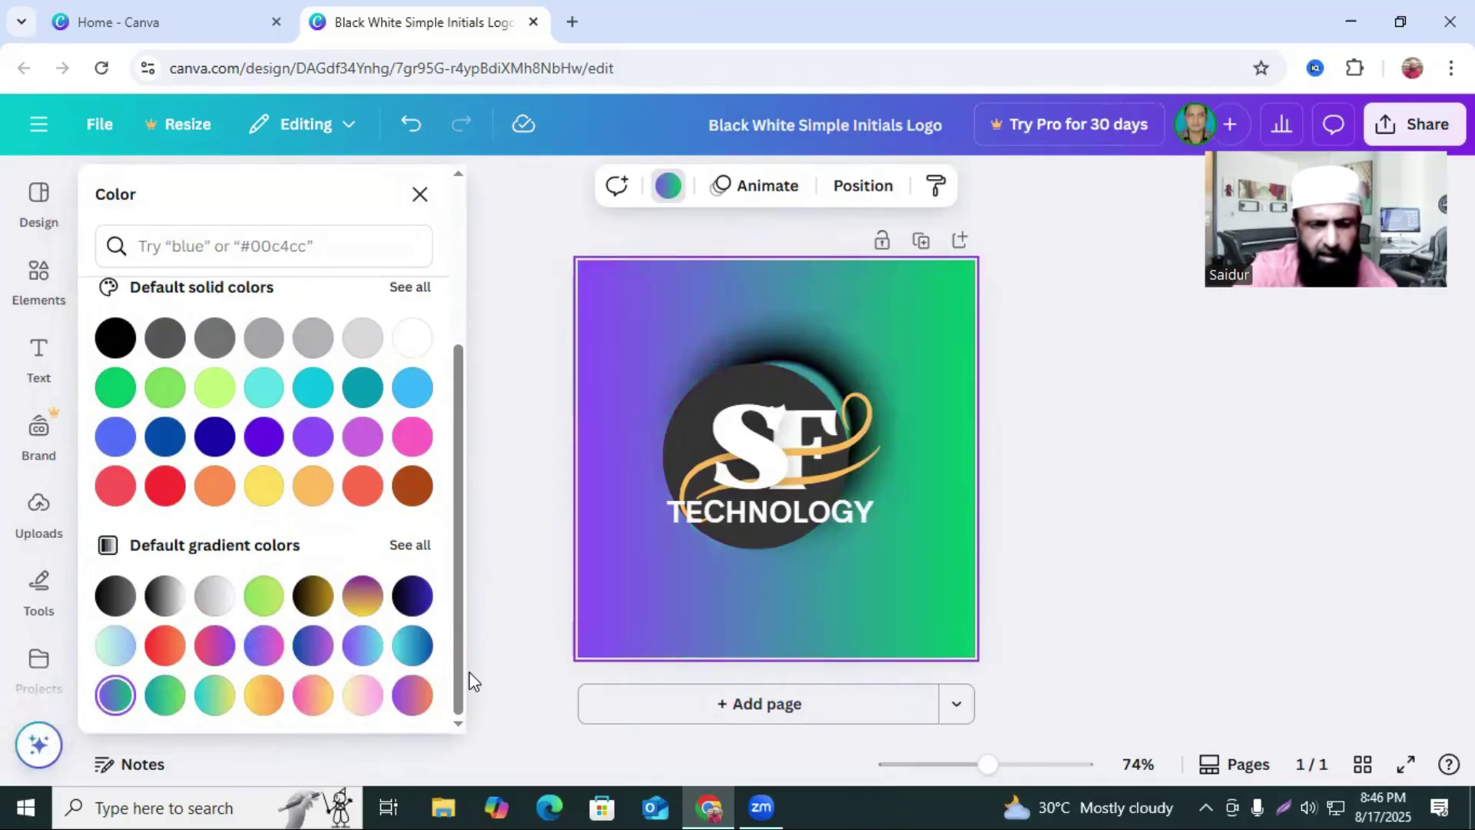
click(419, 696)
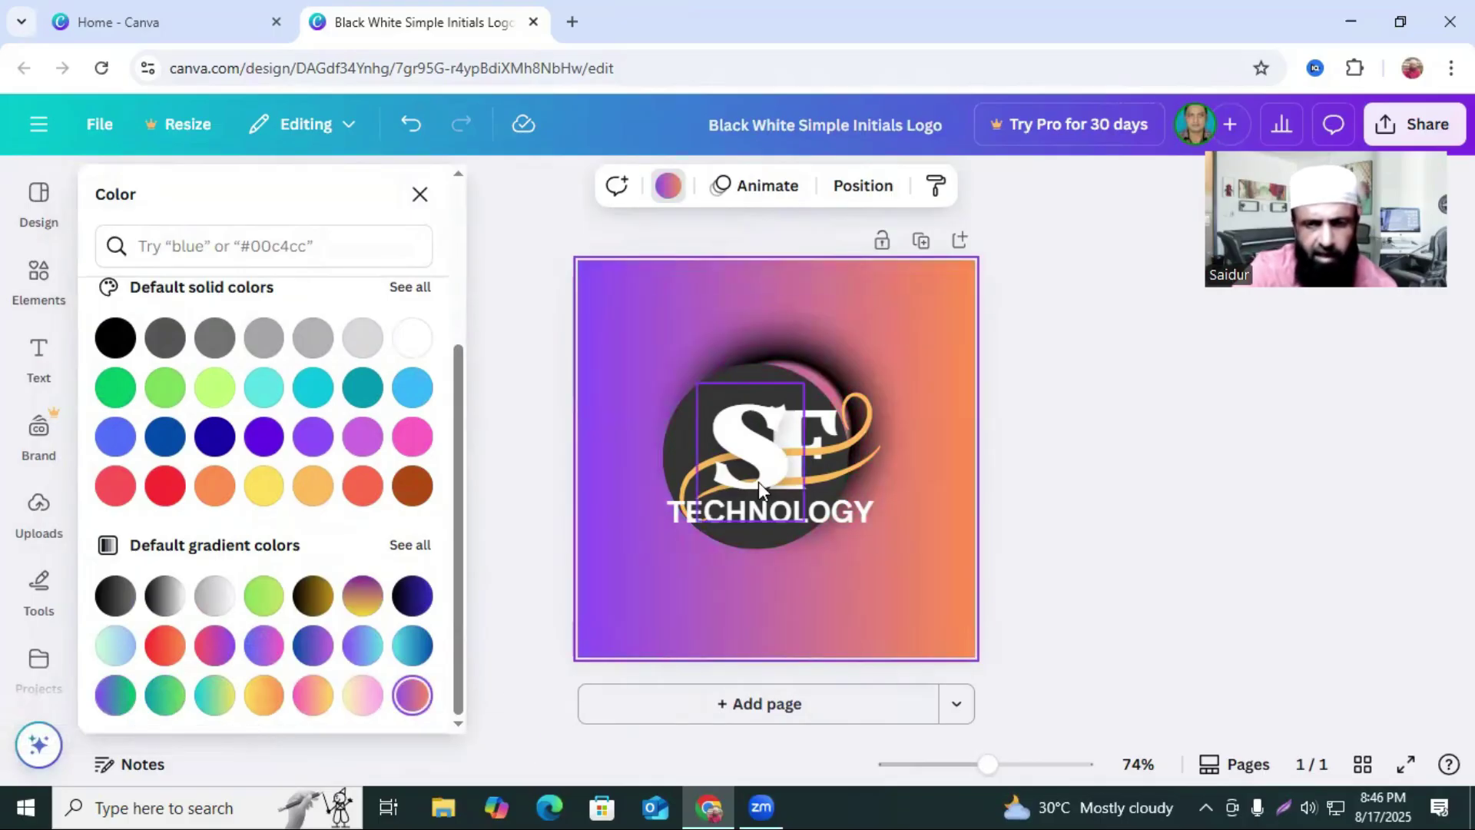
Shift the letter S of the logo slightly left and replace it with H
mouse_move(736, 459)
mouse_down()
mouse_move(787, 456)
mouse_move(742, 459)
mouse_up()
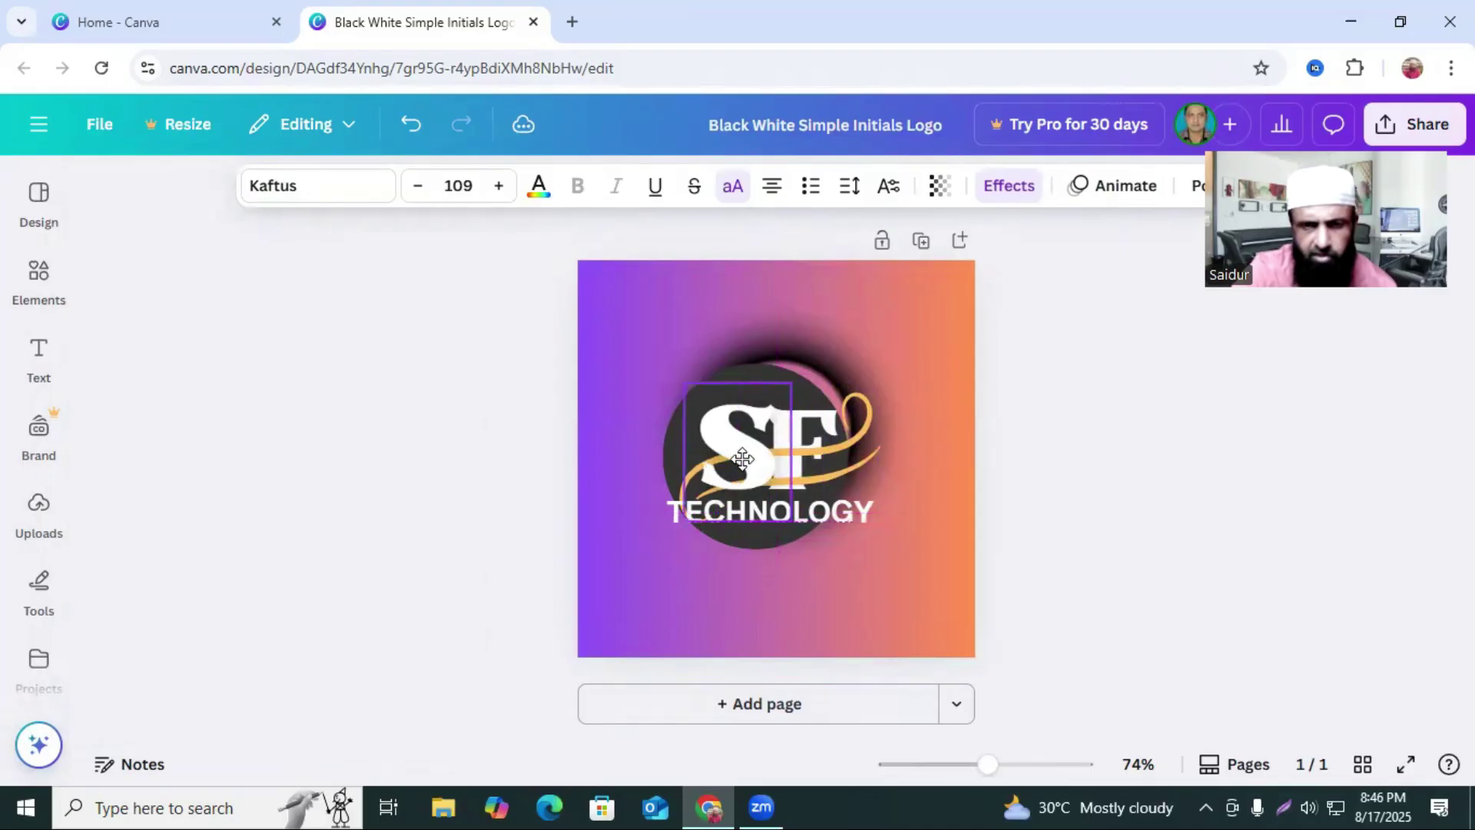
double_click(738, 457)
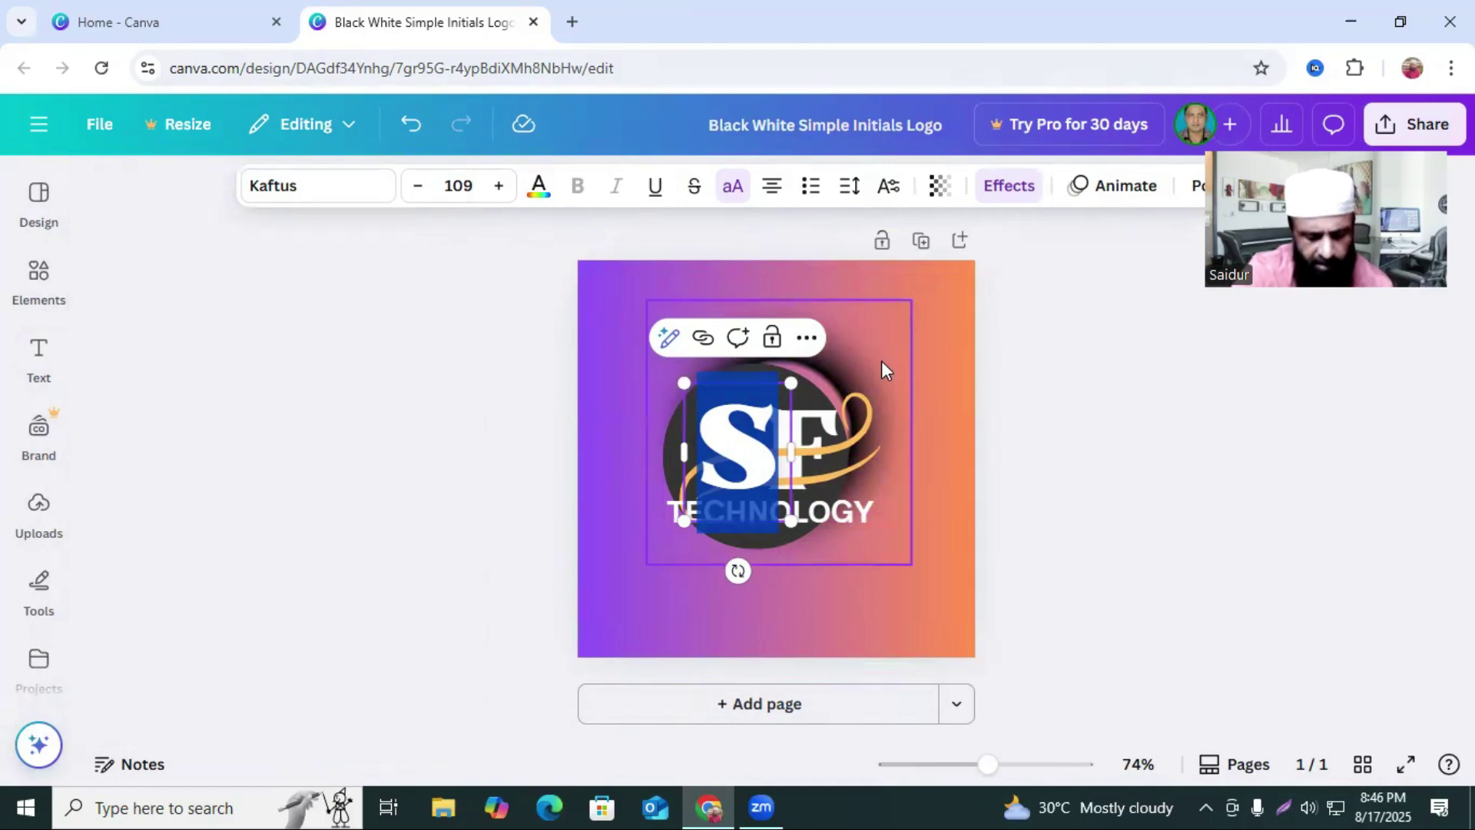
key(BackSpace)
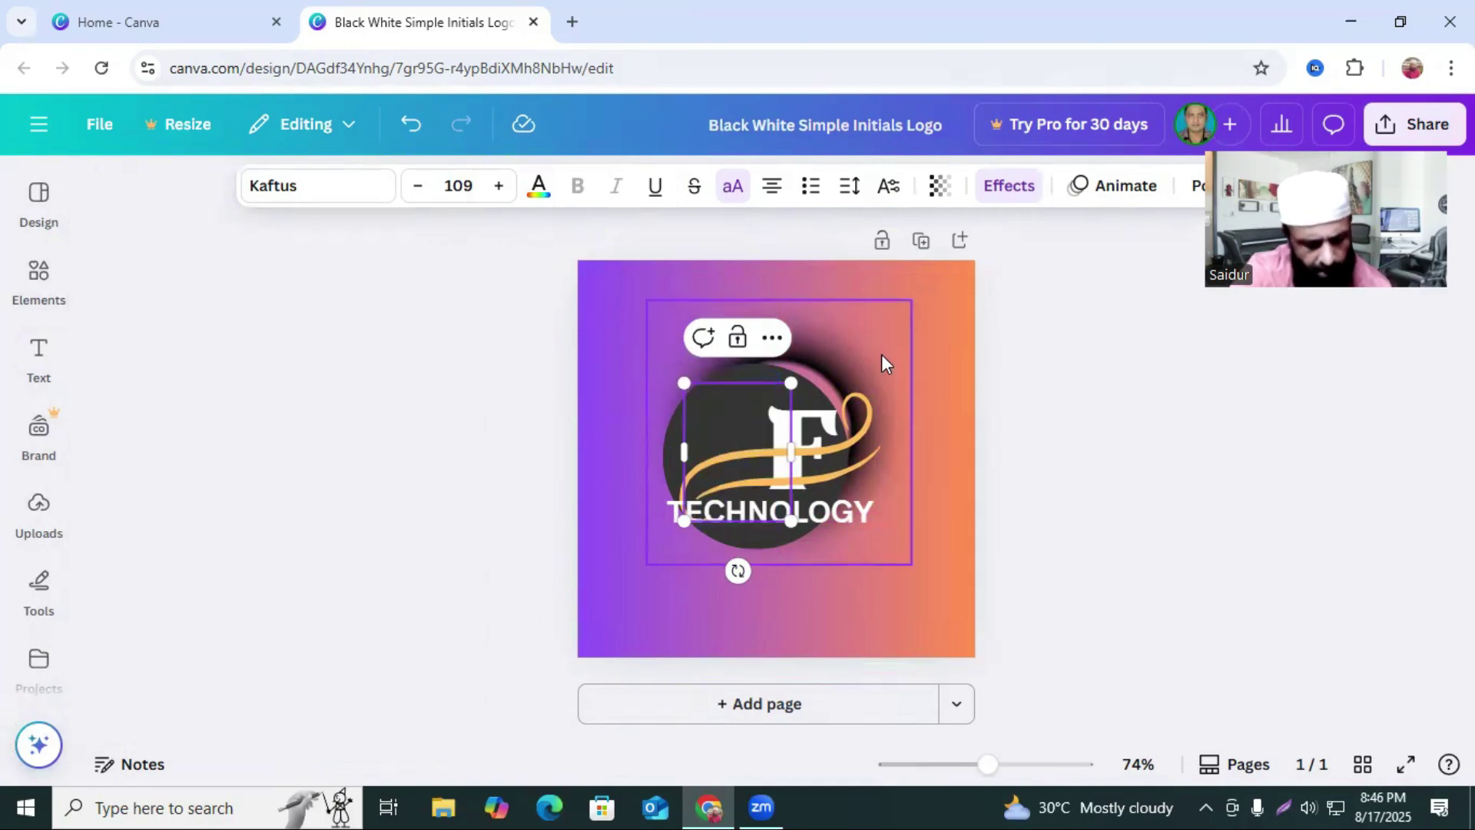
text(H)
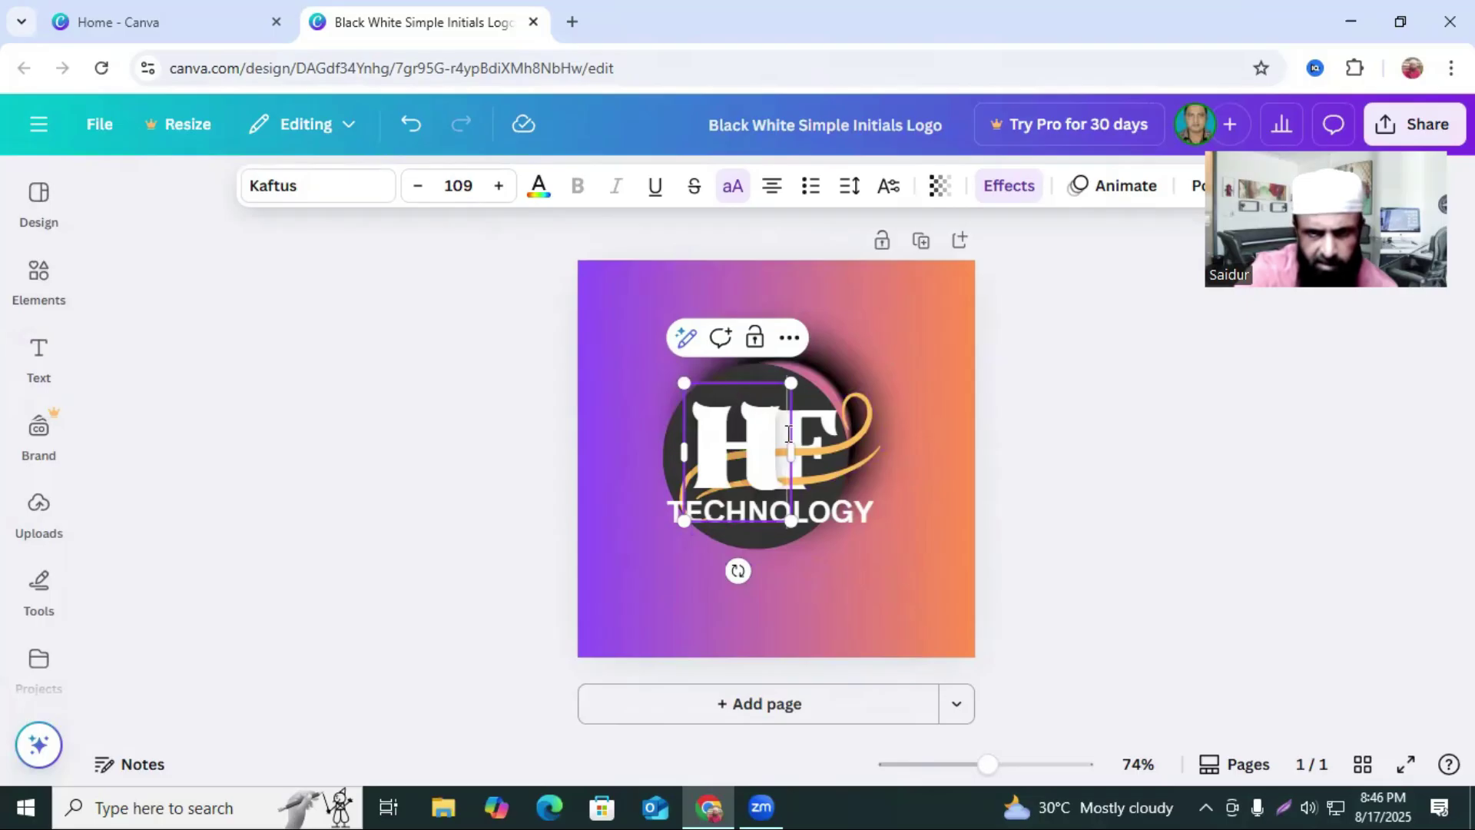
Move the gold swoosh slightly down and to the right, and shift the H left away from the F
double_click(779, 448)
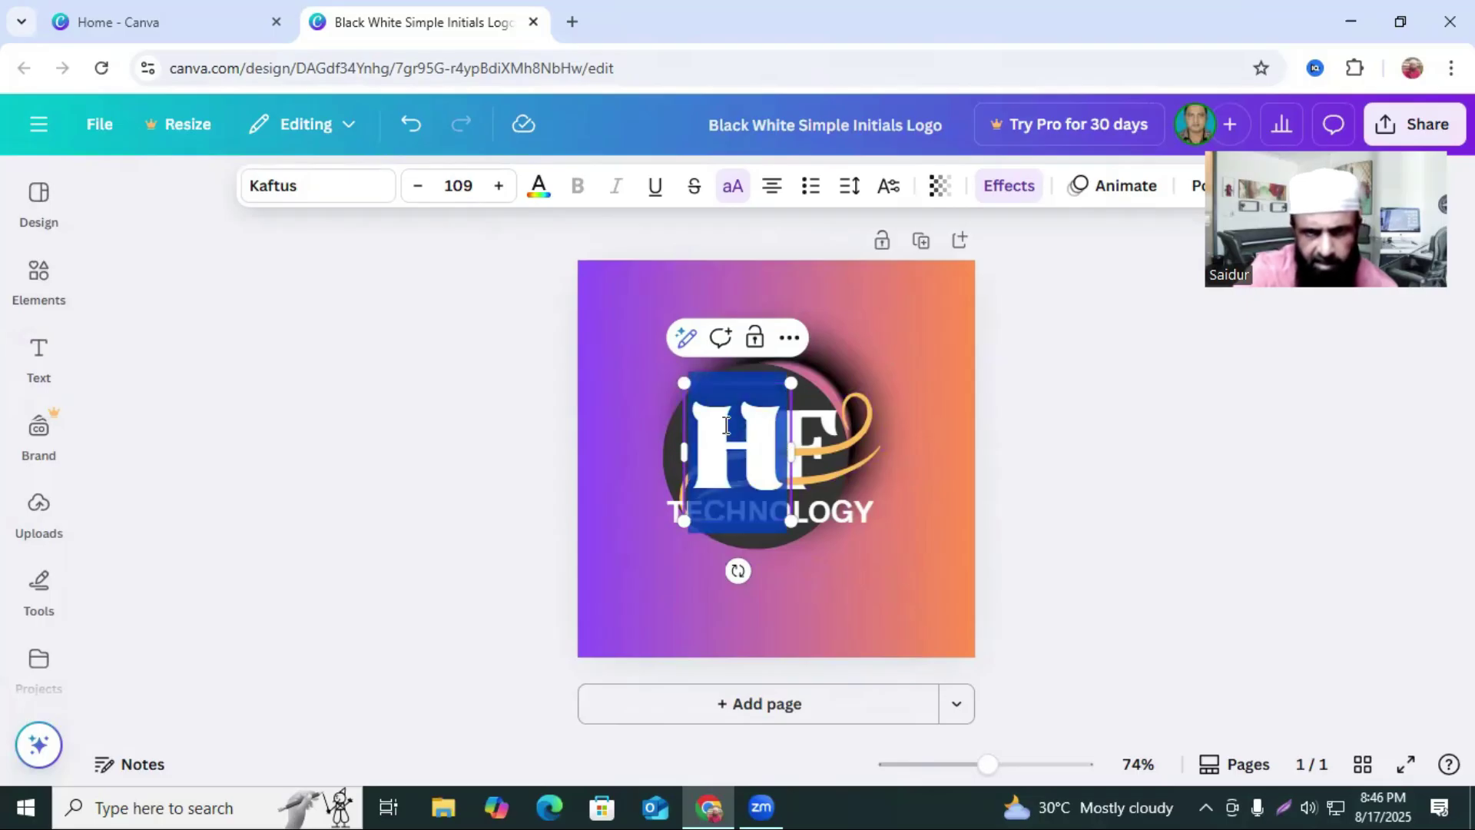
drag(825, 440, 777, 452)
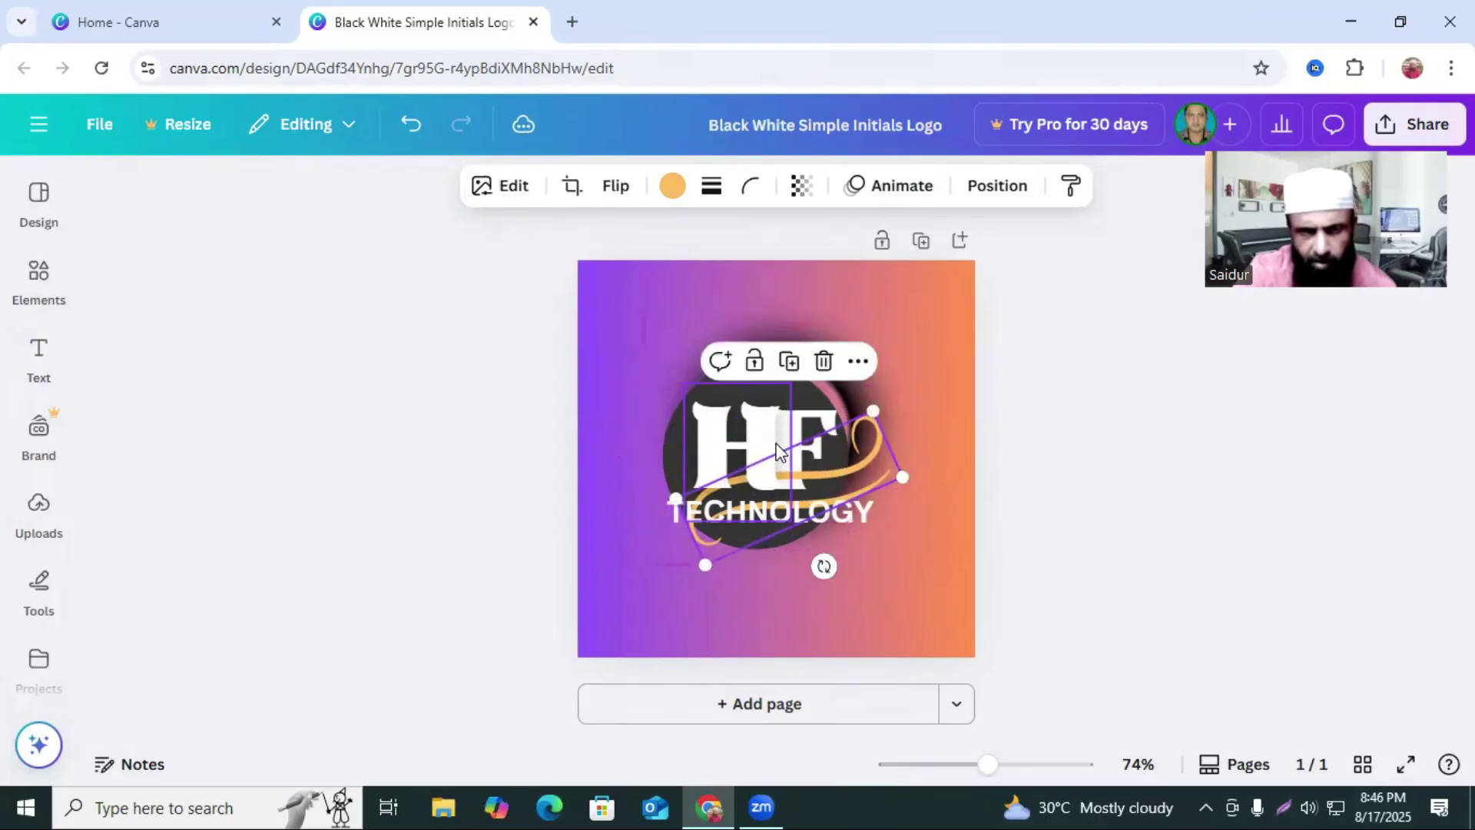
click(764, 442)
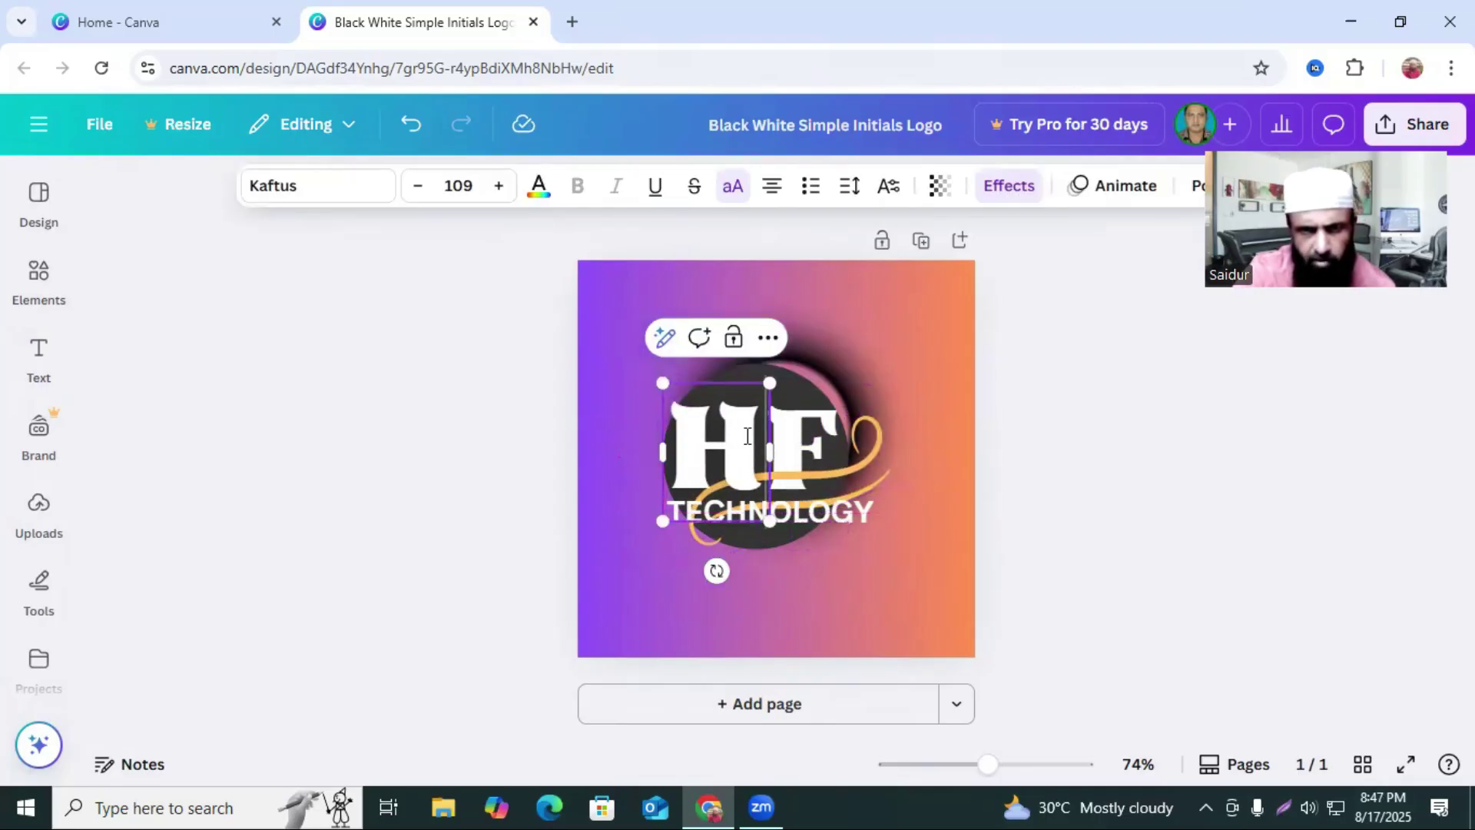
Recolor the letter H, trying orange, turquoise and light blue before applying the pinkish-purple default color
click(541, 198)
click(265, 407)
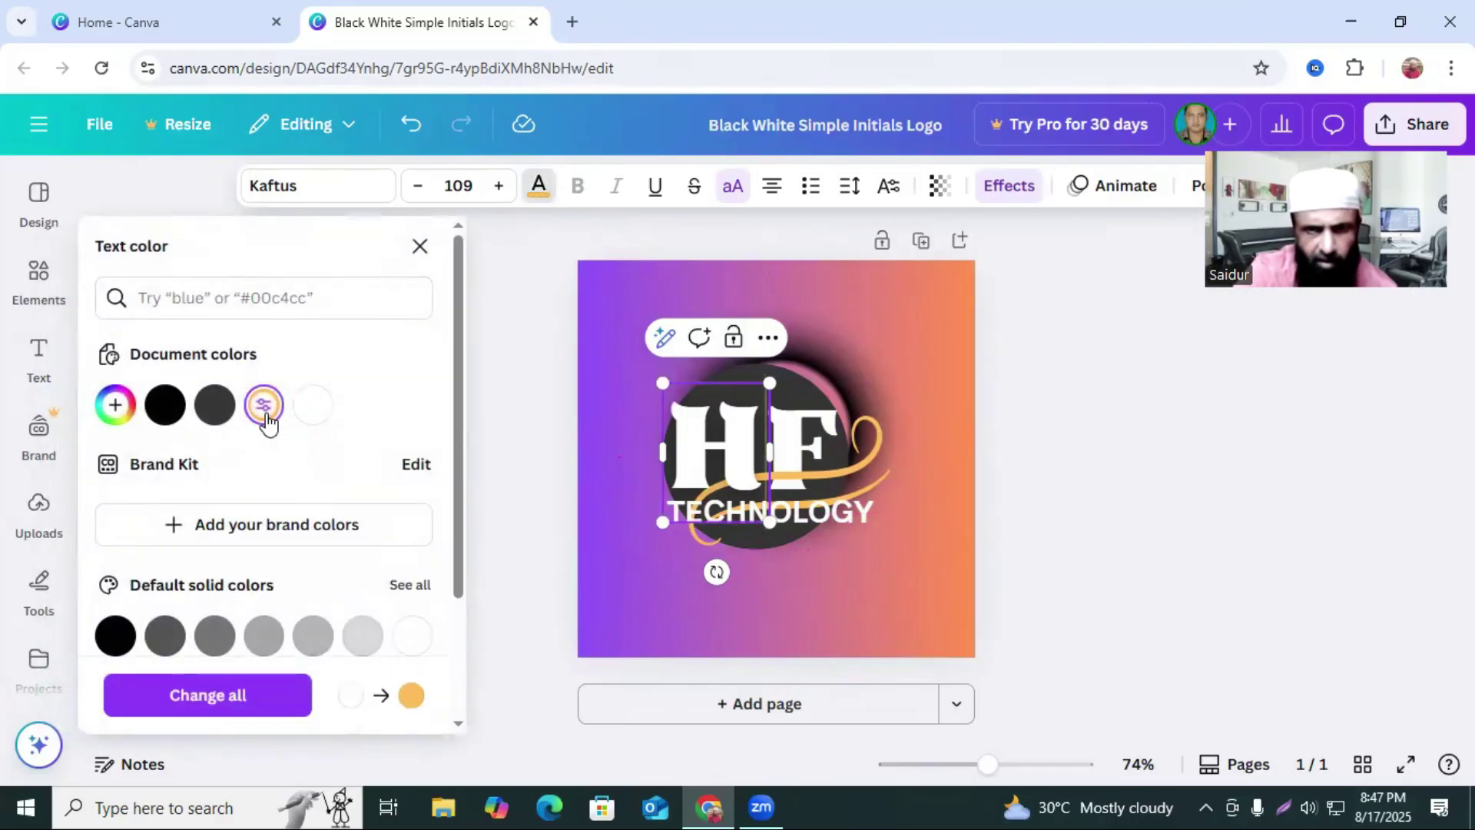
scroll(315, 630, down, 2)
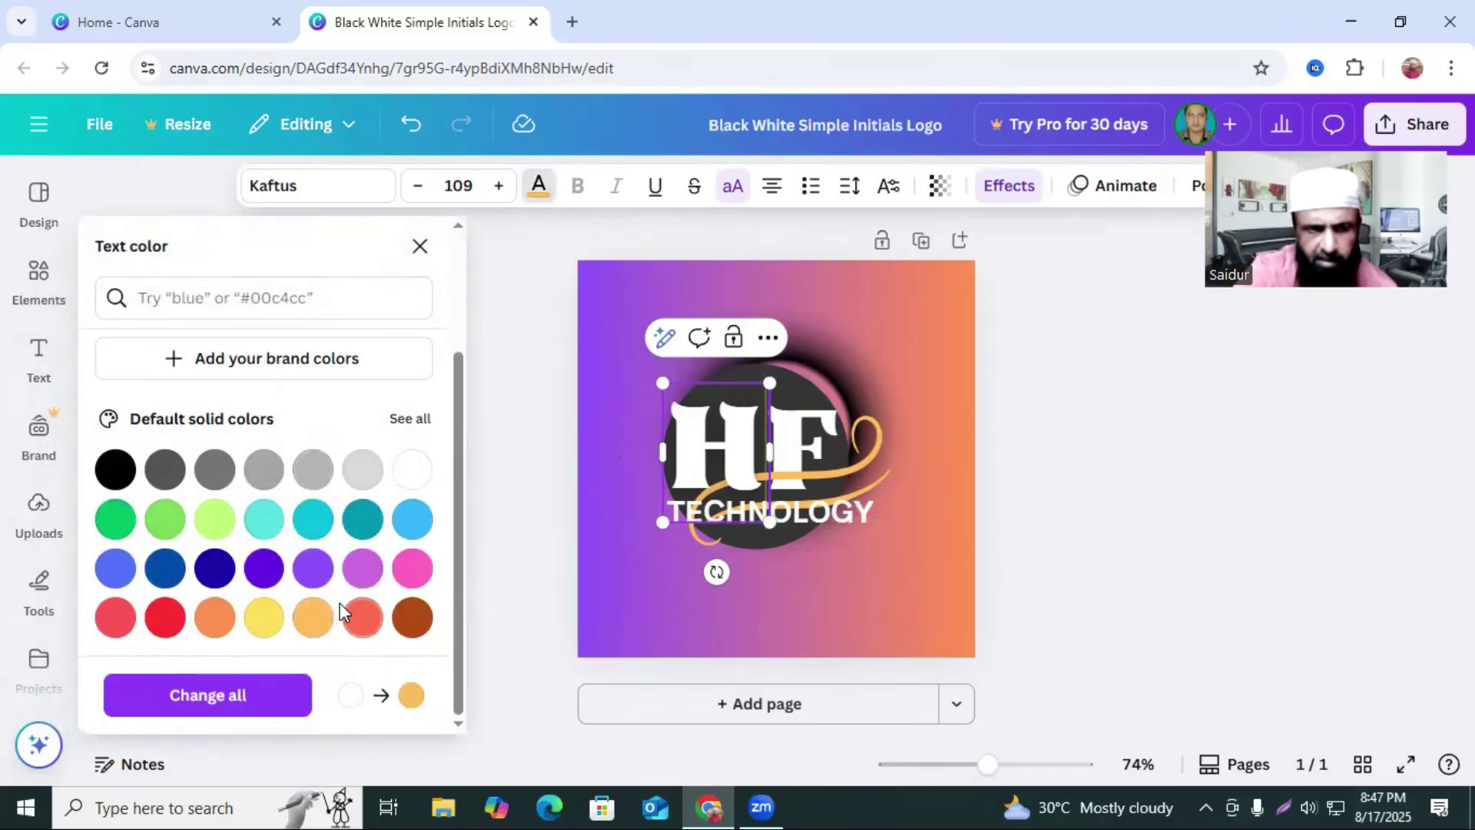
click(314, 527)
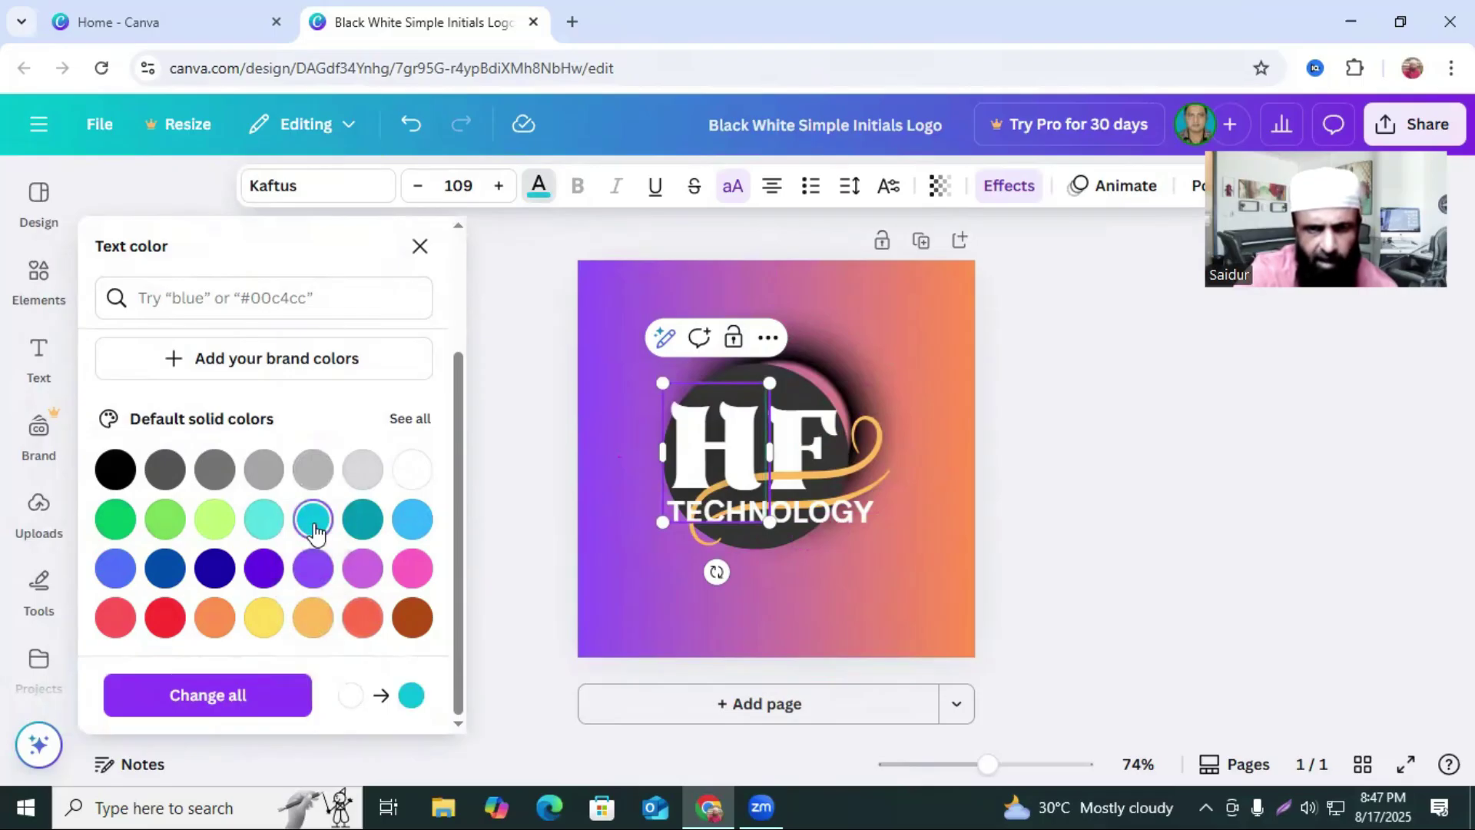
double_click(739, 437)
click(412, 517)
click(363, 569)
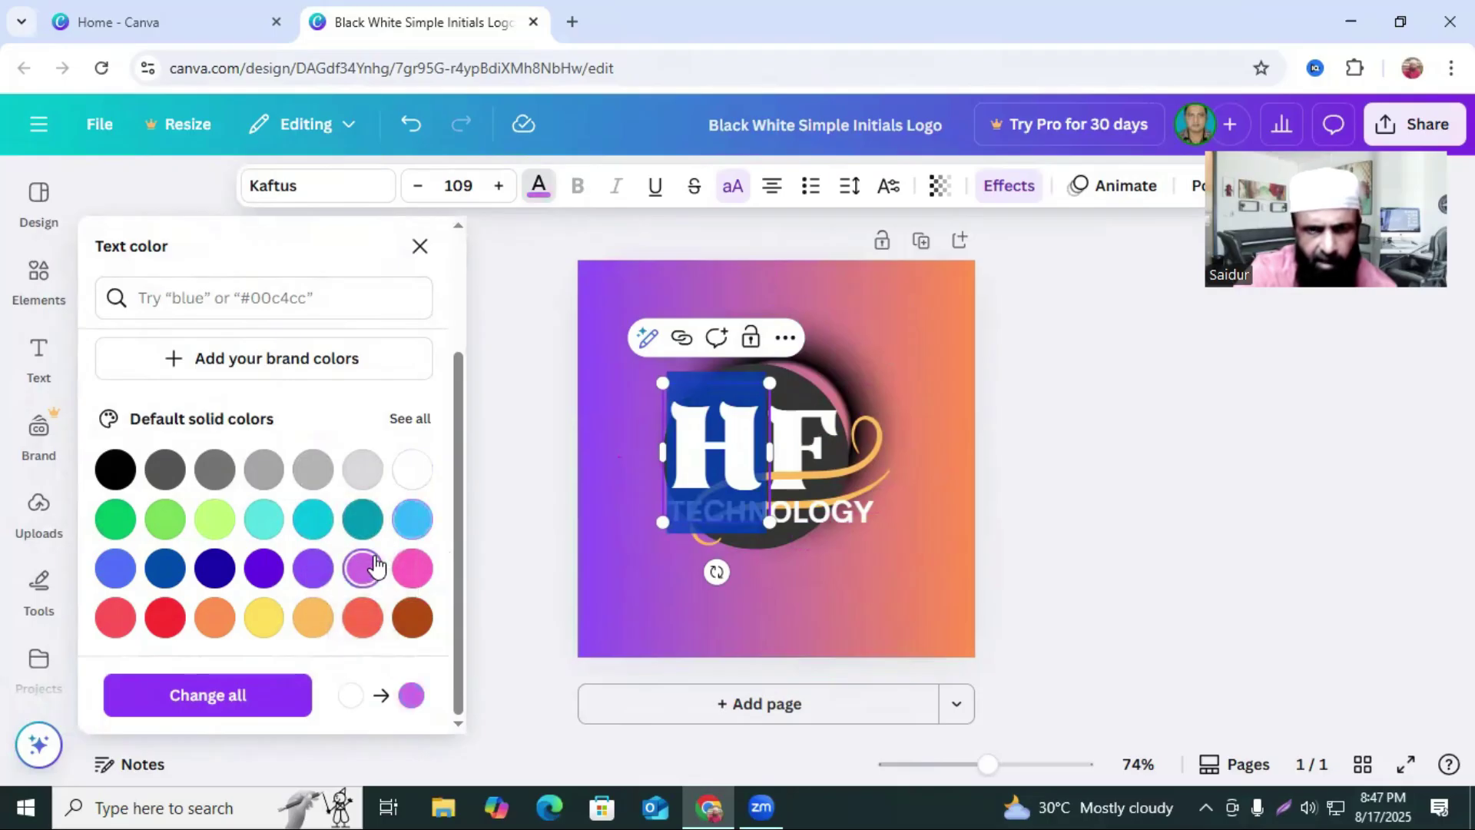
click(946, 308)
click(792, 457)
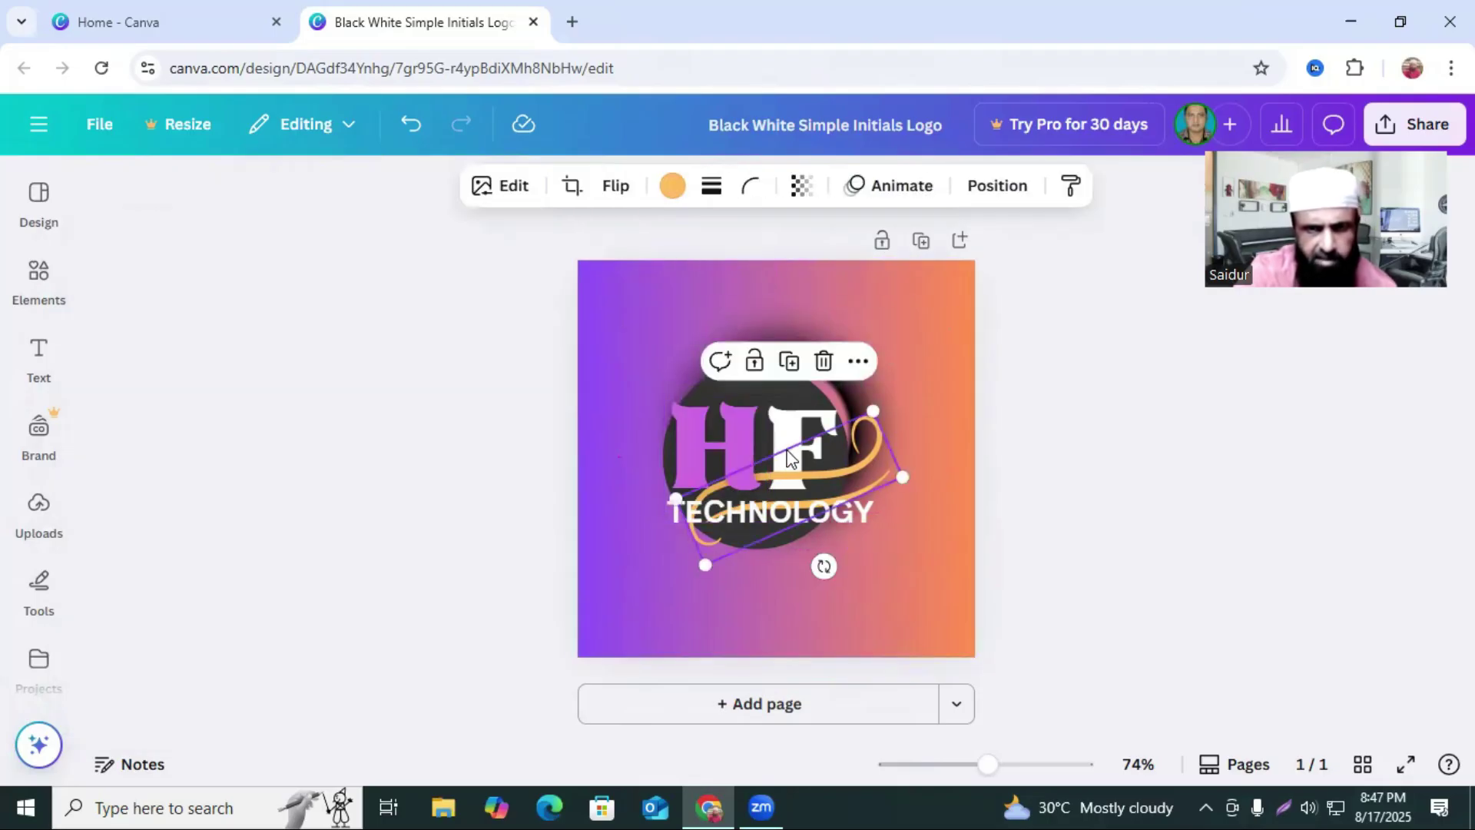
Recolor the letter F of the logo with the default coral color
click(792, 428)
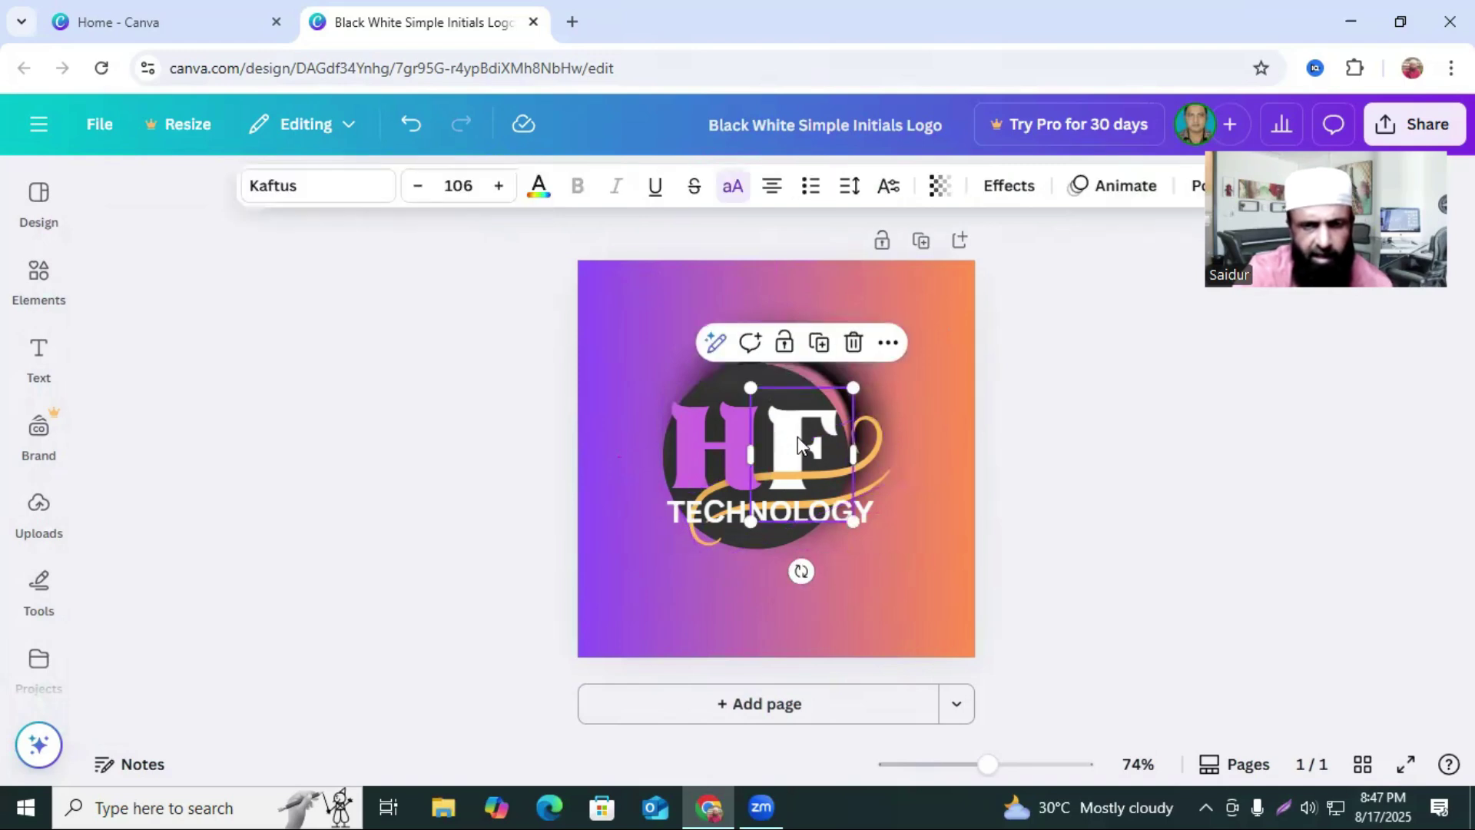
click(540, 188)
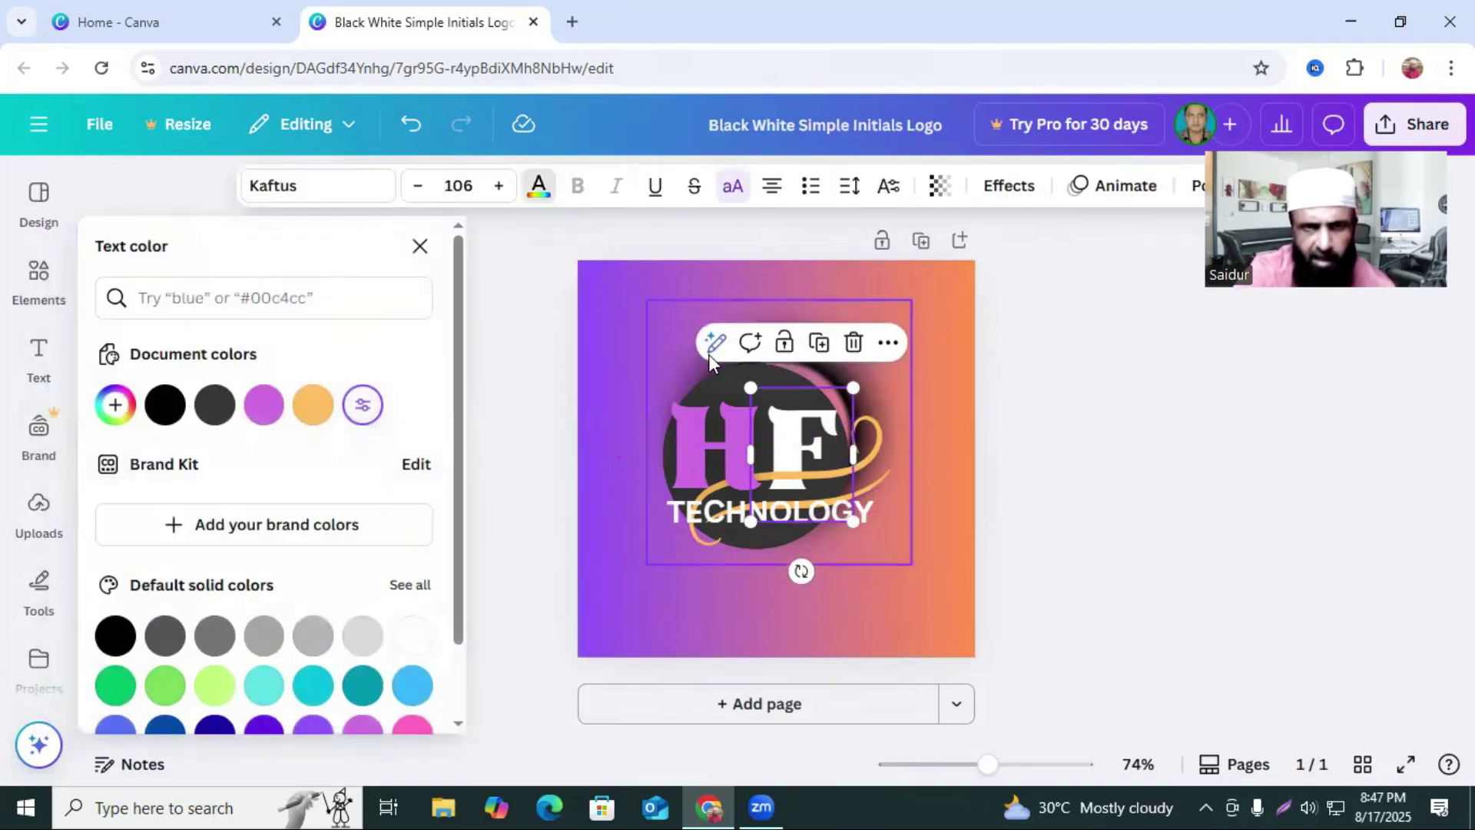
scroll(464, 587, down, 2)
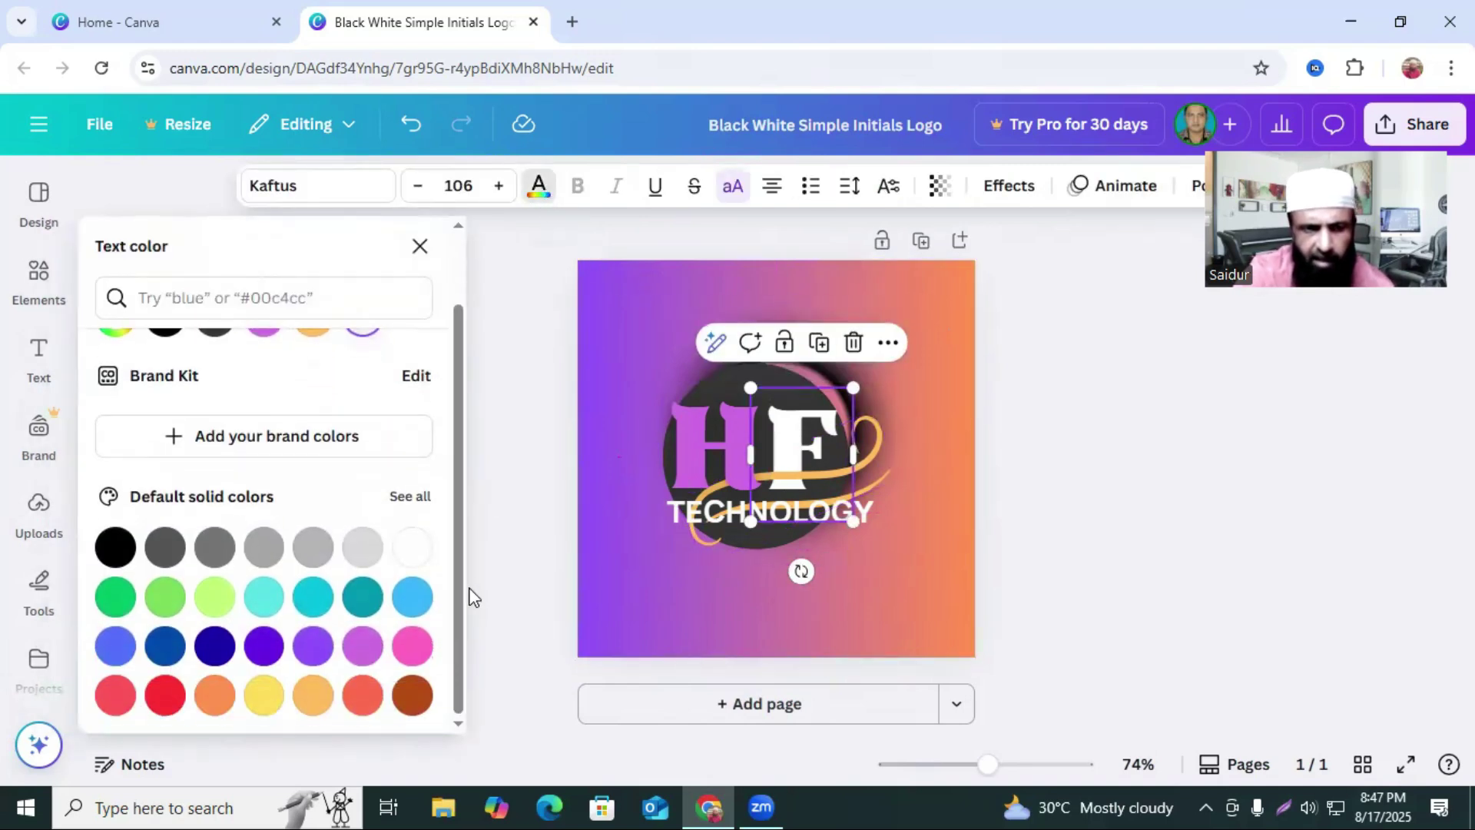
click(373, 695)
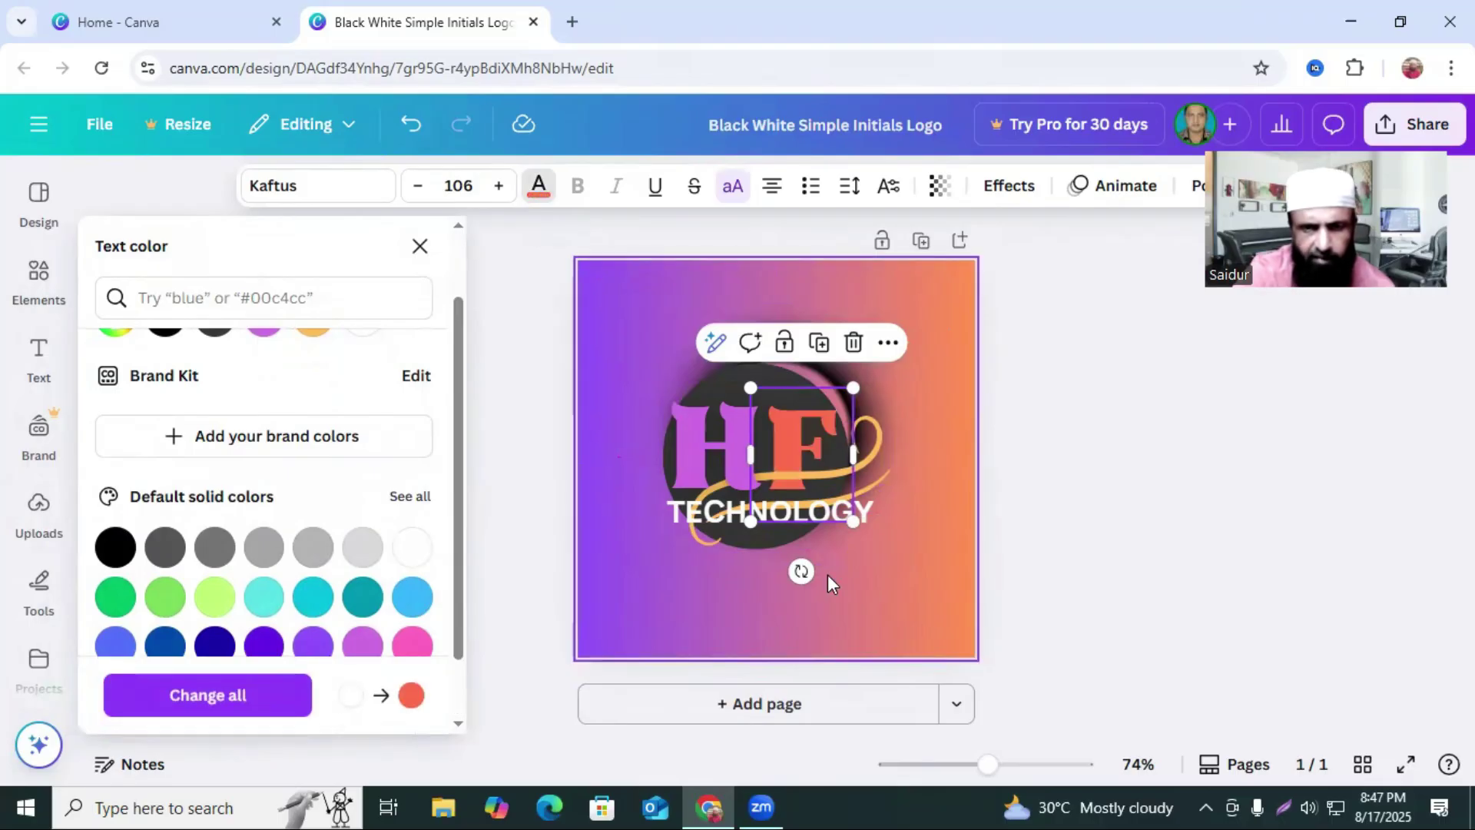
Recolor the TECHNOLOGY text with the default pinkish-purple color used for the letter H
click(814, 516)
click(811, 517)
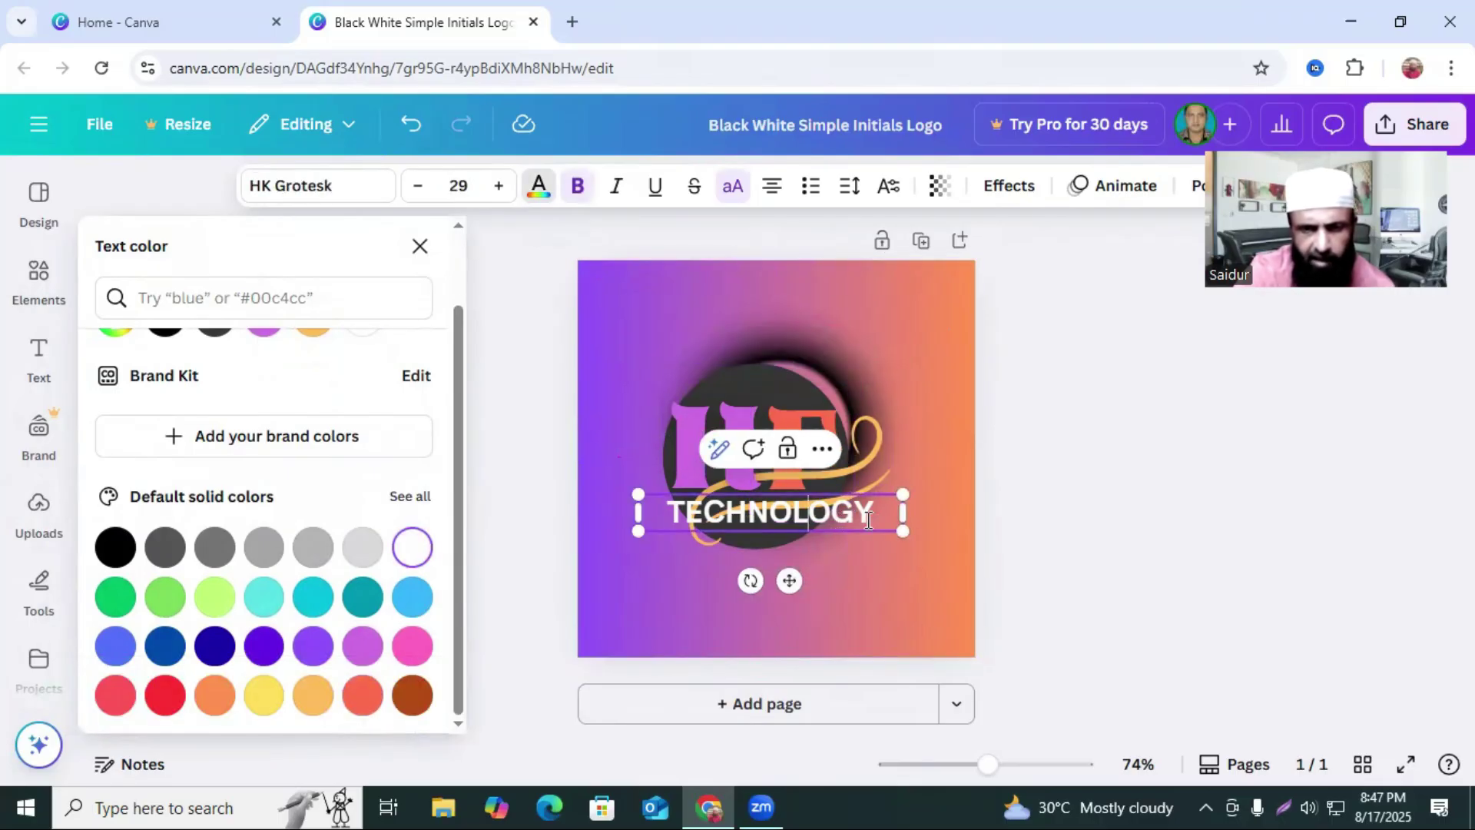
double_click(869, 520)
click(361, 646)
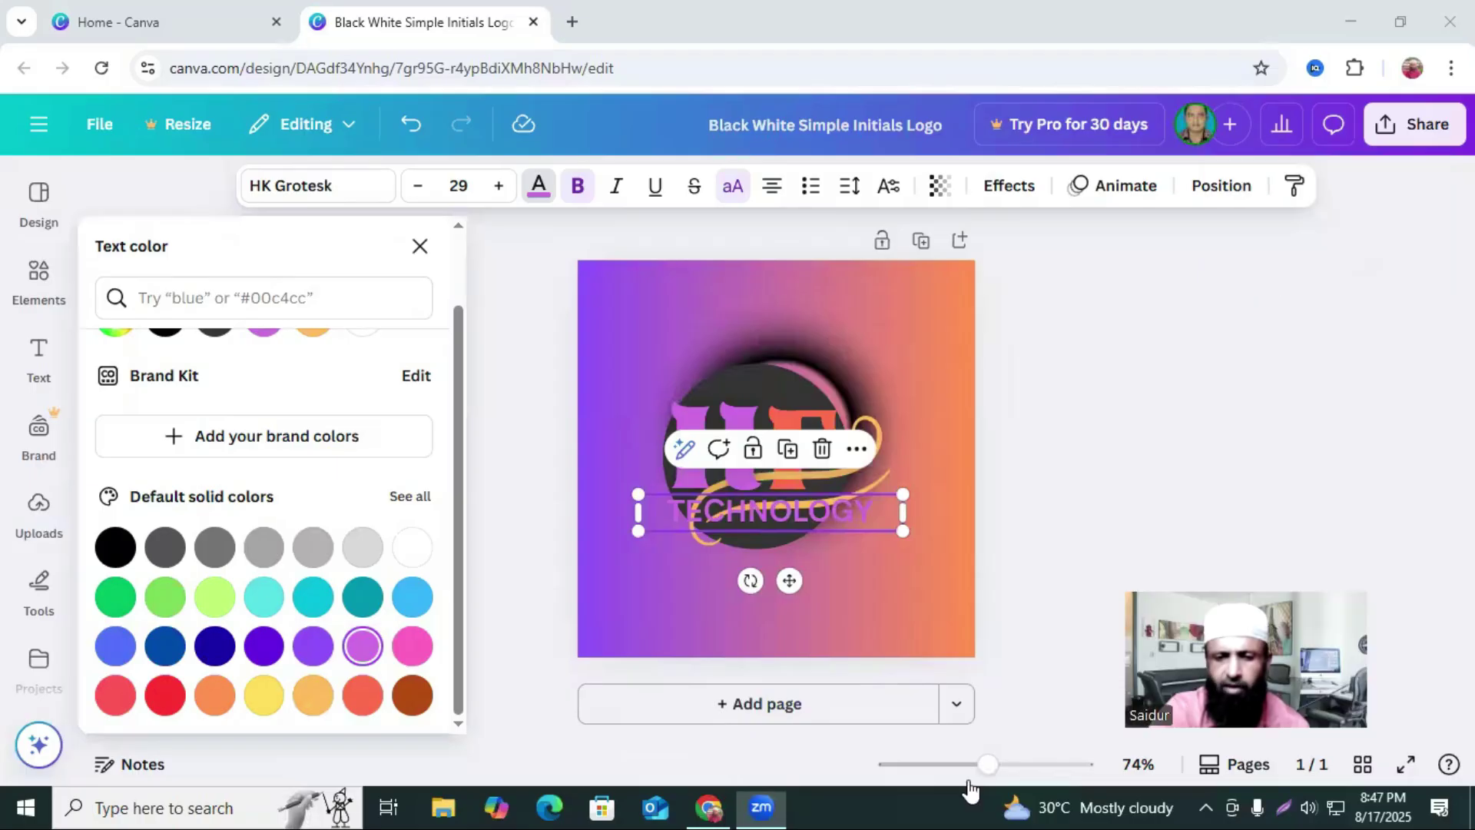
mouse_move(989, 770)
mouse_down()
mouse_move(1025, 775)
mouse_move(947, 776)
mouse_move(1030, 772)
mouse_move(1009, 770)
mouse_up()
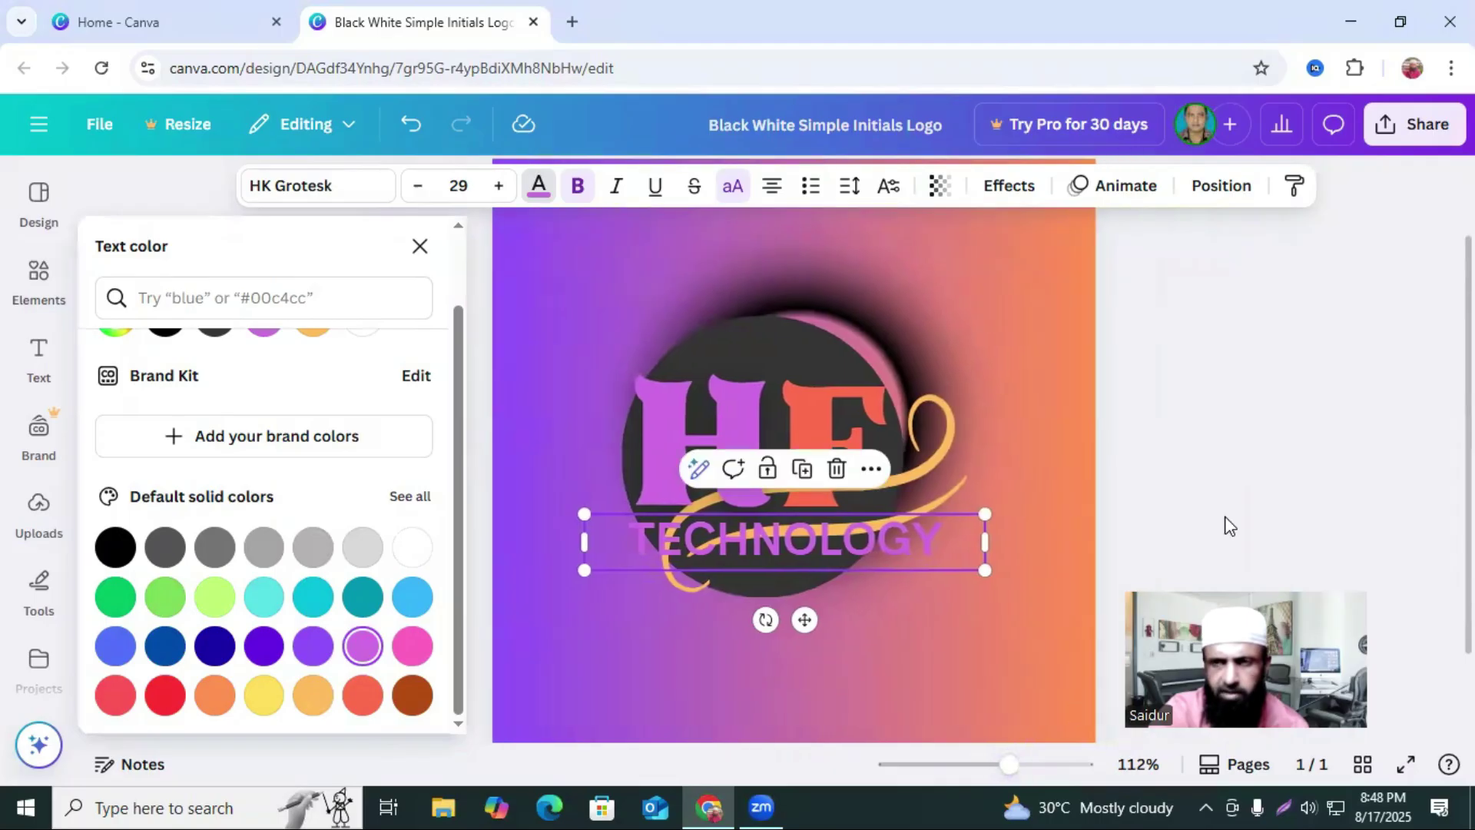
click(1026, 291)
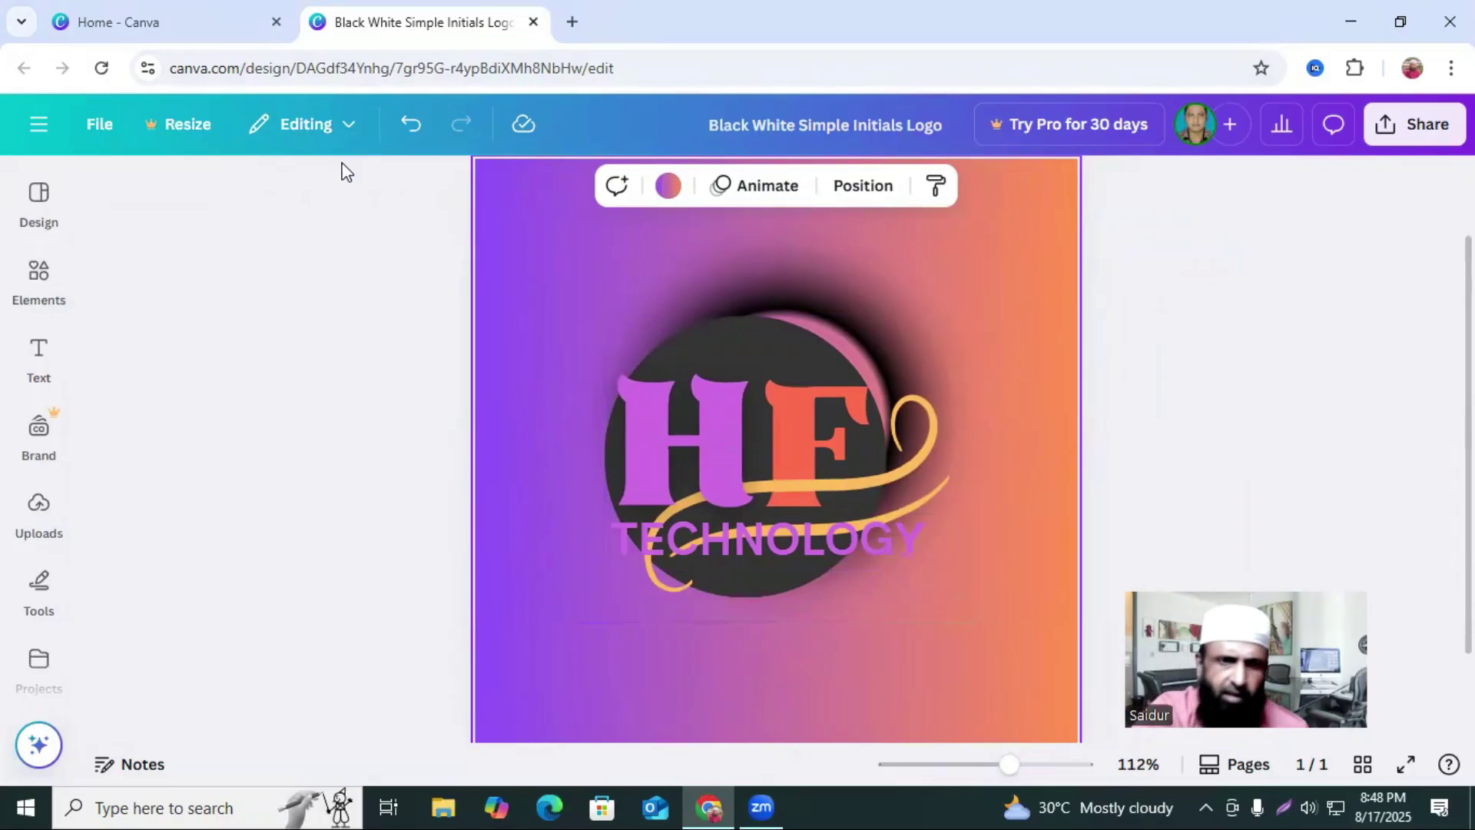
Replace the gradient page background with the default solid dark teal color
scroll(650, 413, down, 1)
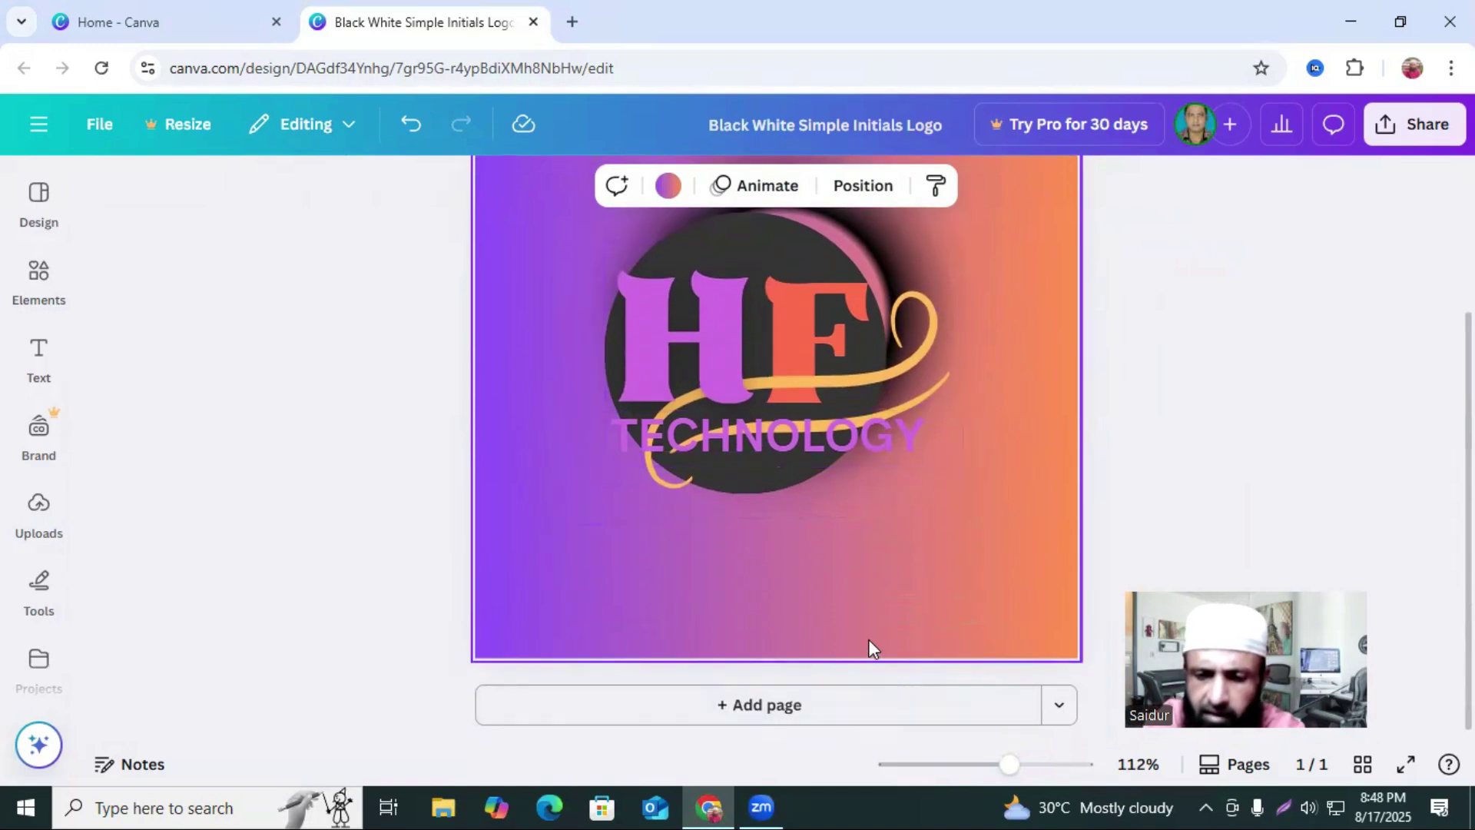
scroll(892, 436, up, 2)
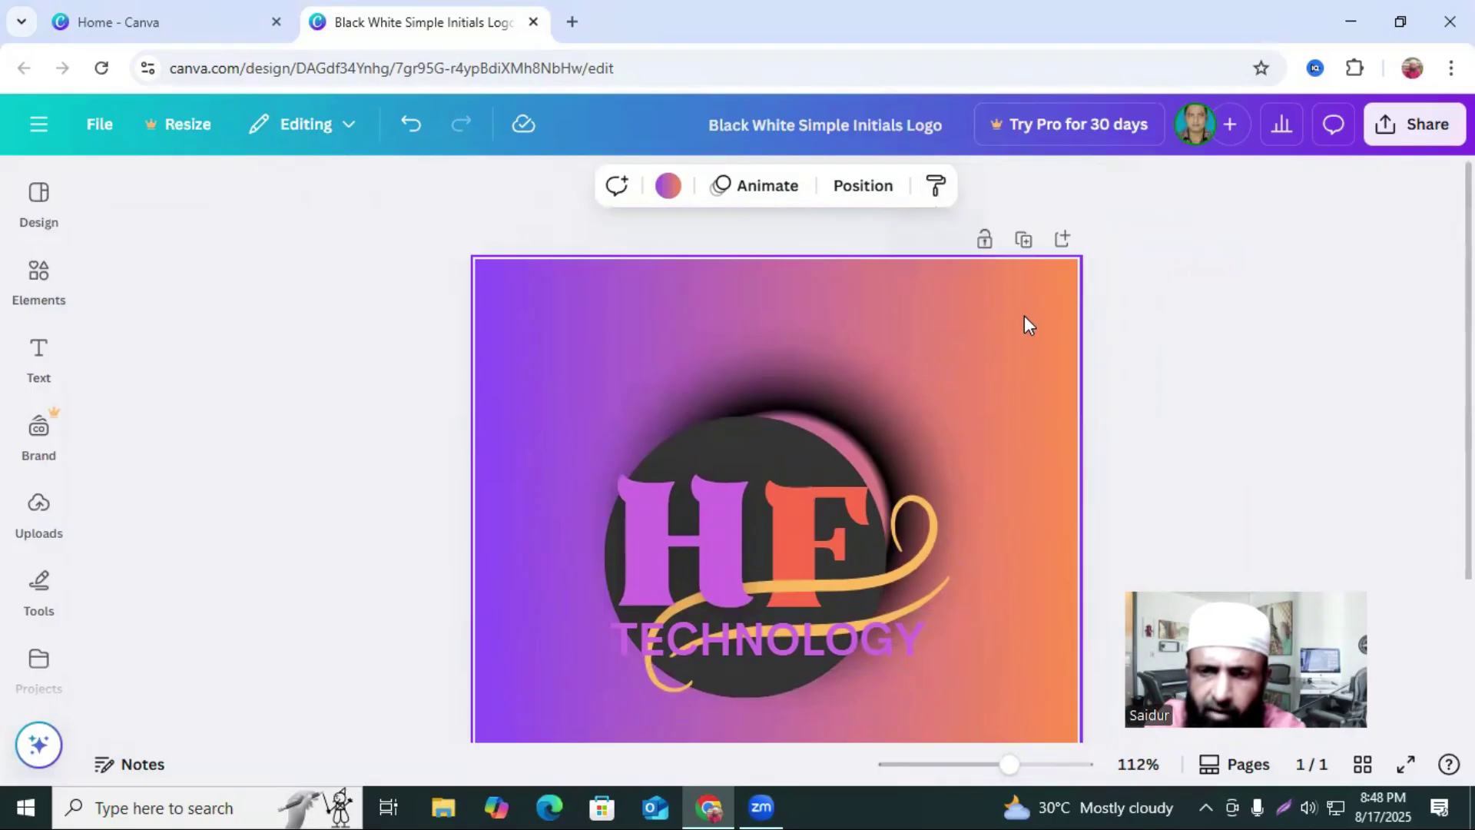
click(934, 195)
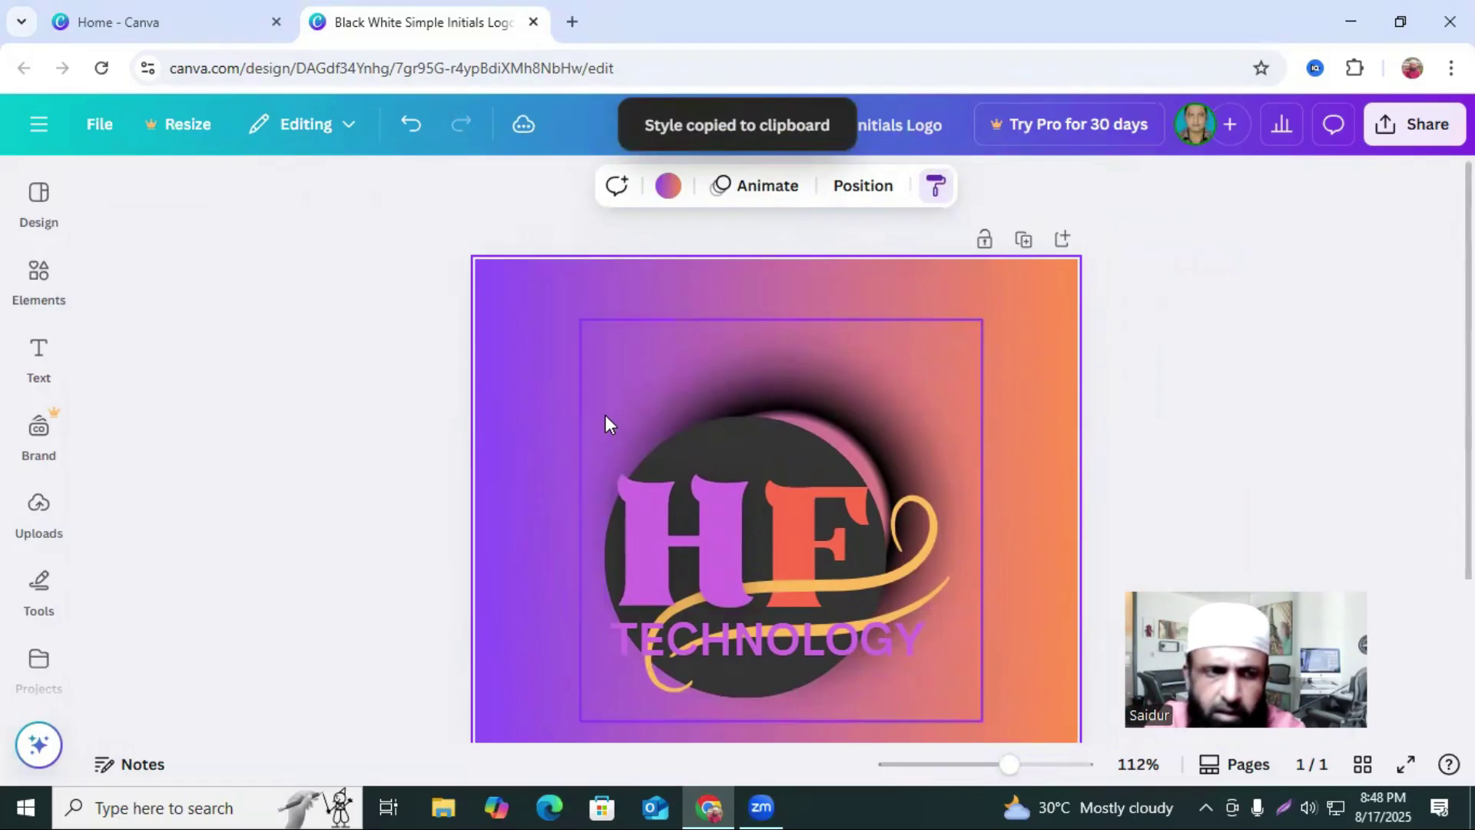
scroll(538, 407, down, 3)
click(604, 389)
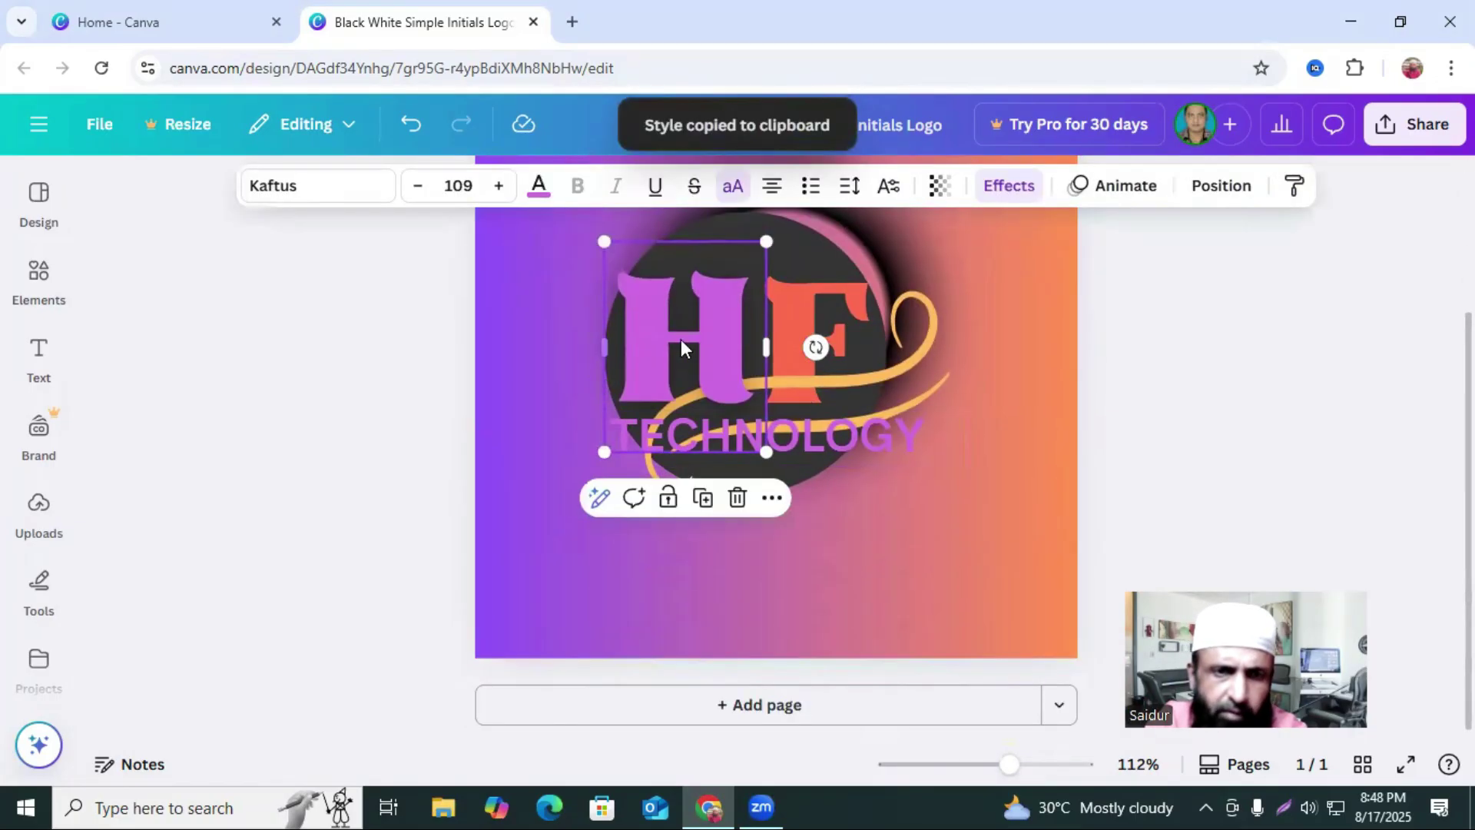
scroll(1006, 276, up, 3)
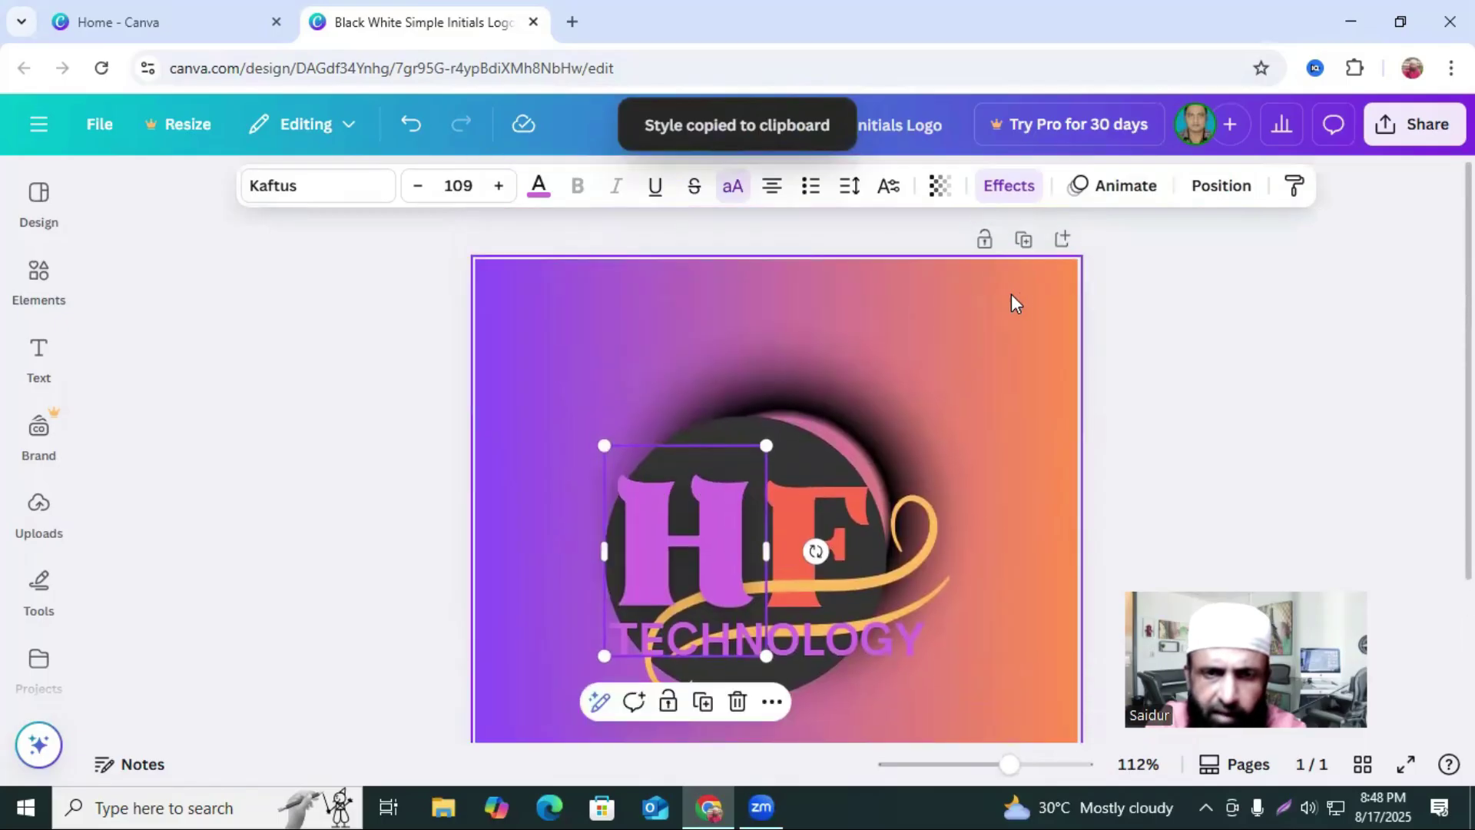
click(559, 373)
click(668, 187)
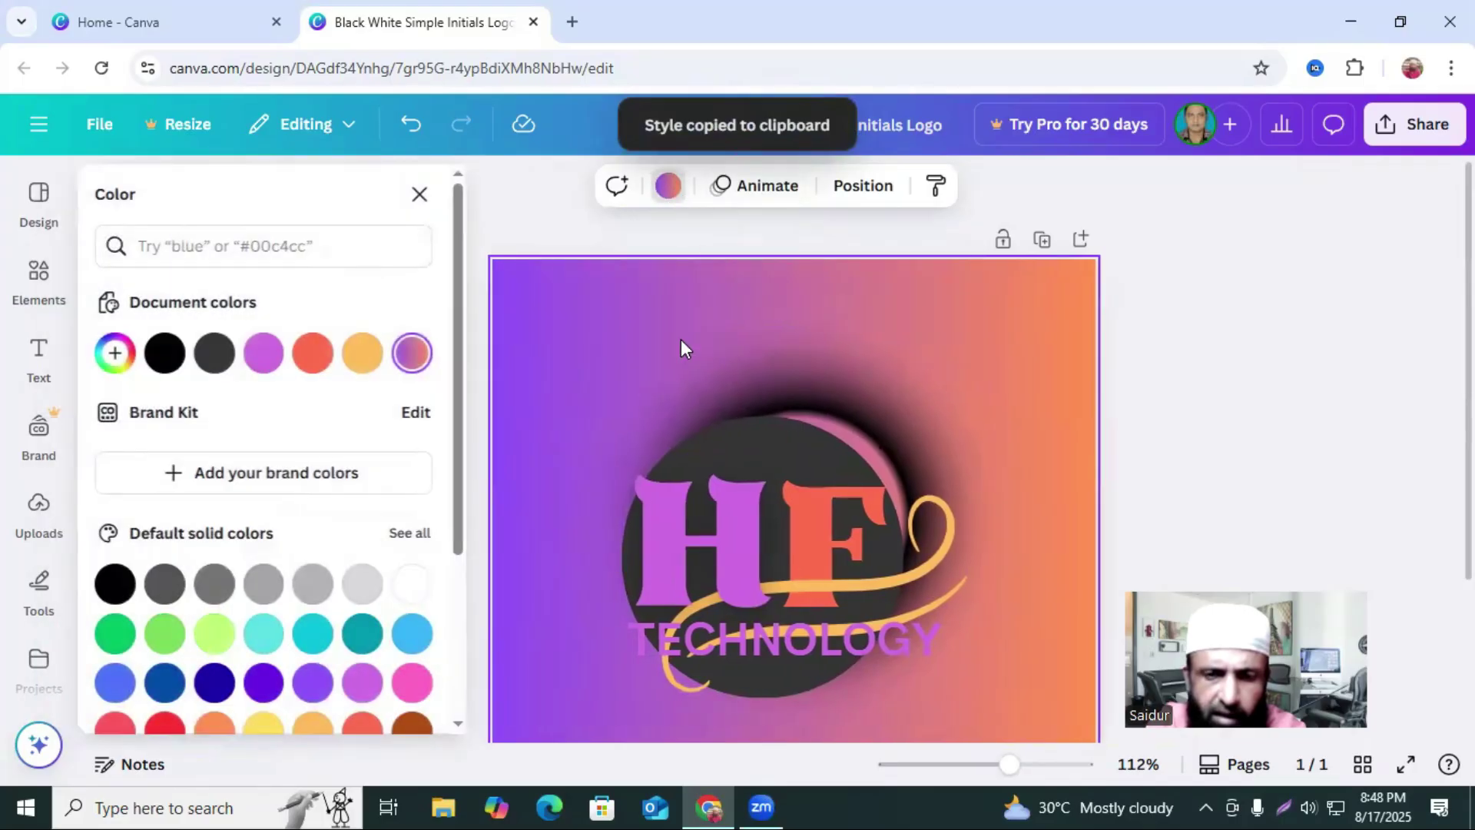
click(372, 636)
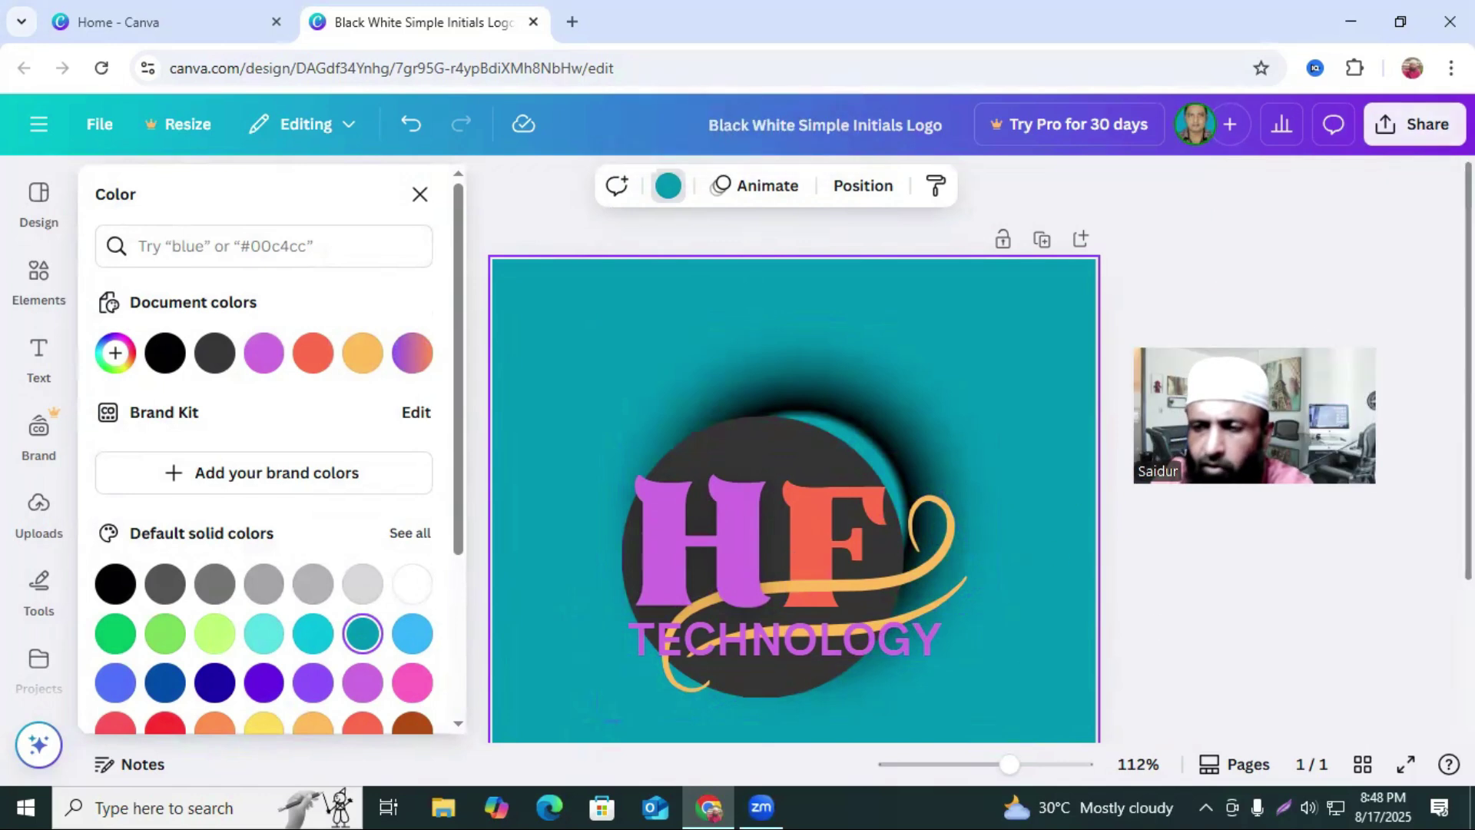
Open the design's download settings and examine the available file types, keeping PNG selected
click(1417, 126)
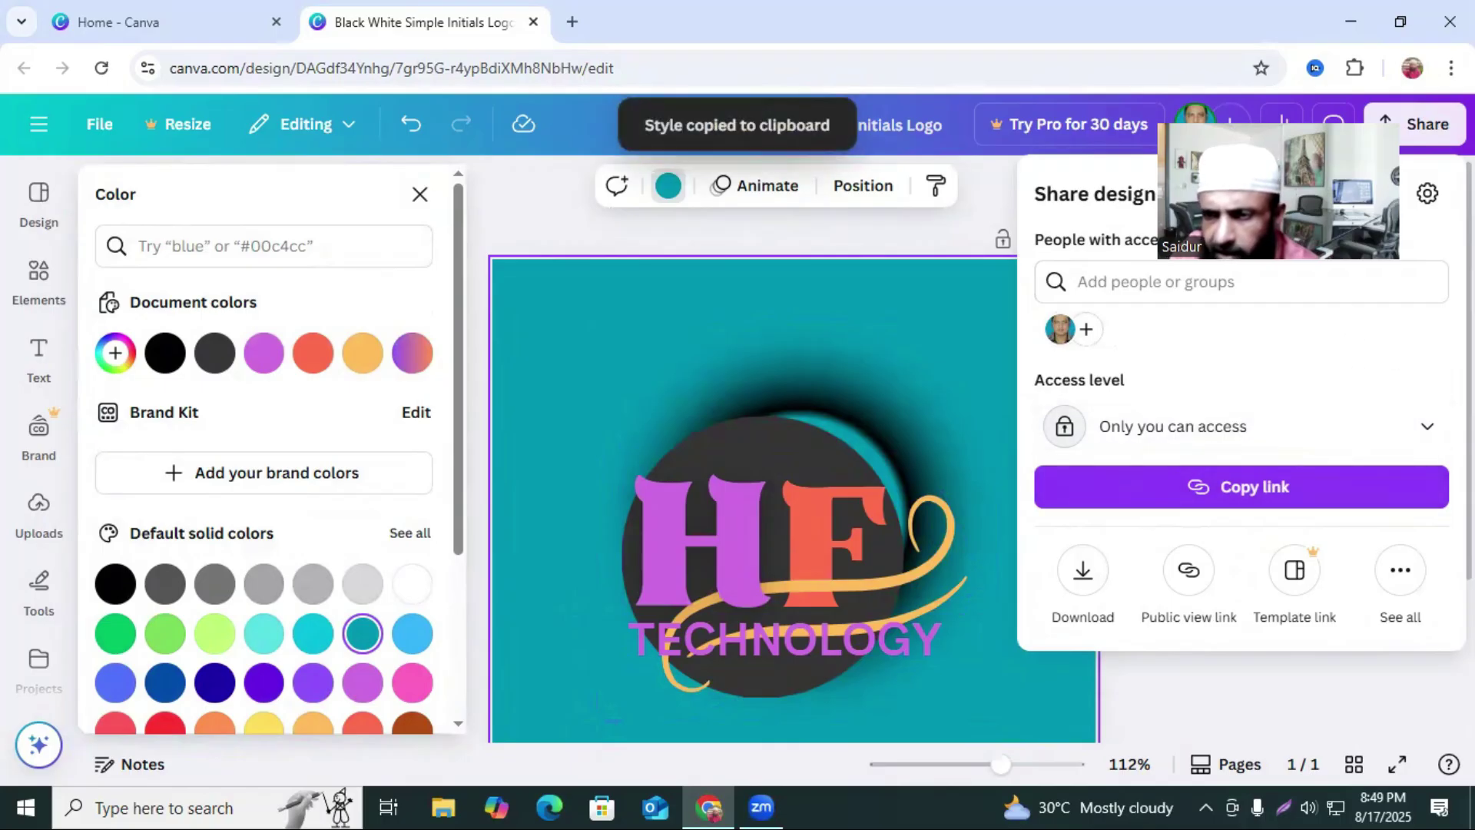
click(1425, 433)
click(1423, 432)
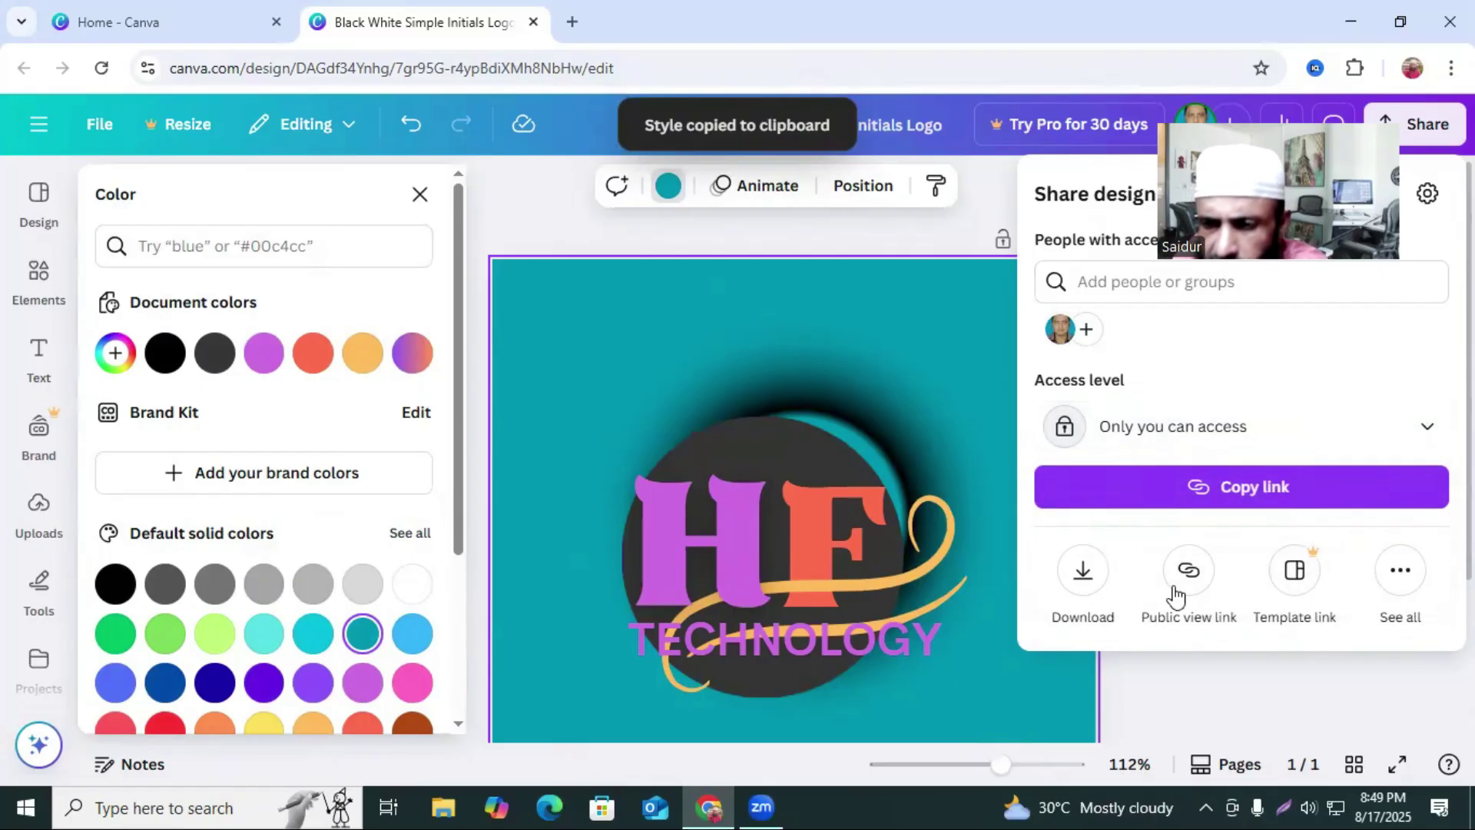
click(1083, 582)
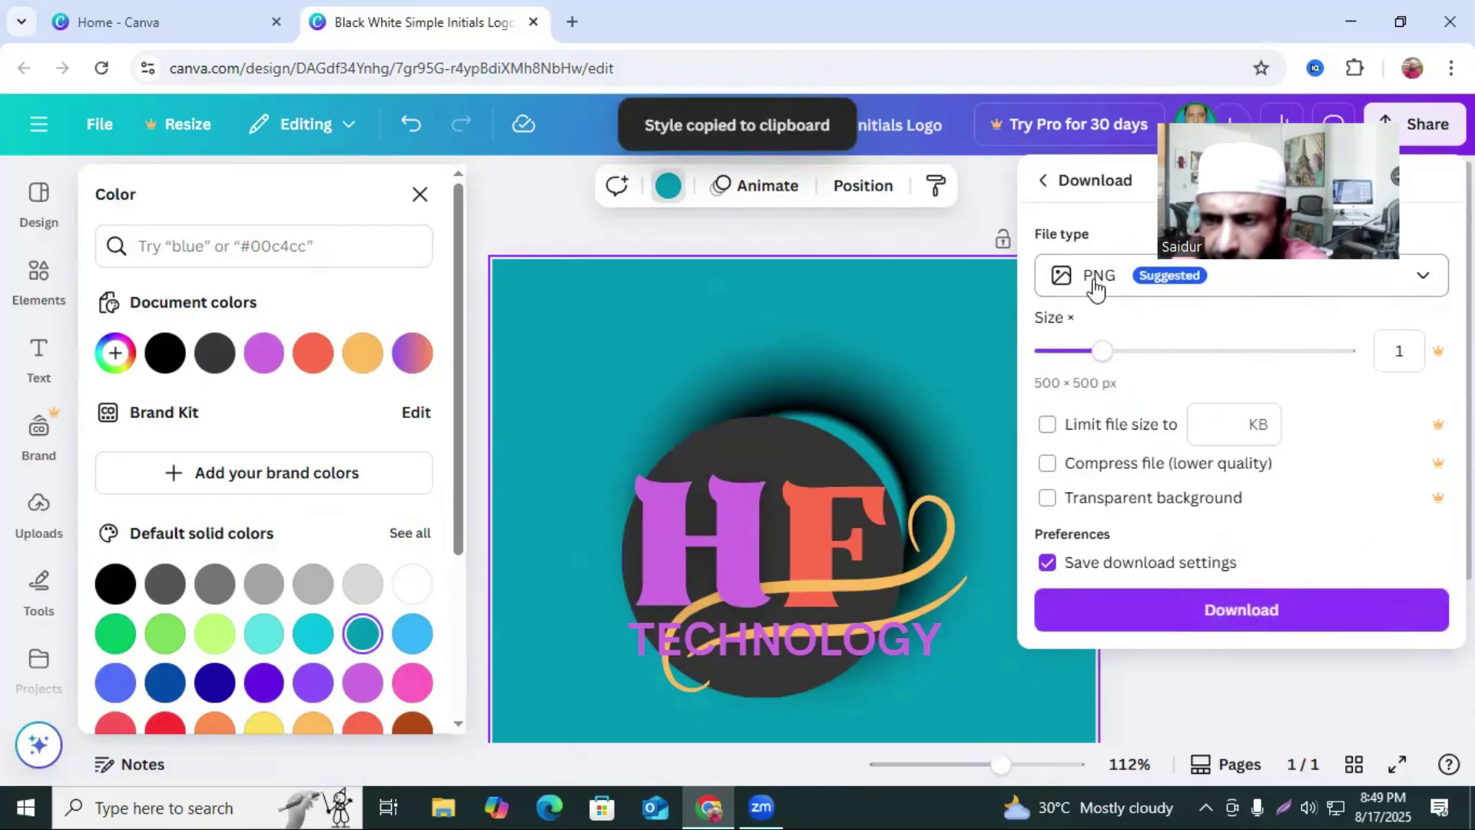
click(1422, 283)
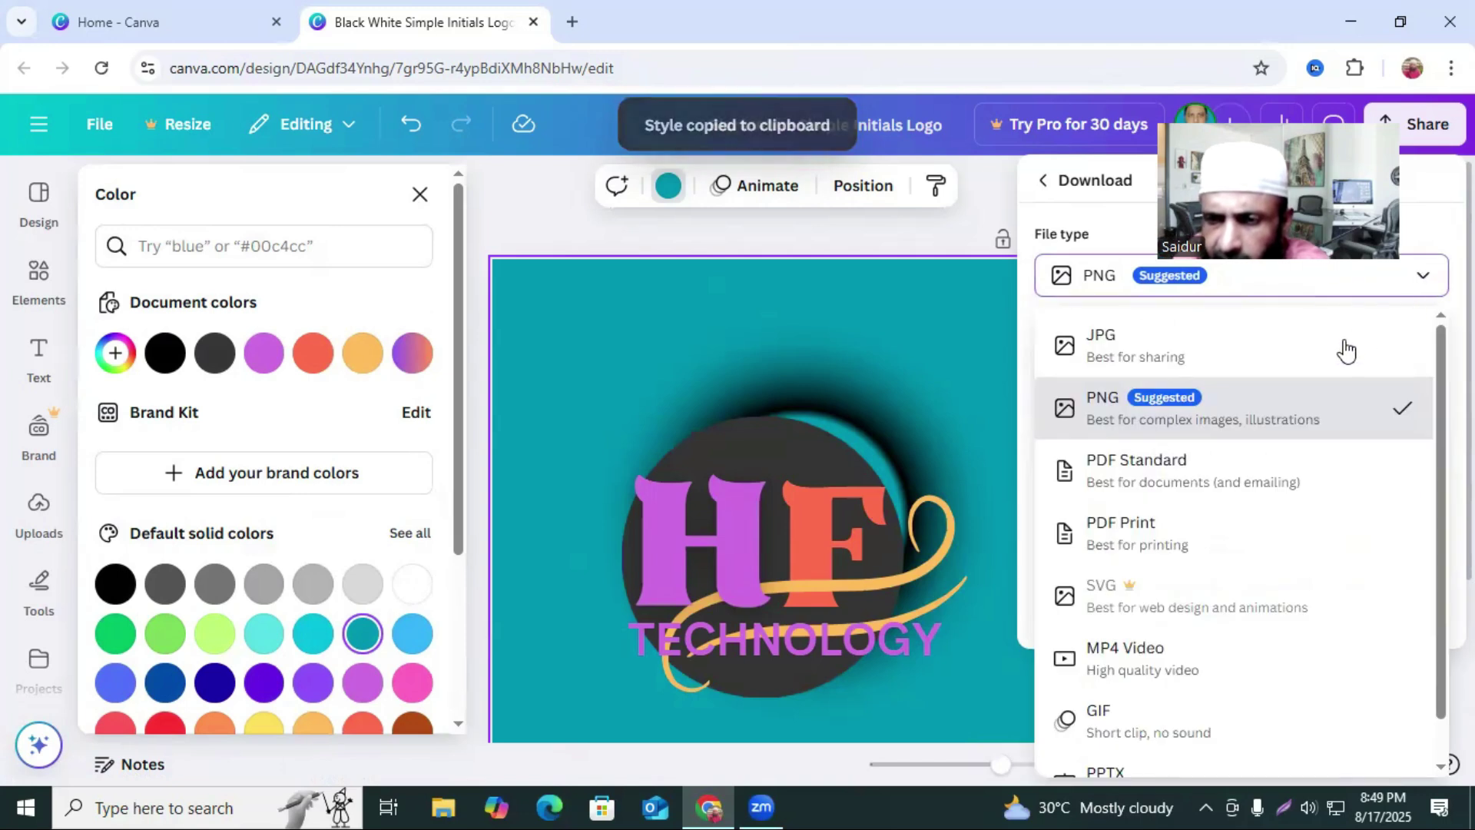
scroll(1180, 584, down, 1)
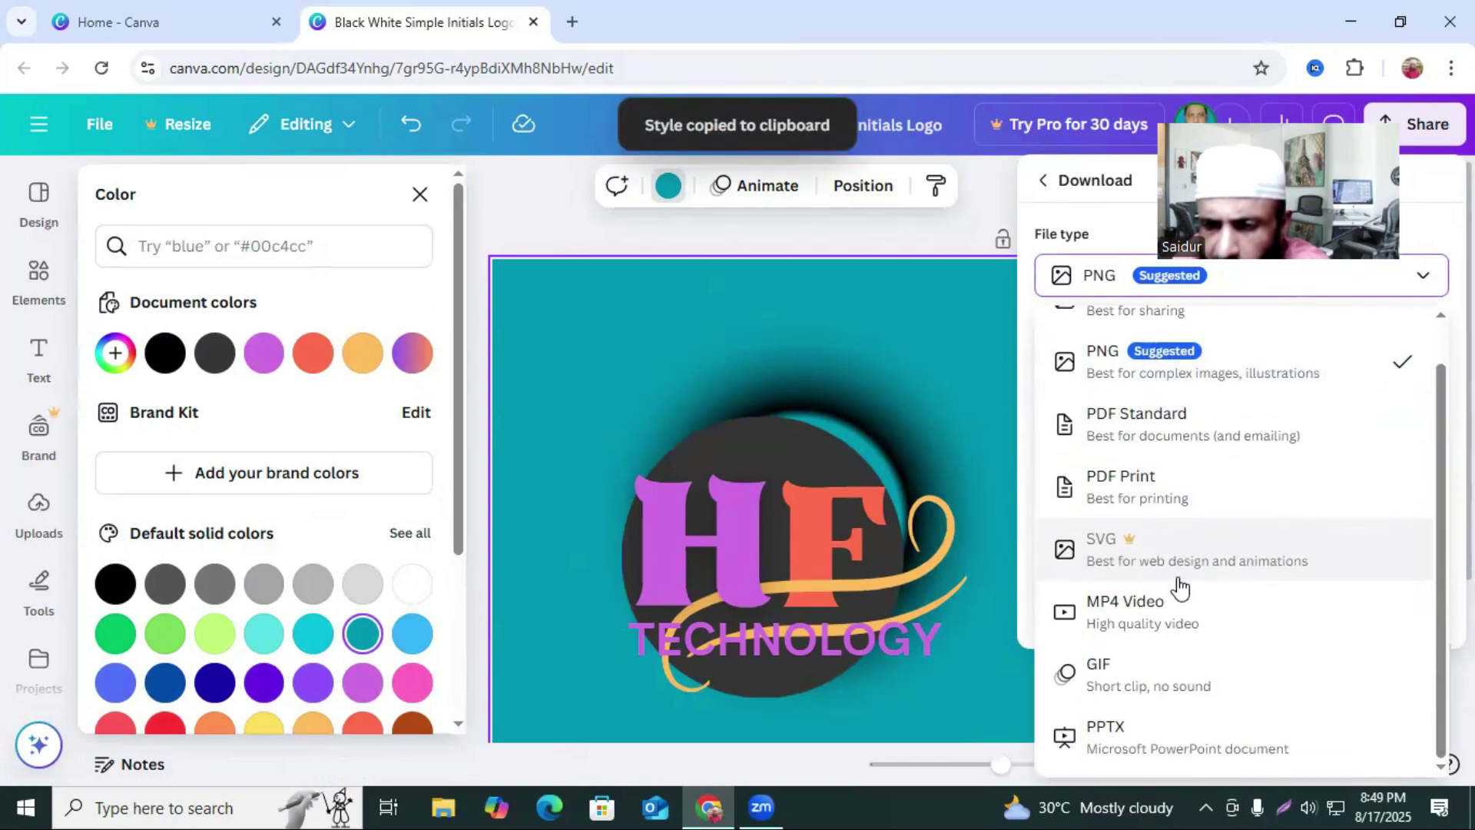
scroll(1180, 584, up, 1)
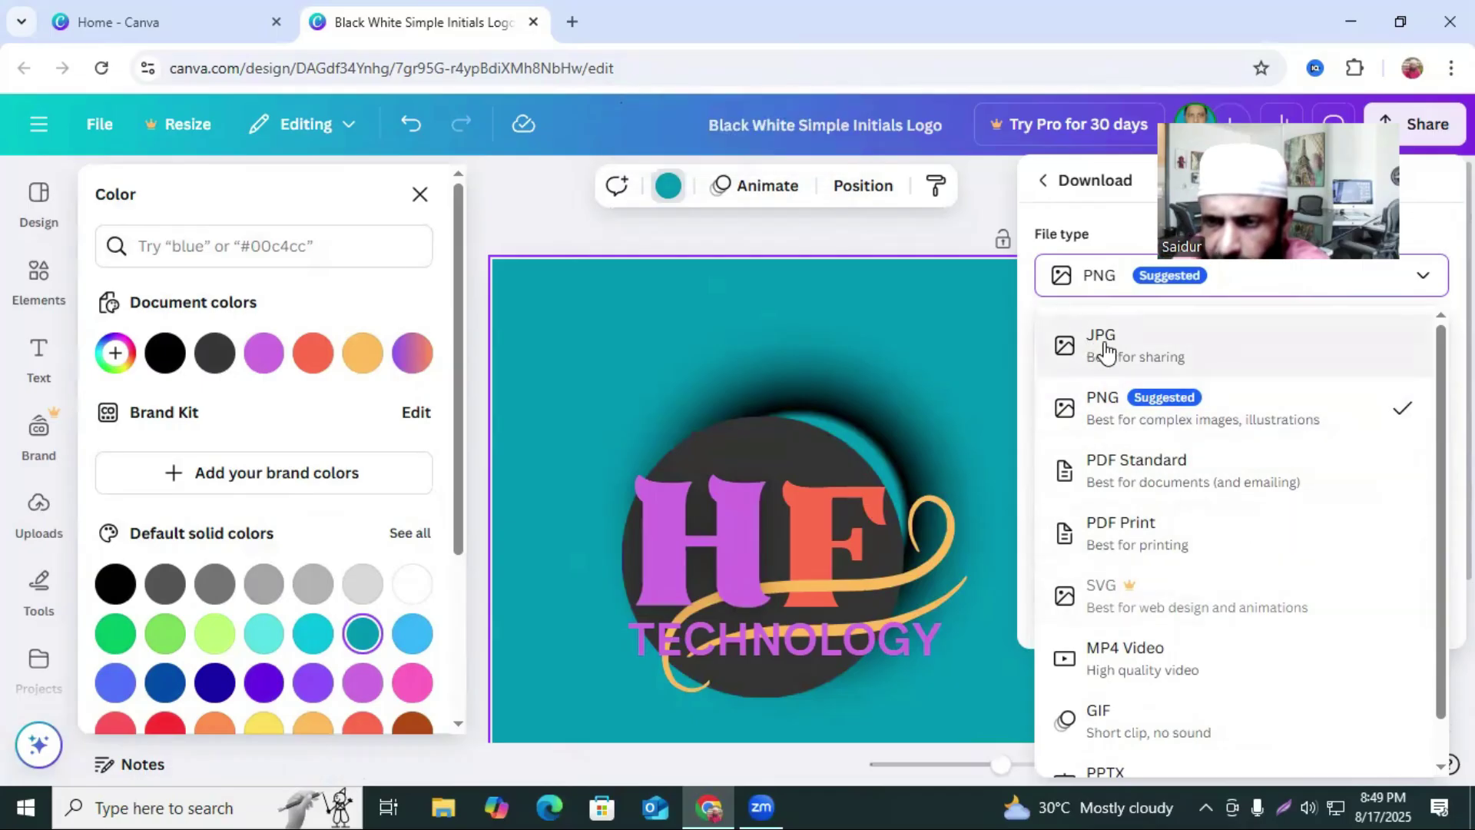
click(1425, 291)
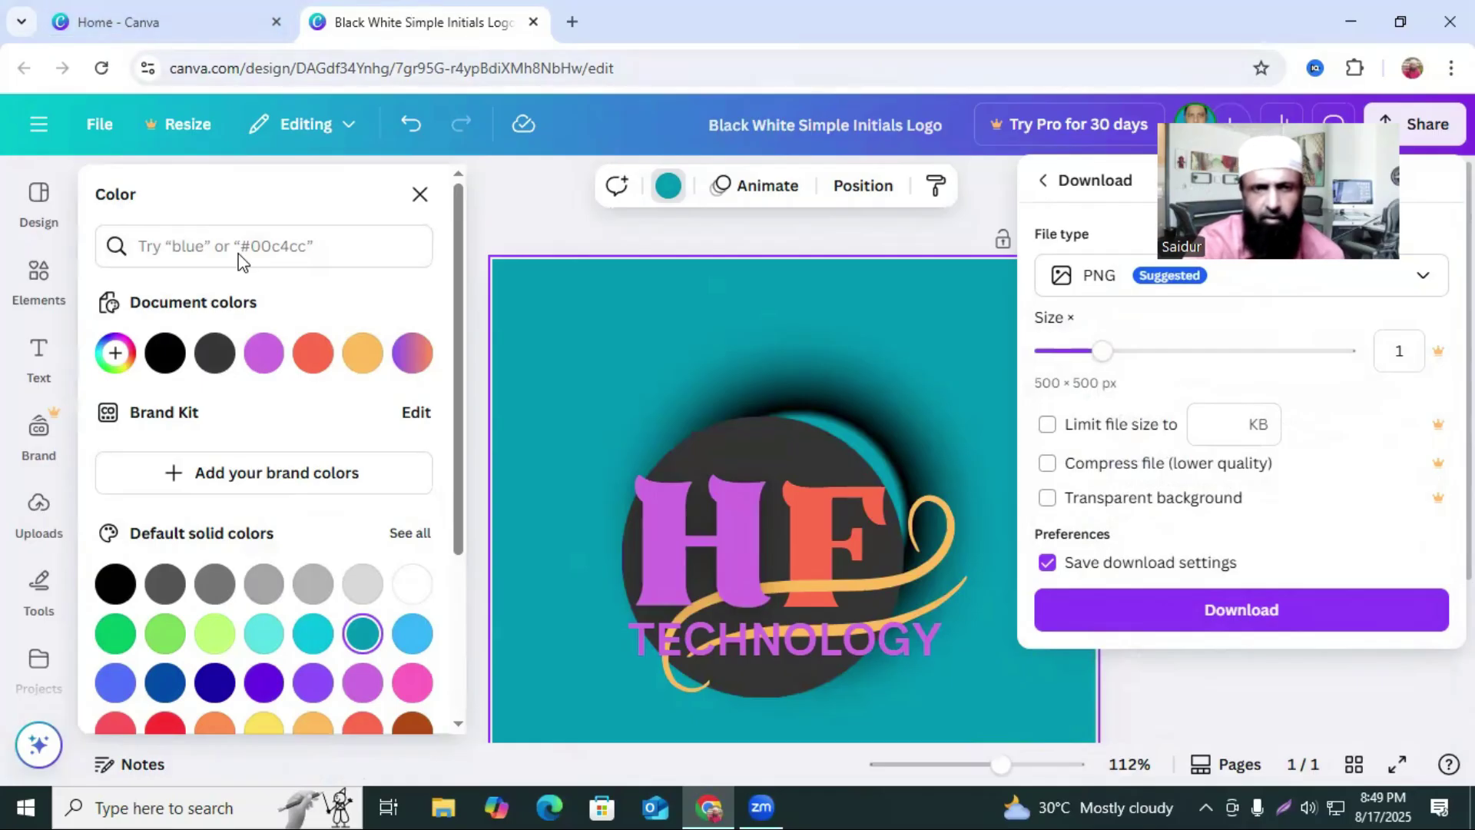
Close the logo design, search the templates for "youtube logo" and browse the matching designs
click(533, 22)
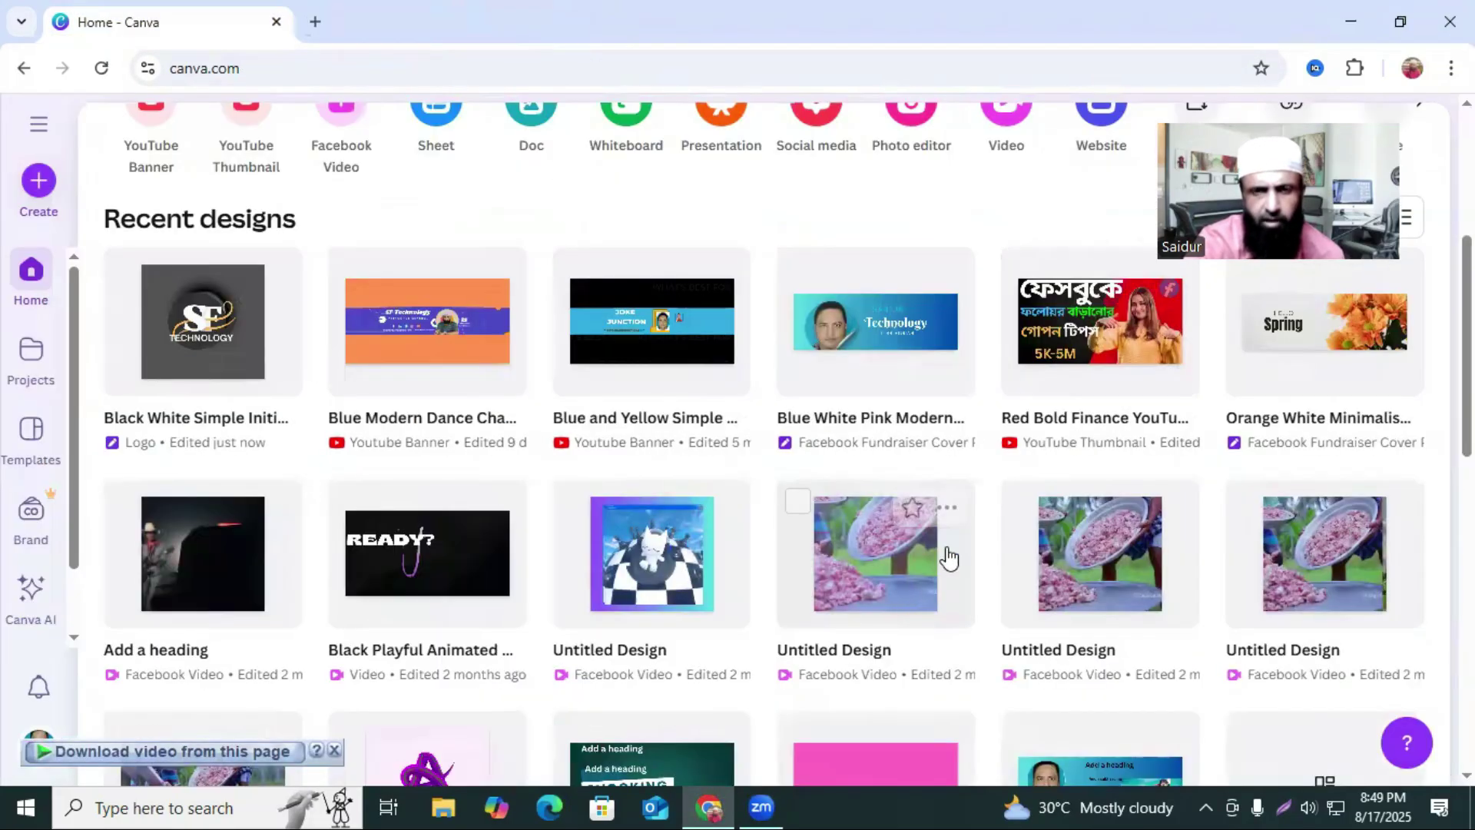
scroll(845, 392, up, 4)
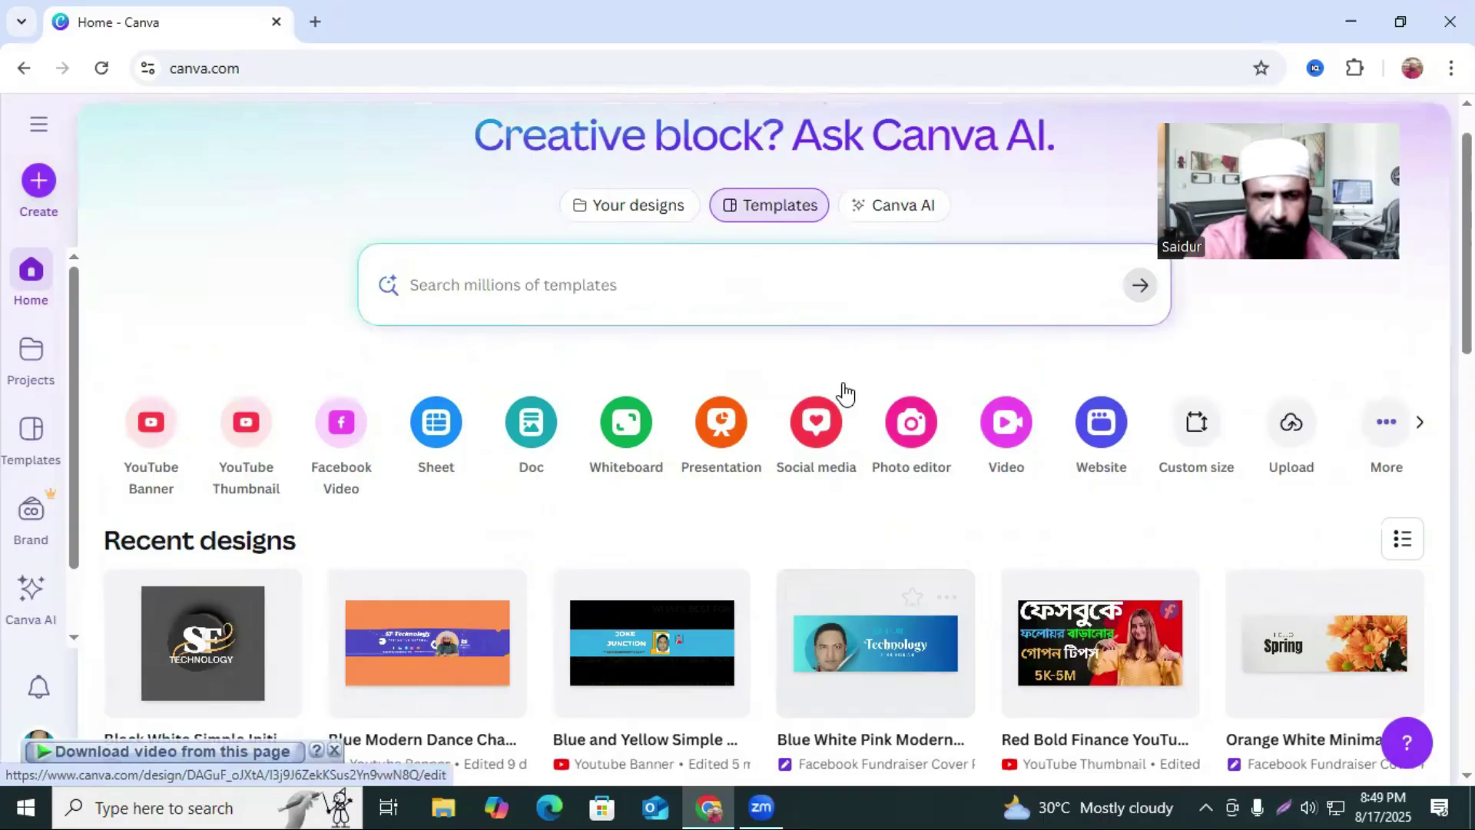
click(559, 328)
text(youtu)
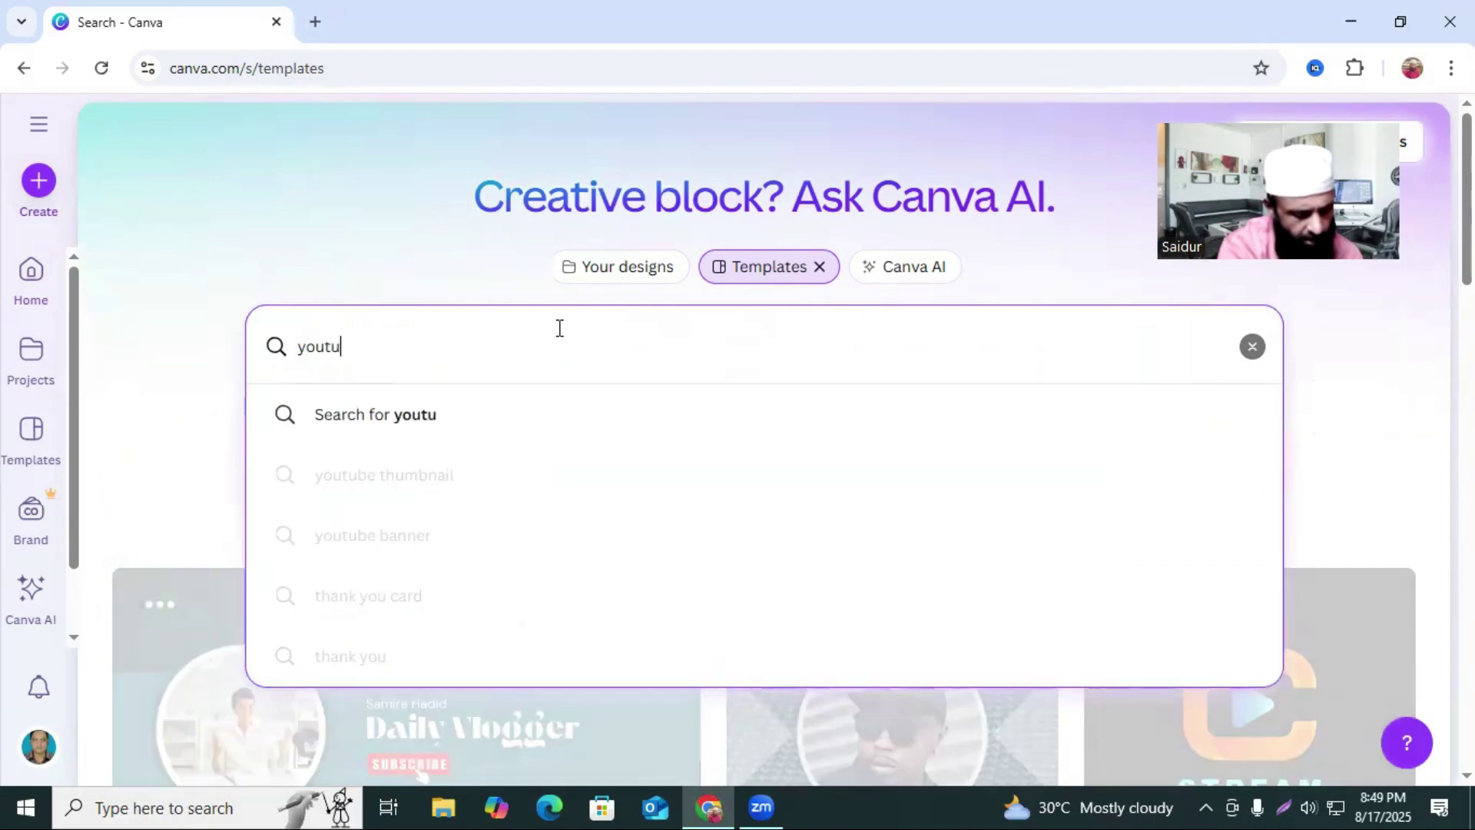
text(be)
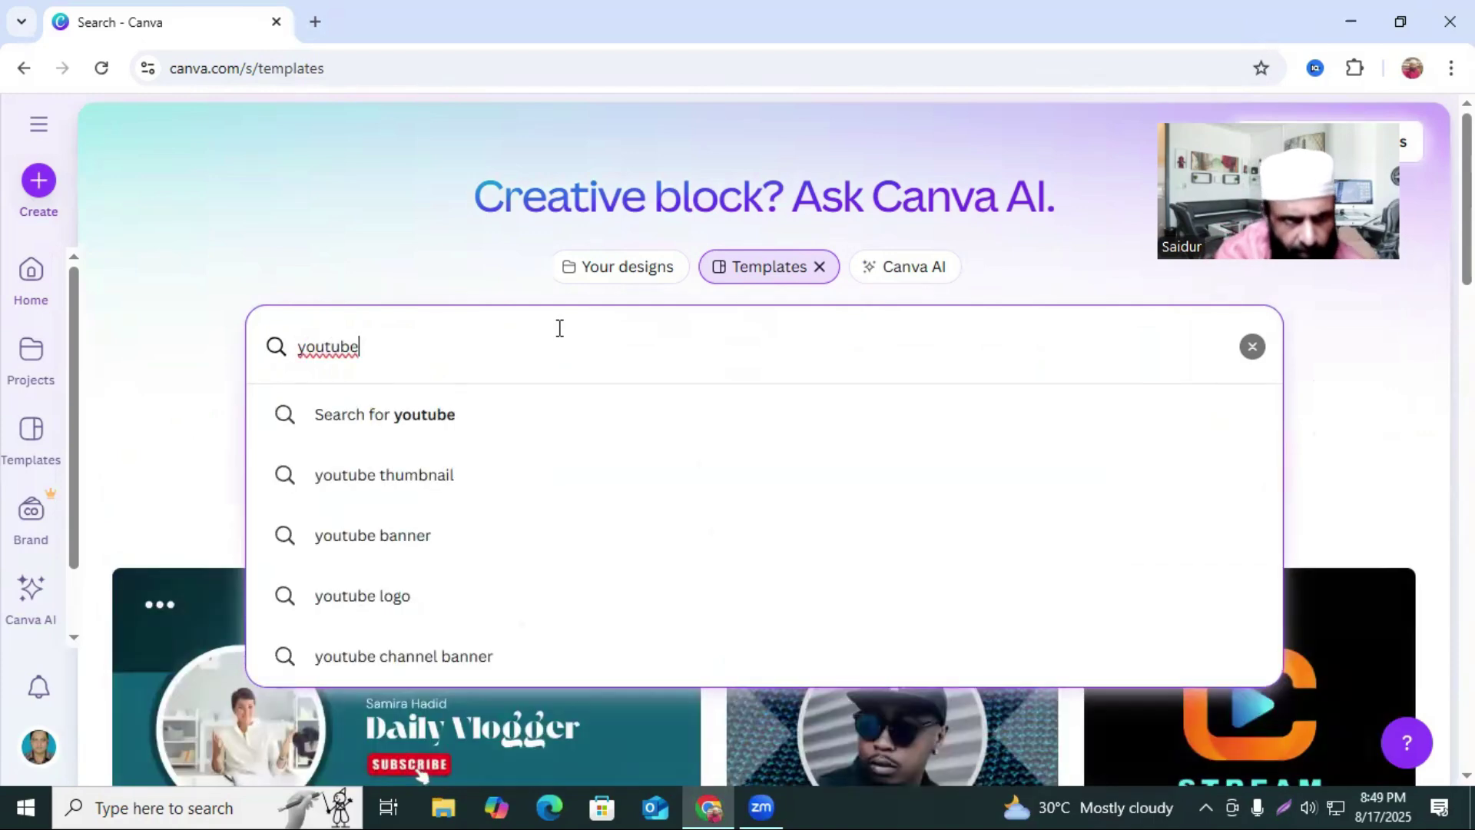
text( lo)
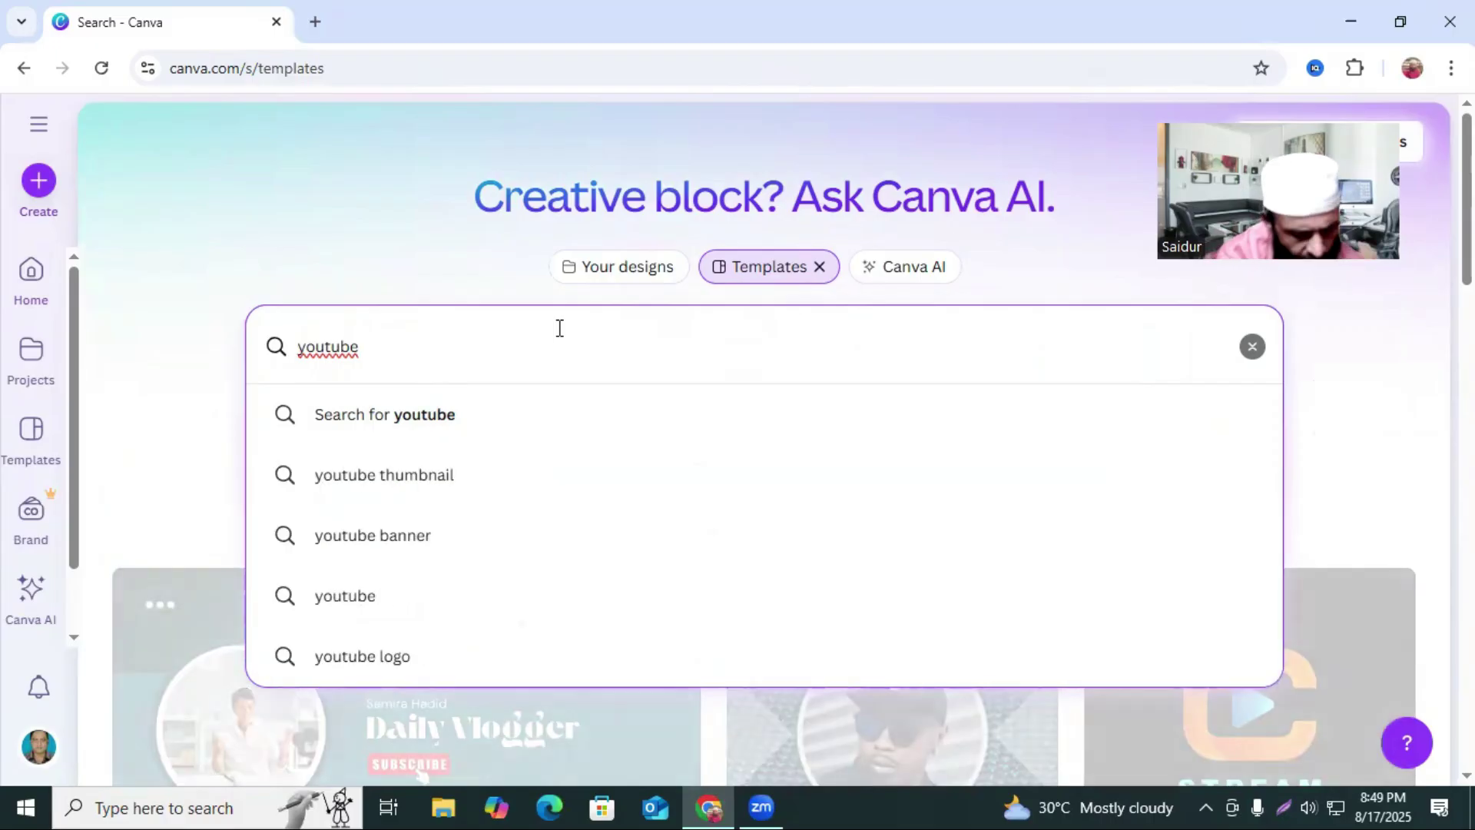
text(go)
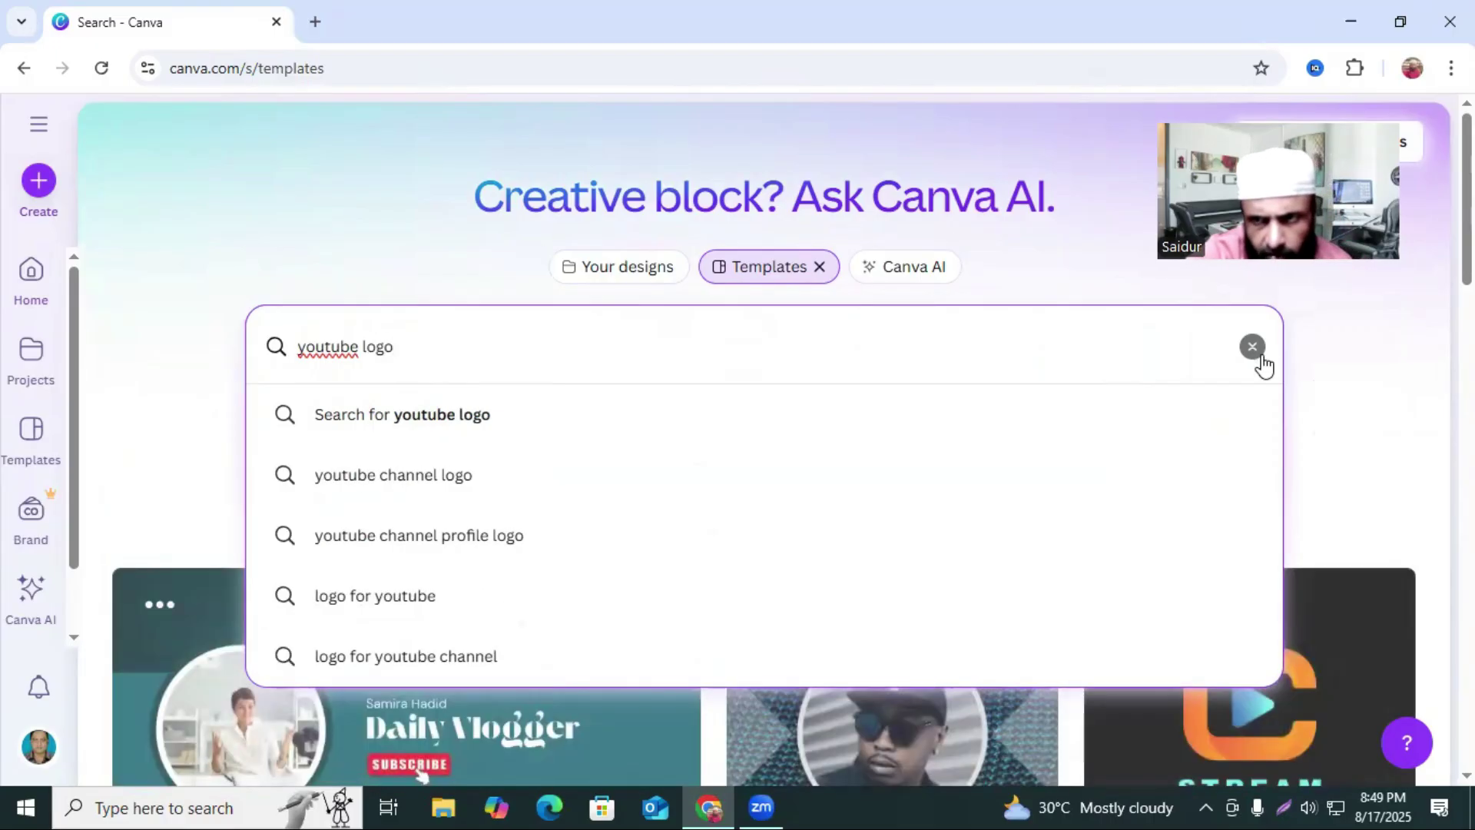
key(Return)
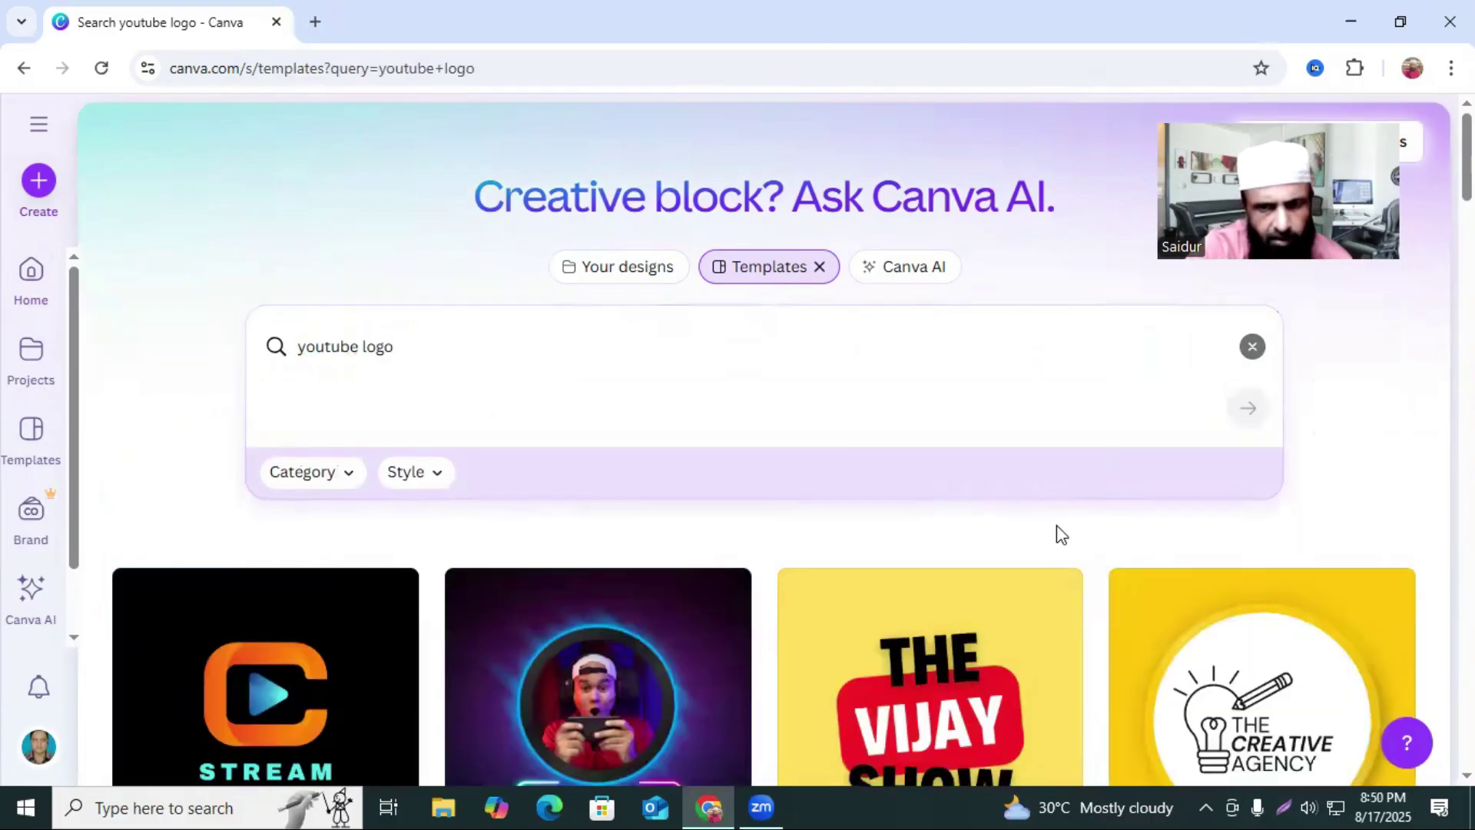
scroll(1022, 509, down, 10)
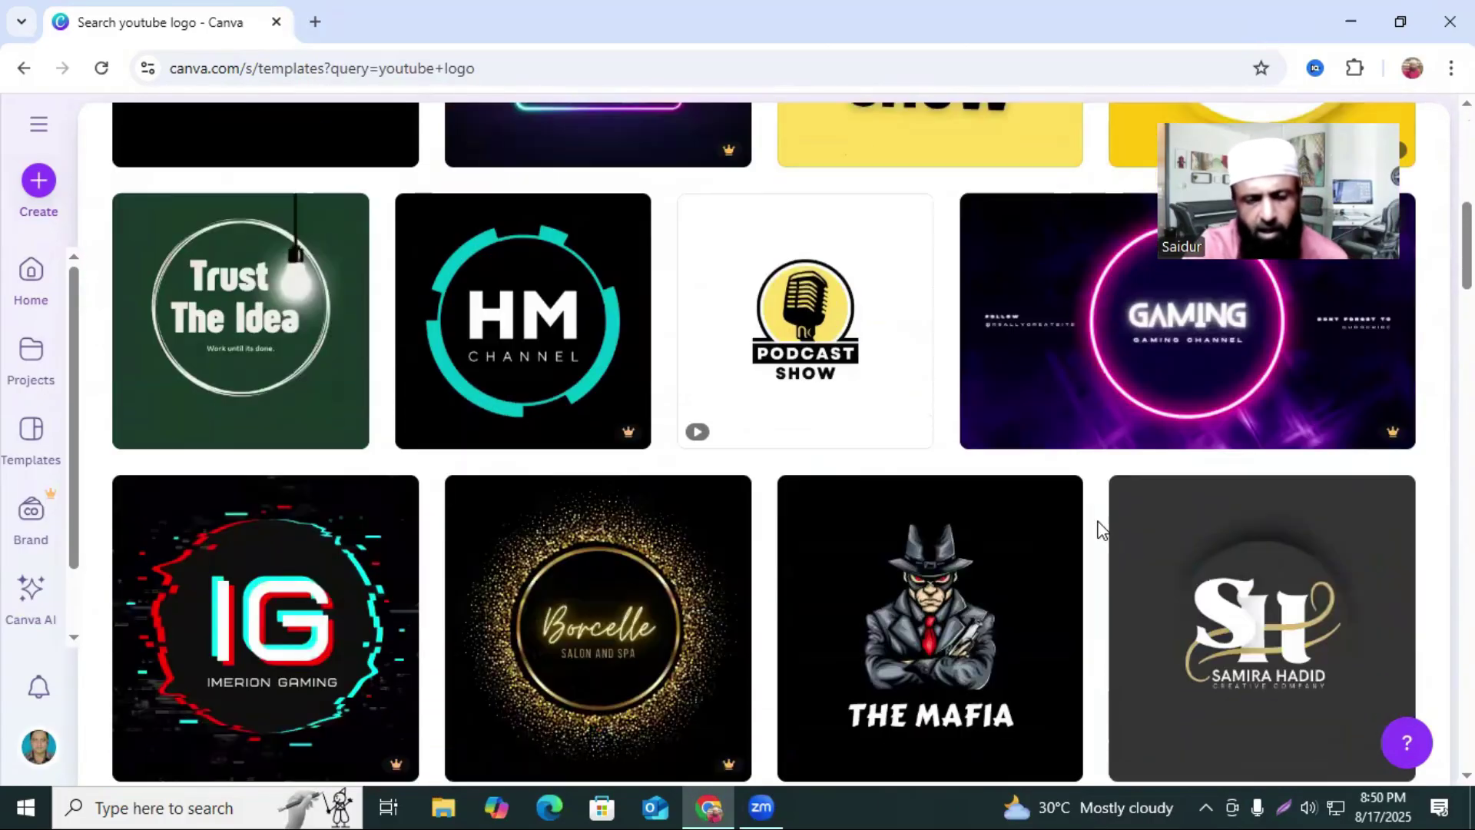
scroll(1145, 511, down, 10)
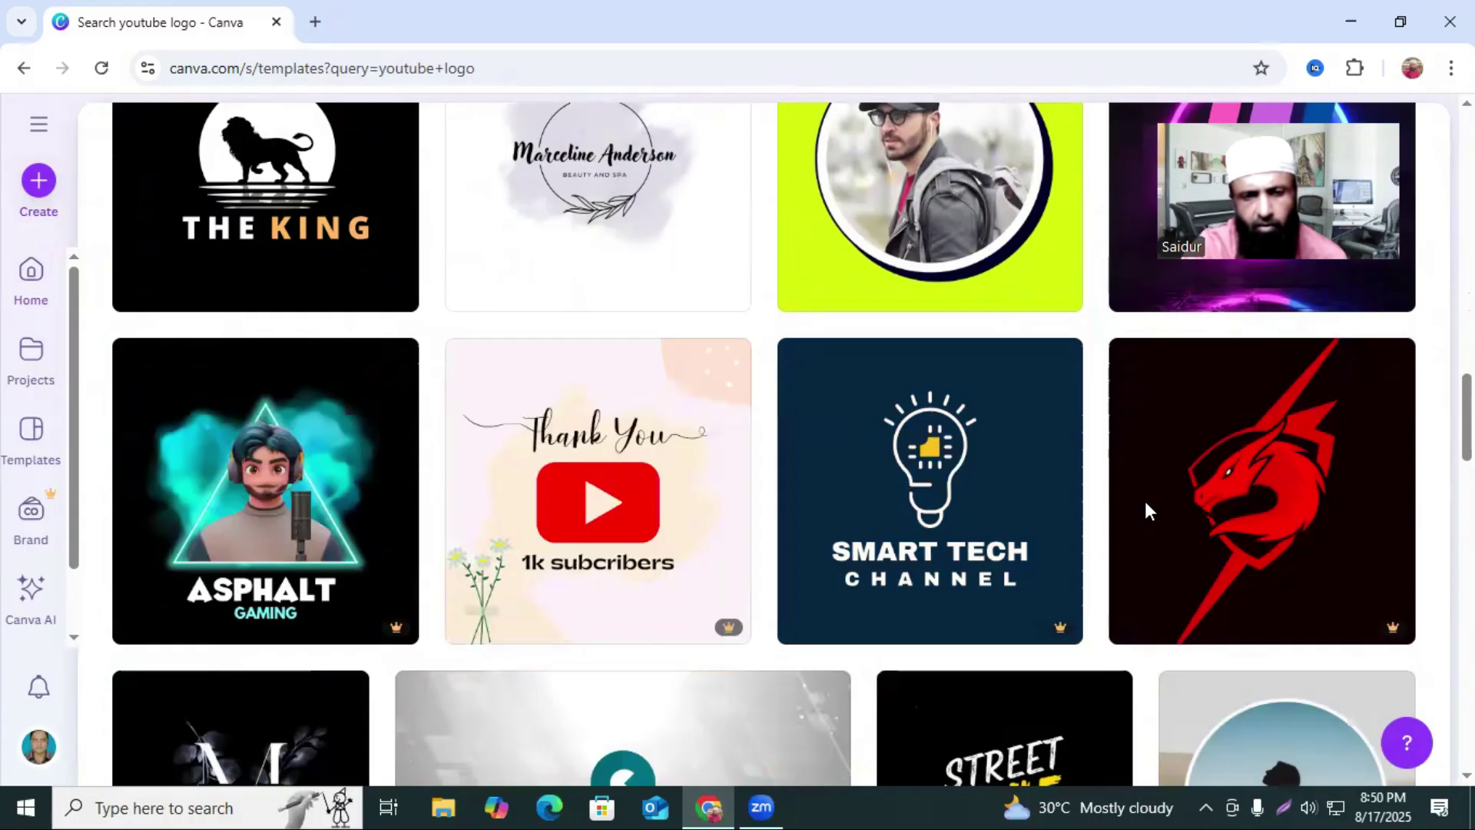
scroll(1145, 507, up, 20)
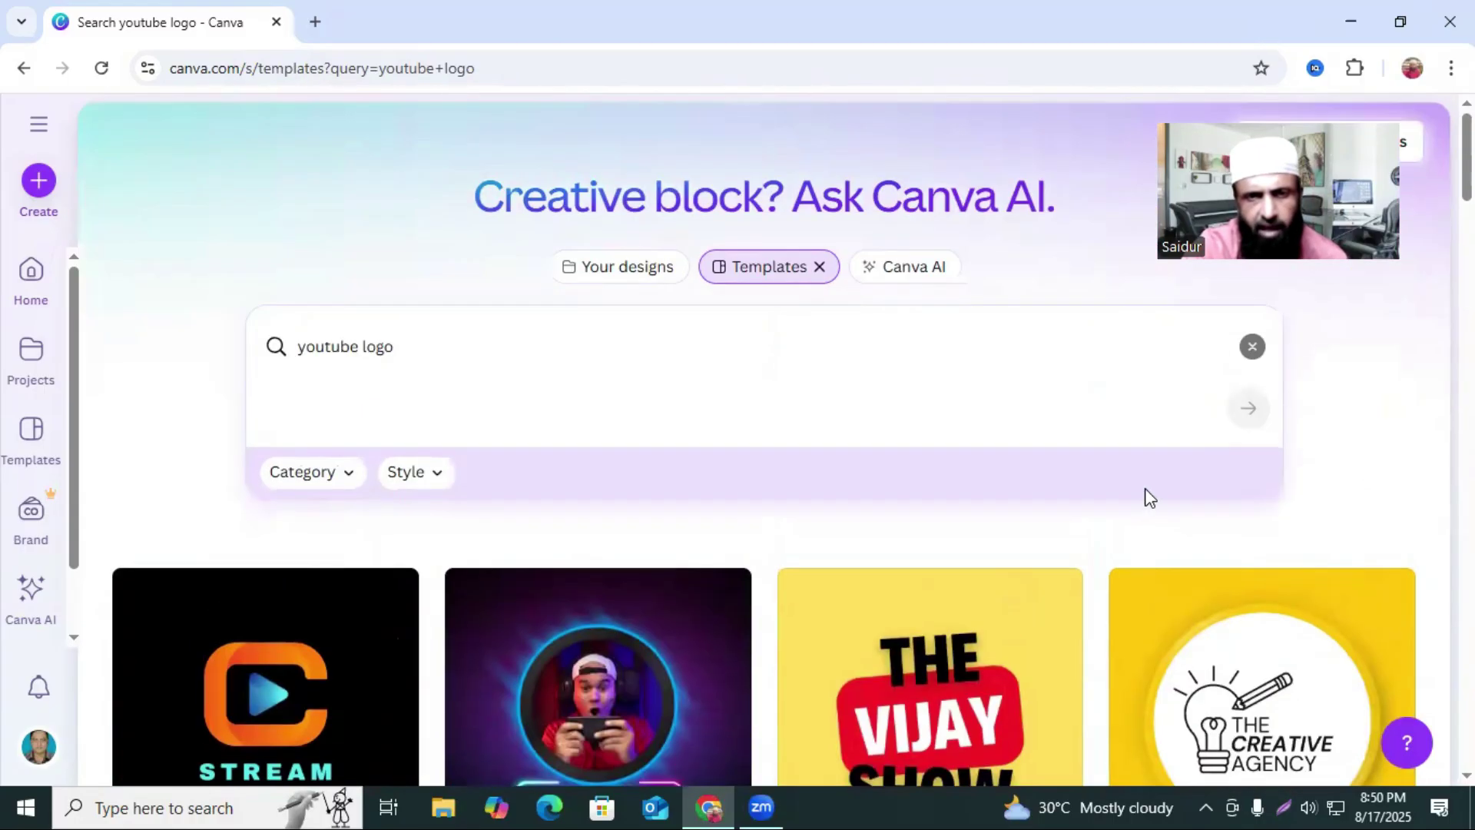
Switch the "youtube logo" search to your own designs and look through the matching designs and images
click(633, 277)
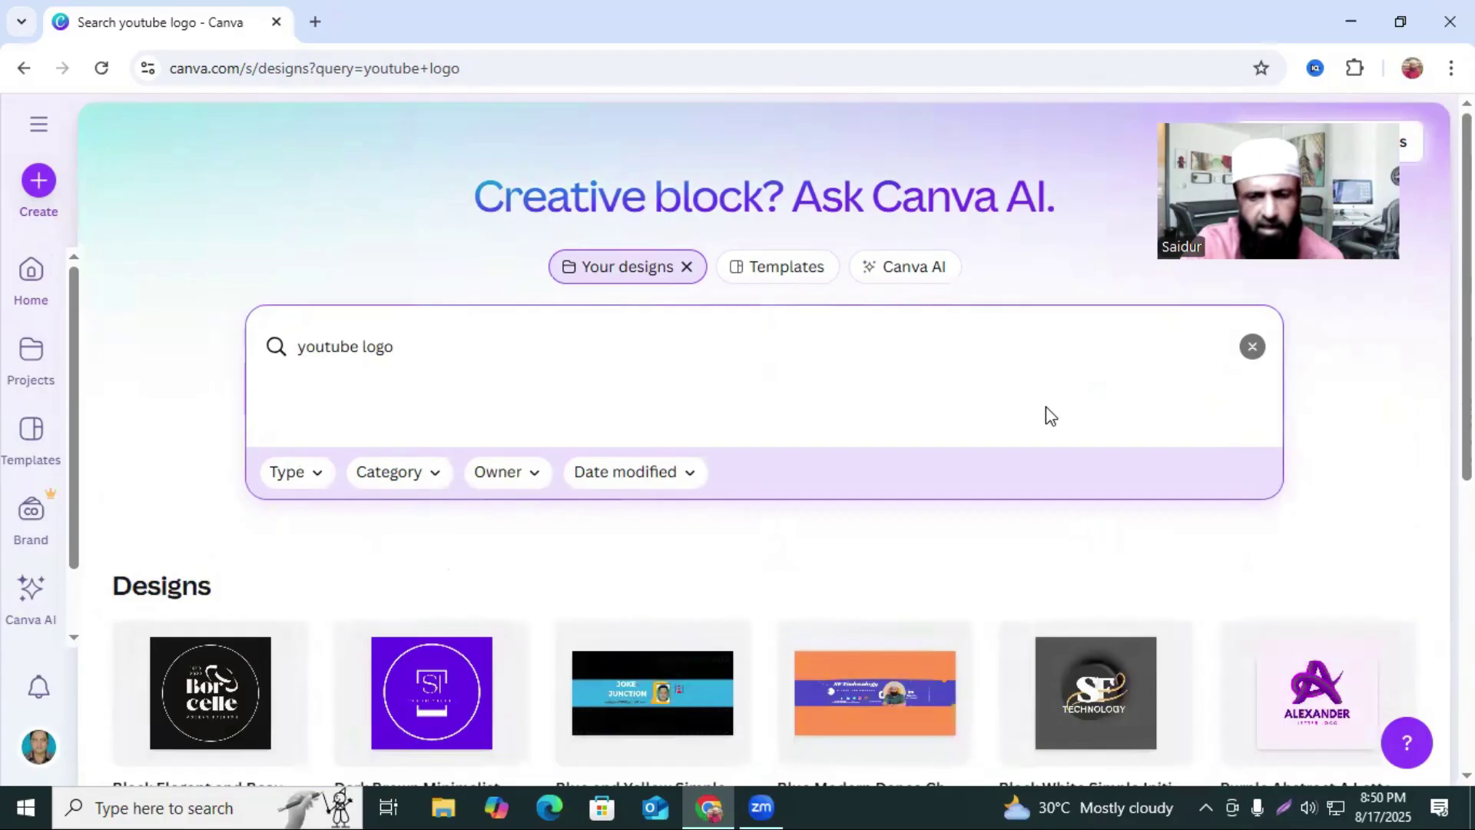
scroll(1049, 419, down, 5)
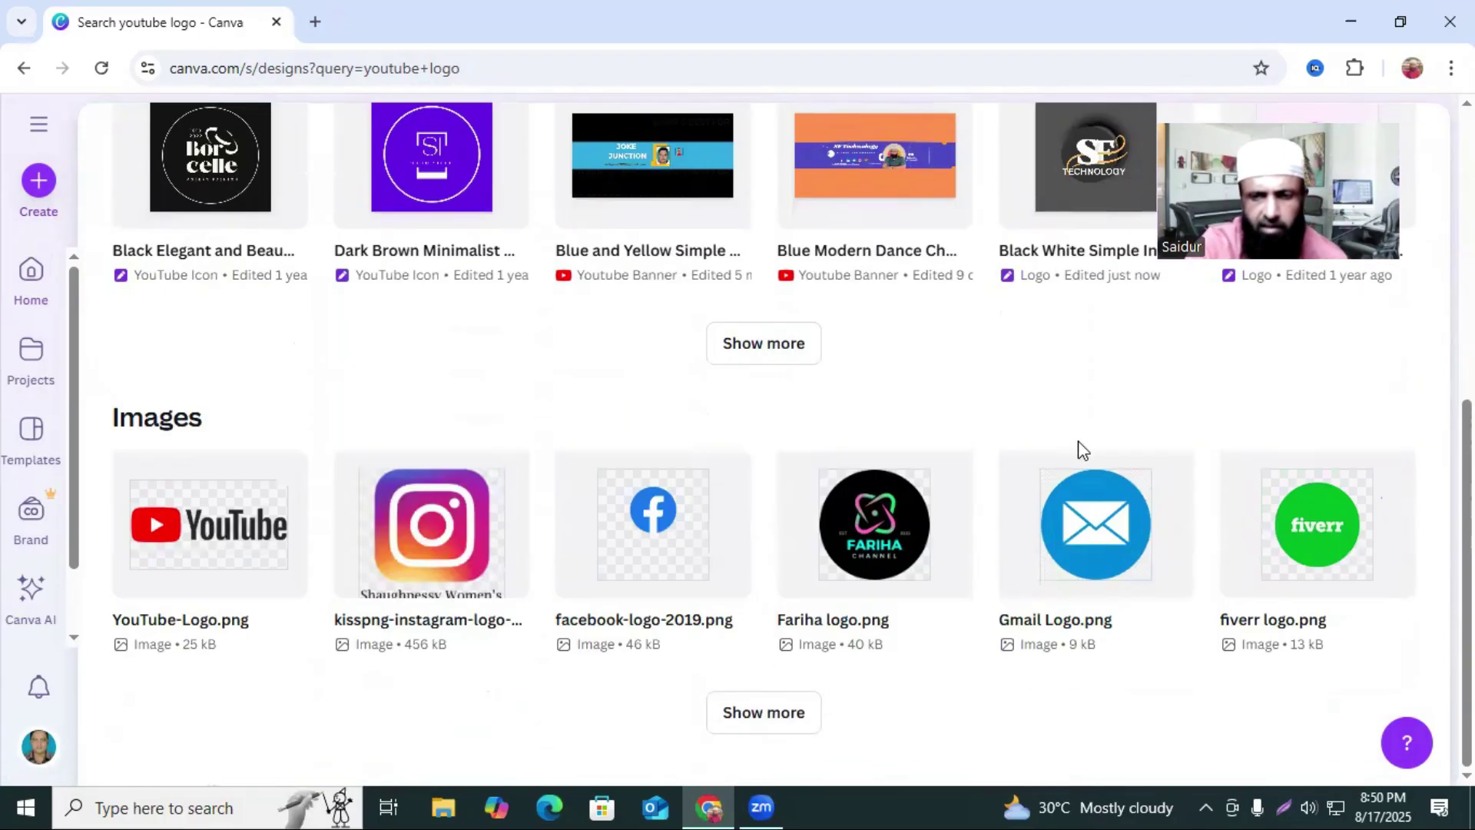
scroll(951, 533, up, 7)
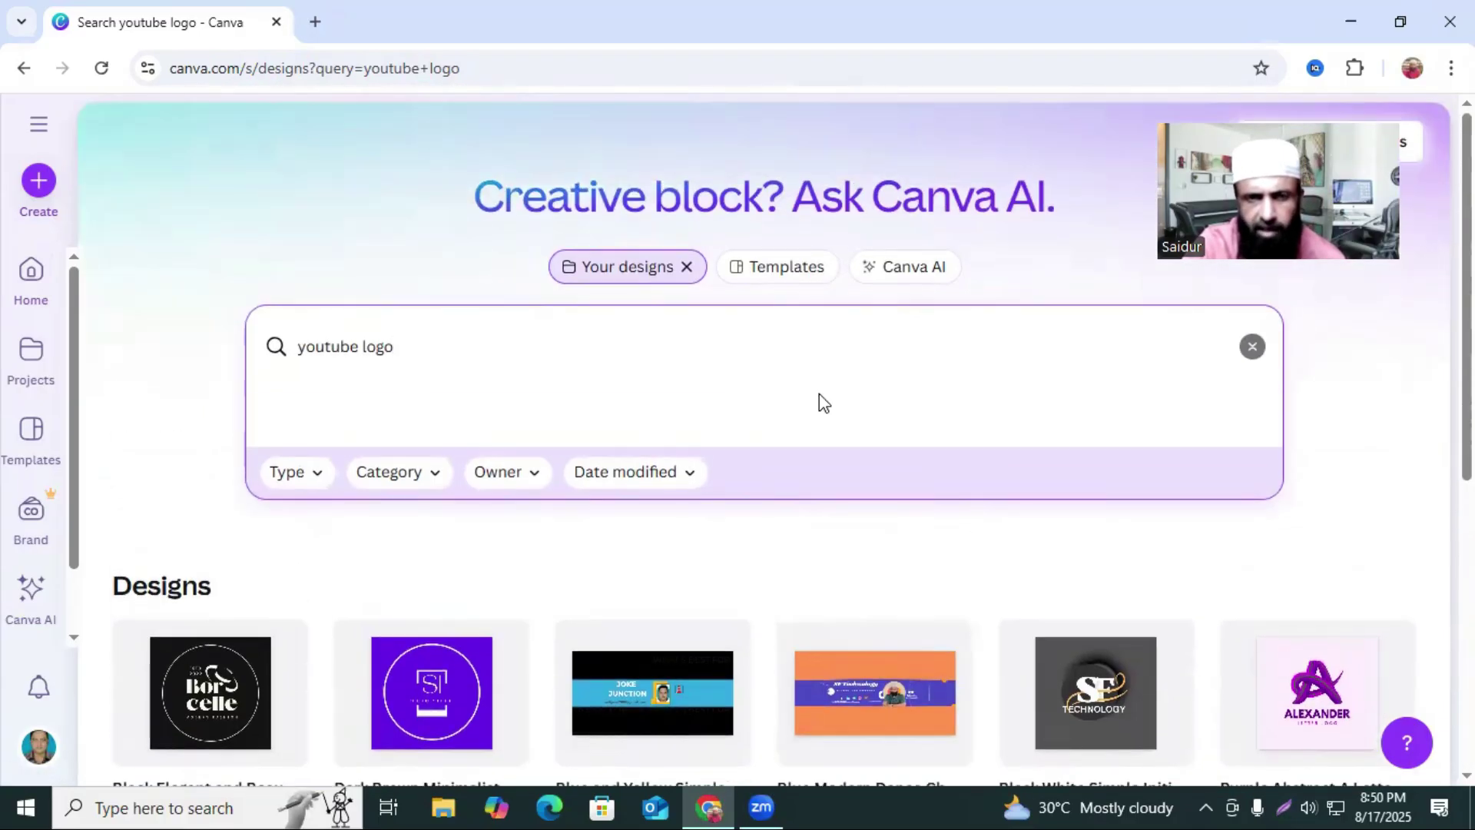
Switch the "youtube logo" search back to templates and browse the matching logo designs
click(783, 281)
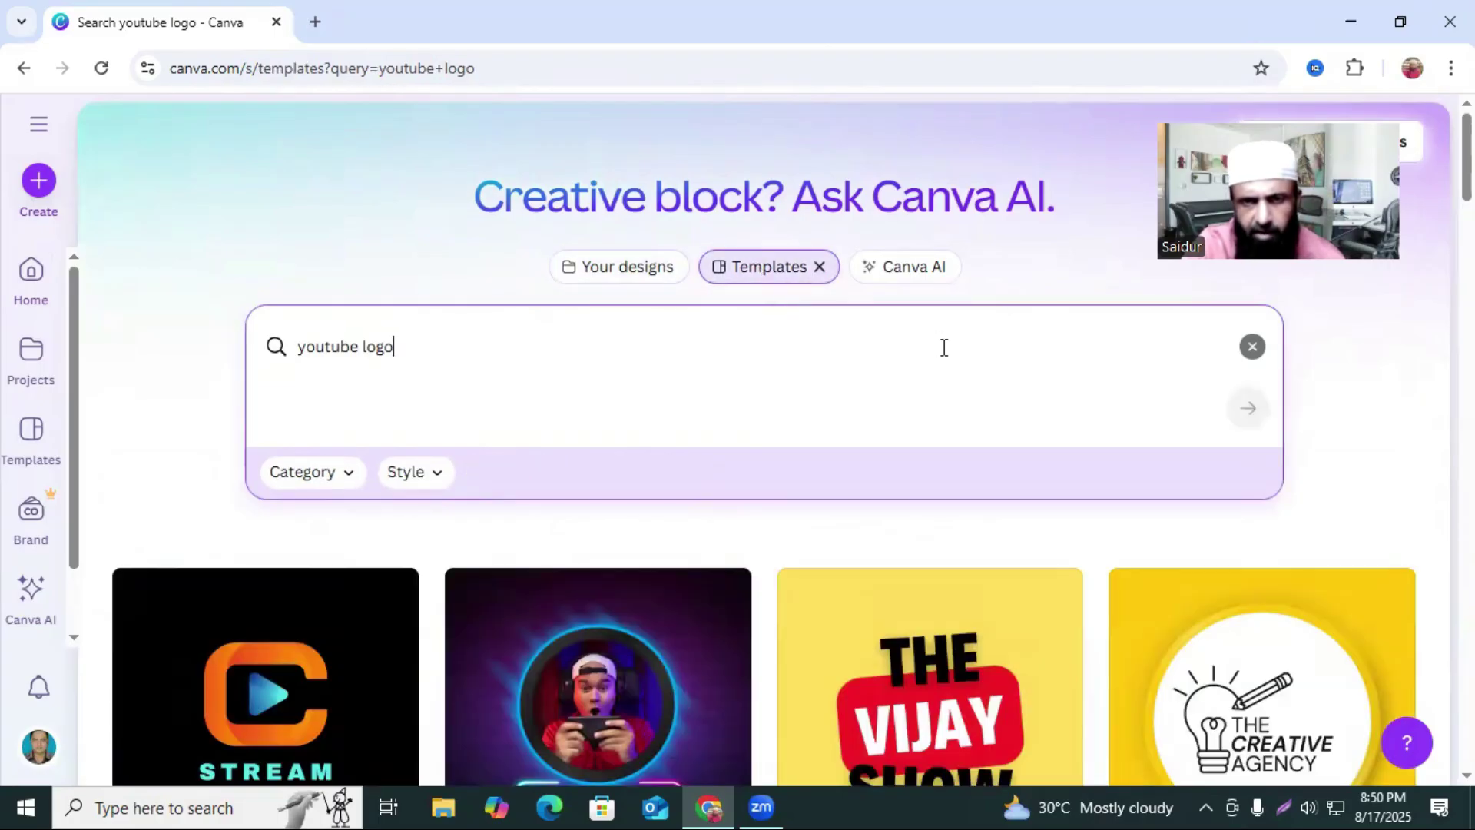
scroll(967, 662, down, 15)
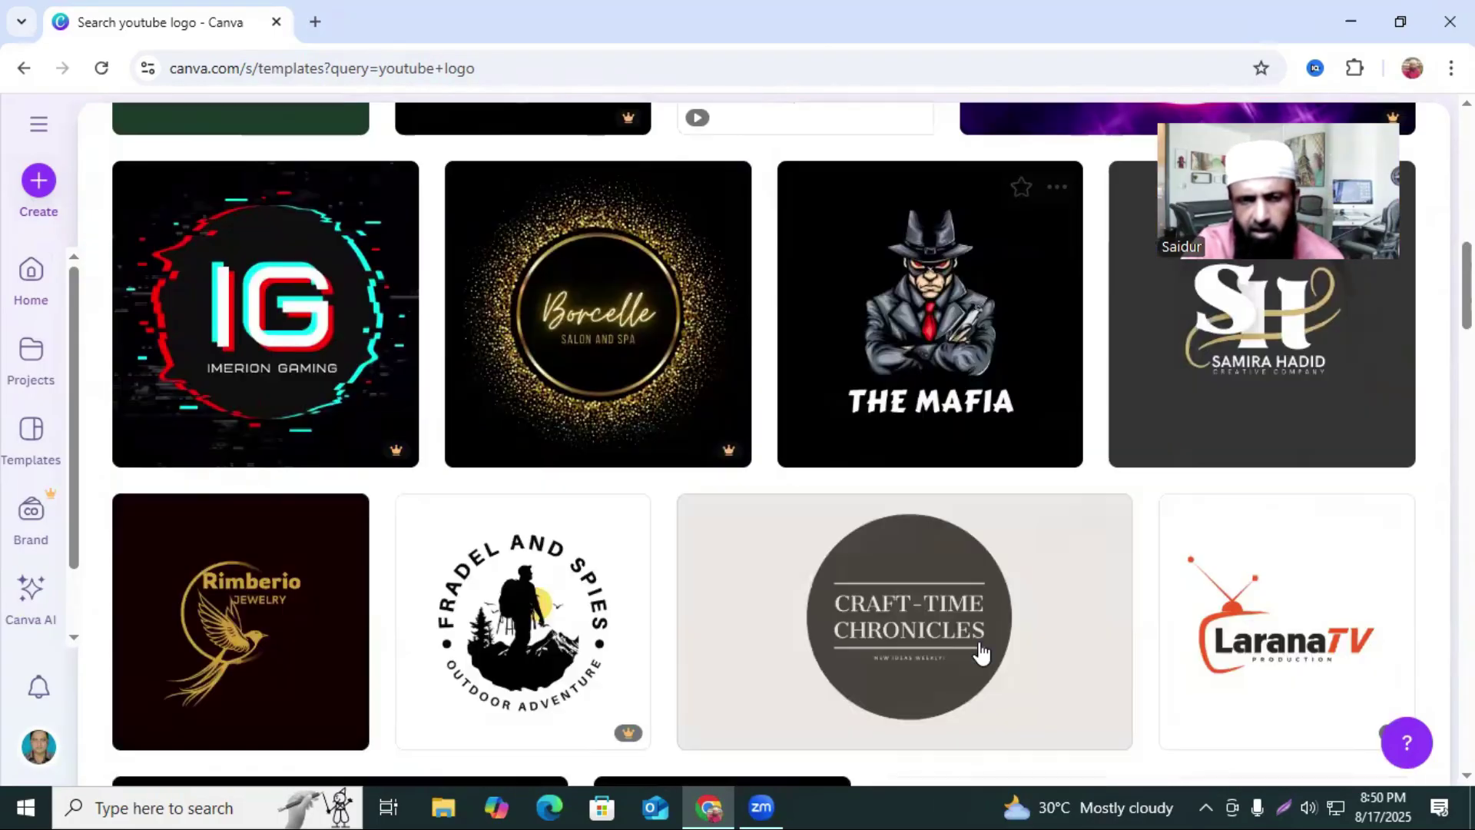
scroll(982, 649, down, 7)
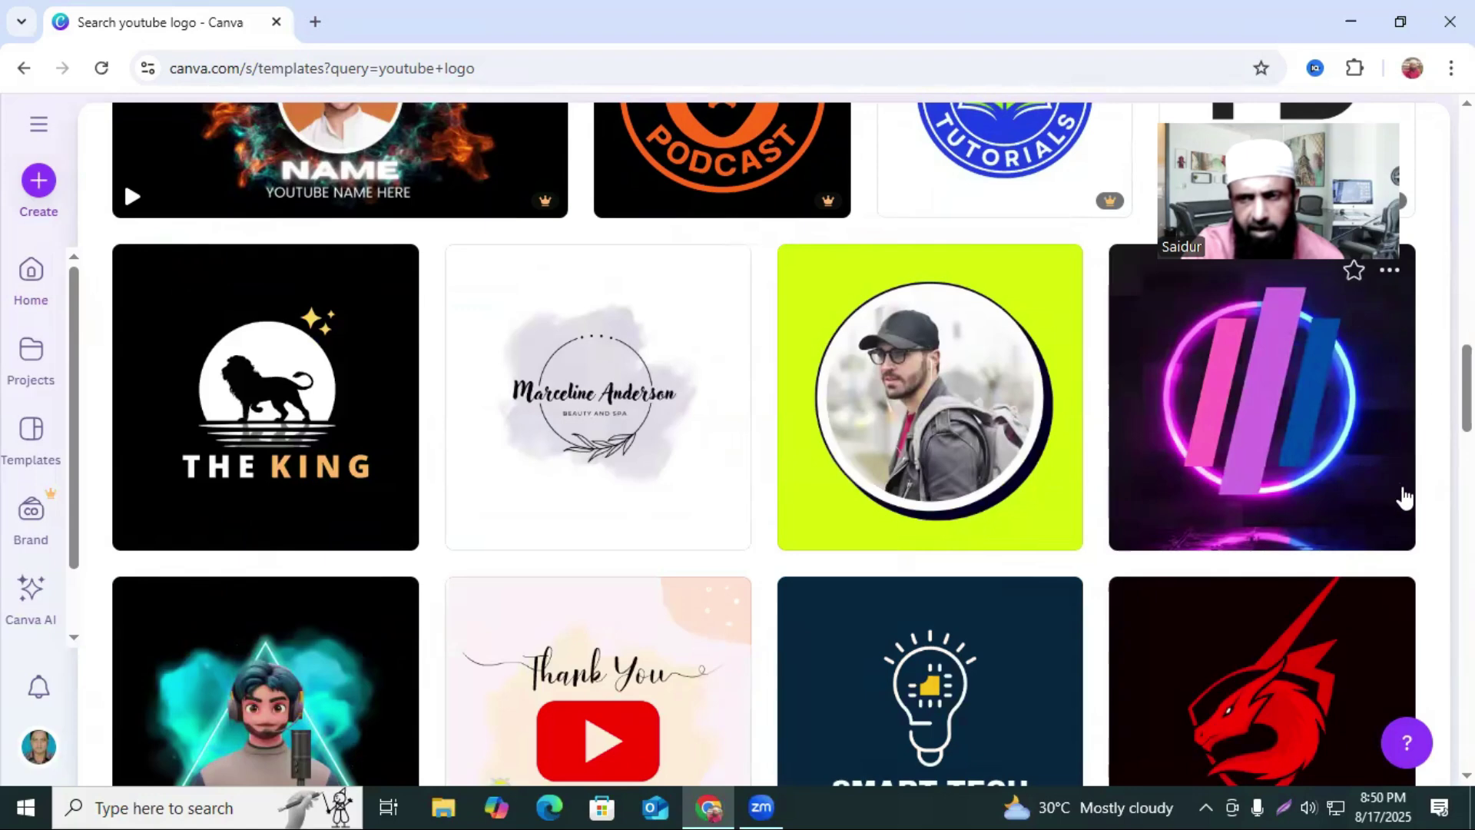
scroll(607, 517, up, 7)
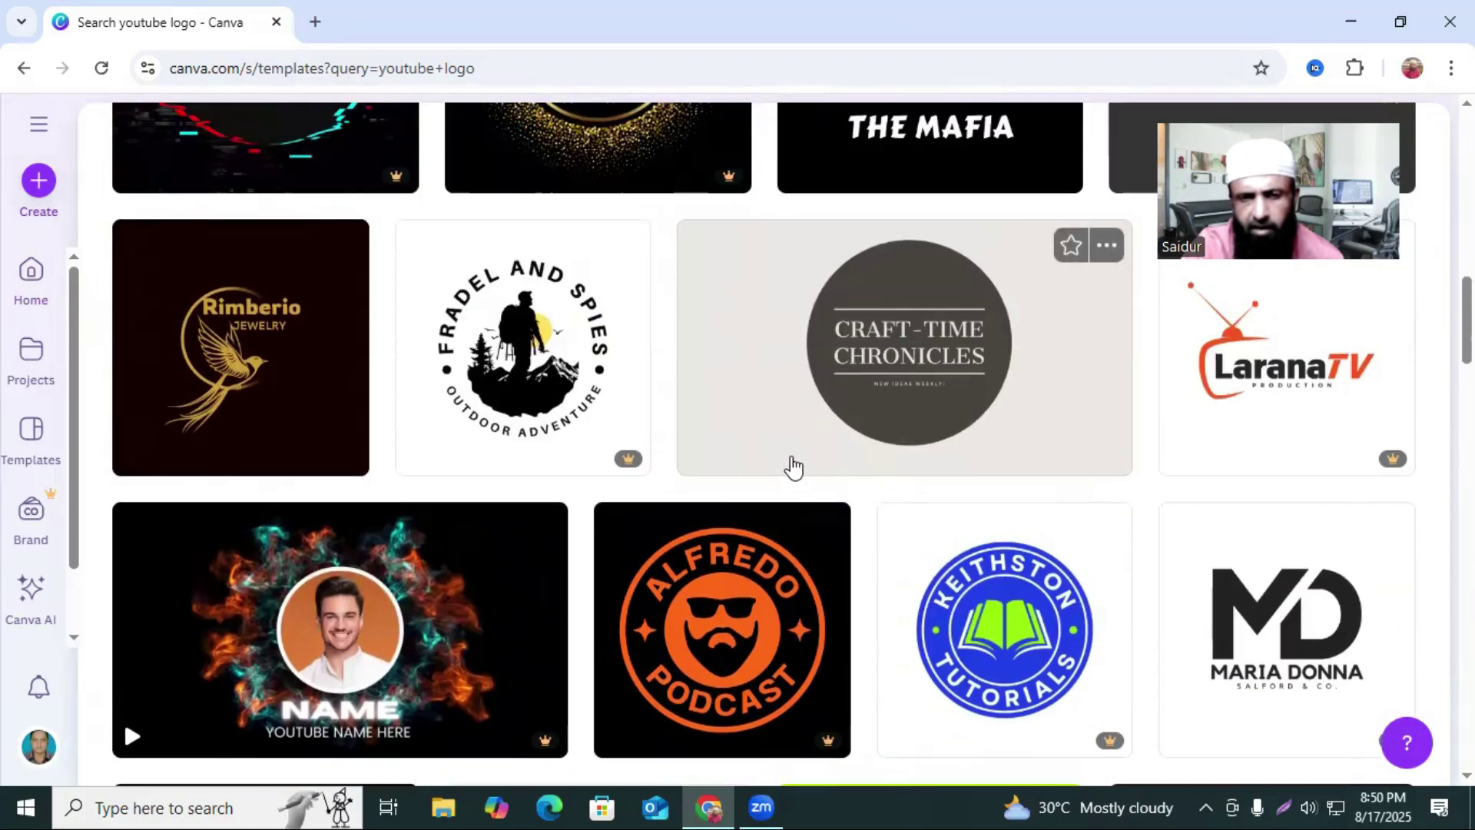
scroll(1145, 563, up, 15)
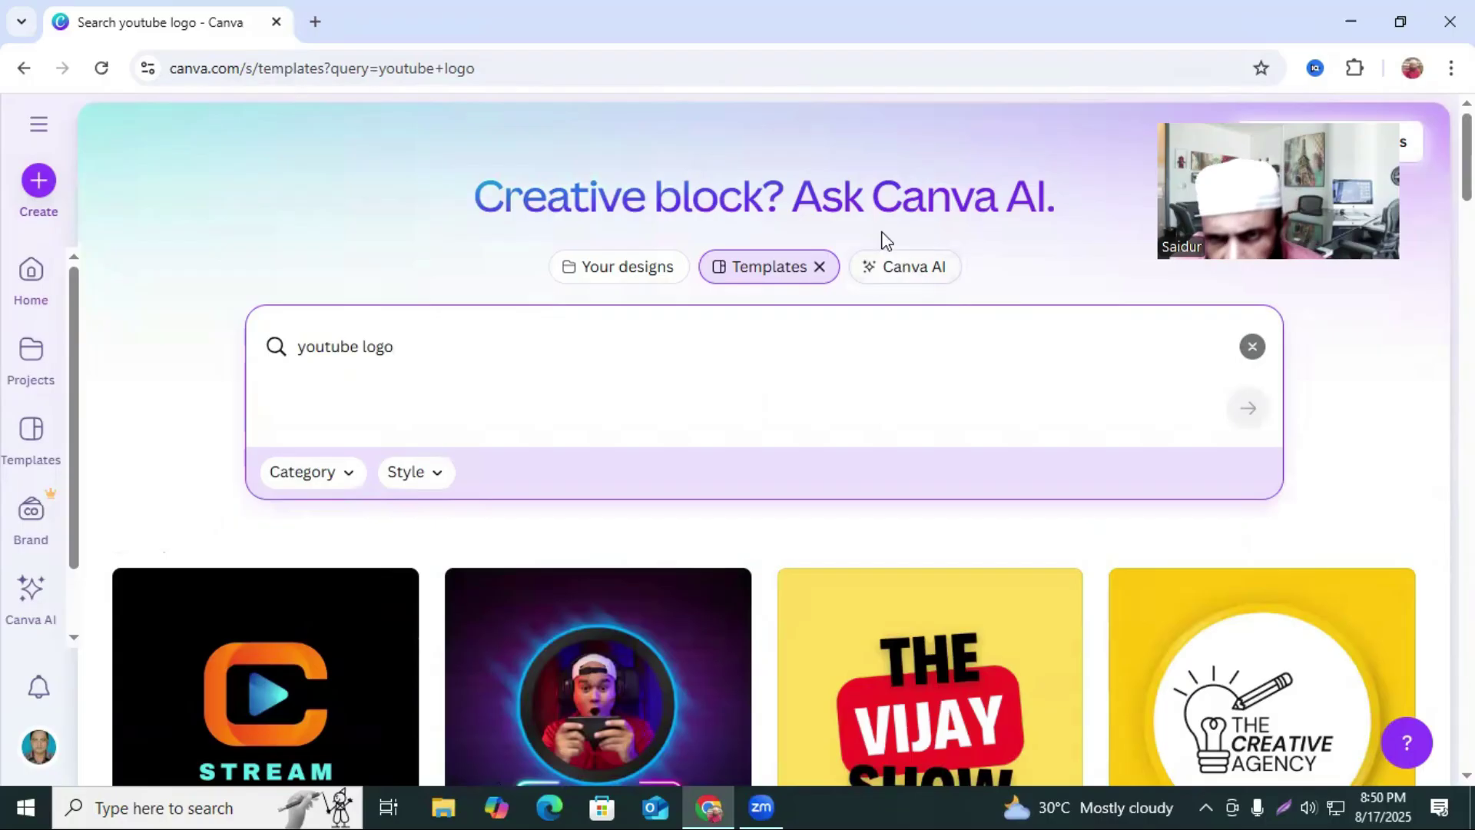
scroll(1113, 659, down, 8)
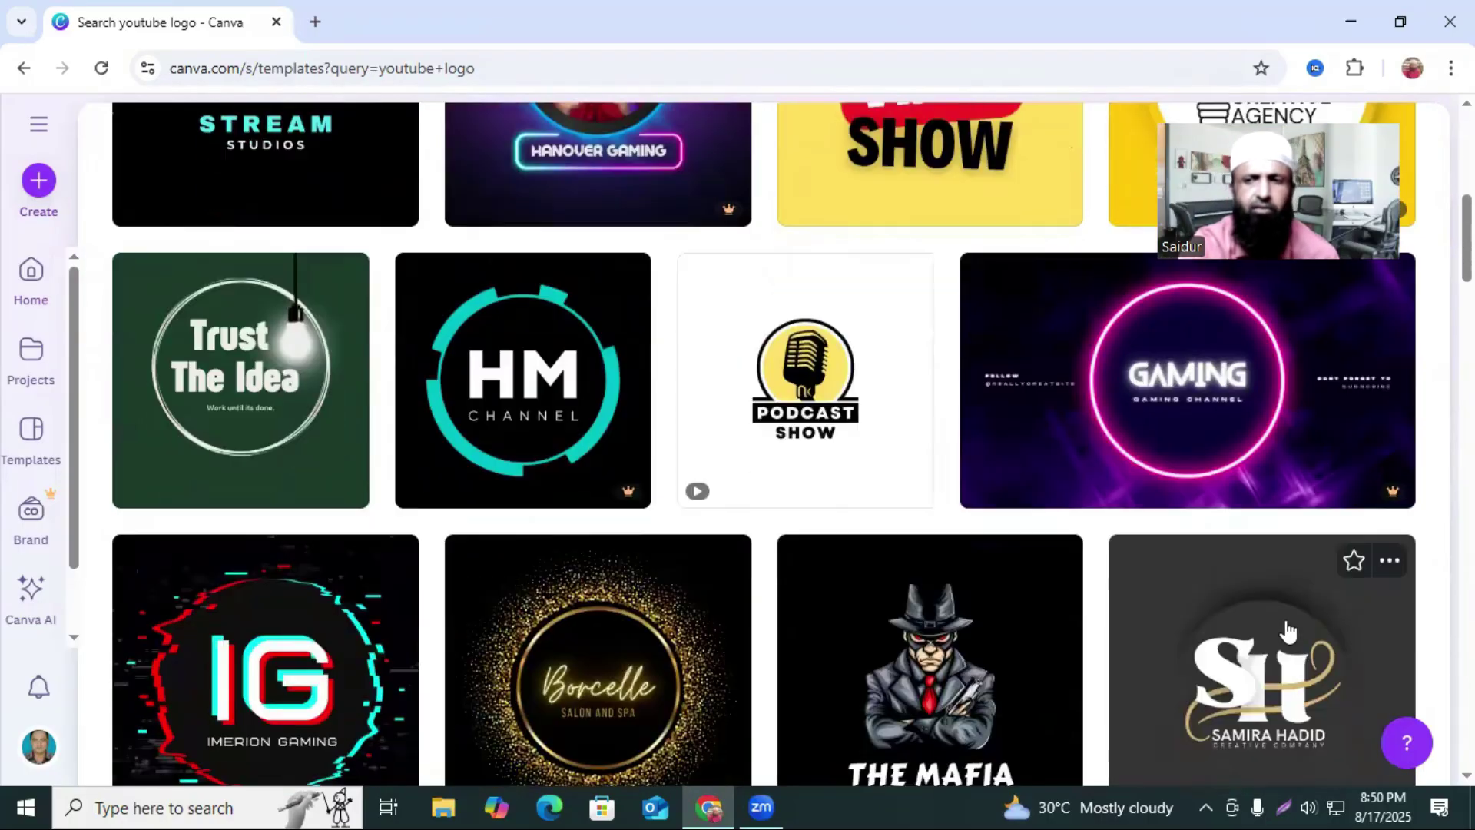